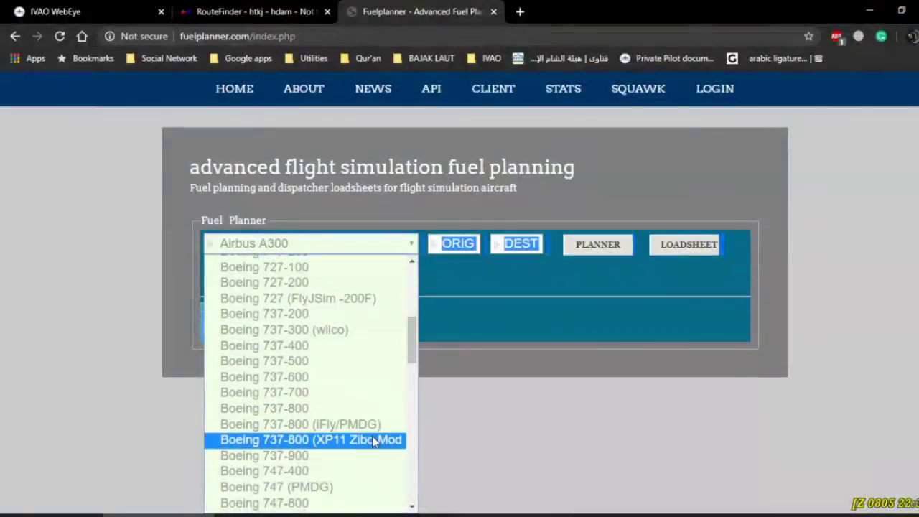
Calculate the fuel plan for the Boeing 737-800 (XP11 Zibo Mod) from HTKJ to HDAM.
click(460, 440)
click(459, 244)
text(htkj)
click(533, 243)
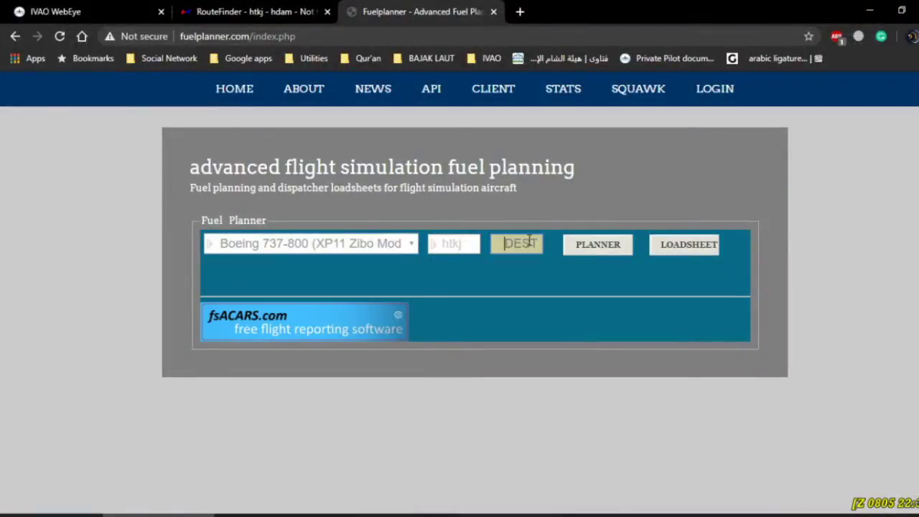
click(596, 248)
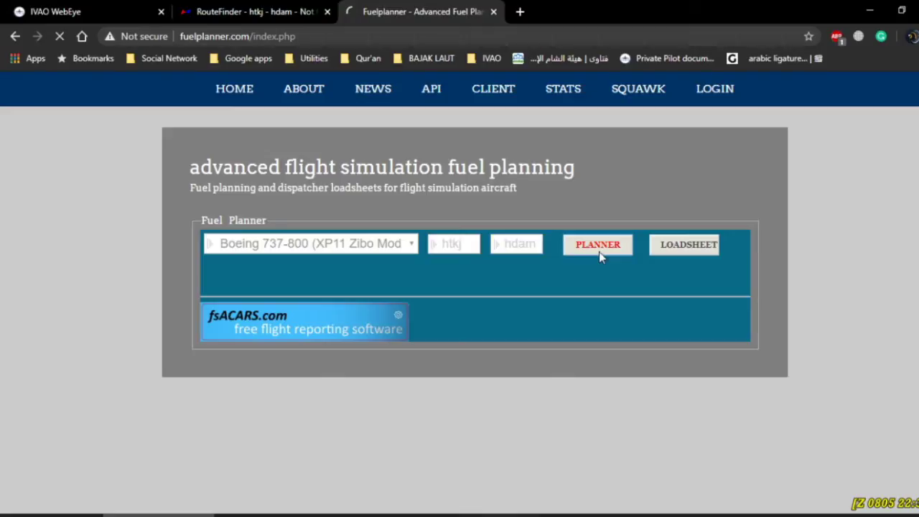
mouse_move(321, 214)
mouse_down()
mouse_move(416, 214)
mouse_move(311, 222)
mouse_up()
click(388, 218)
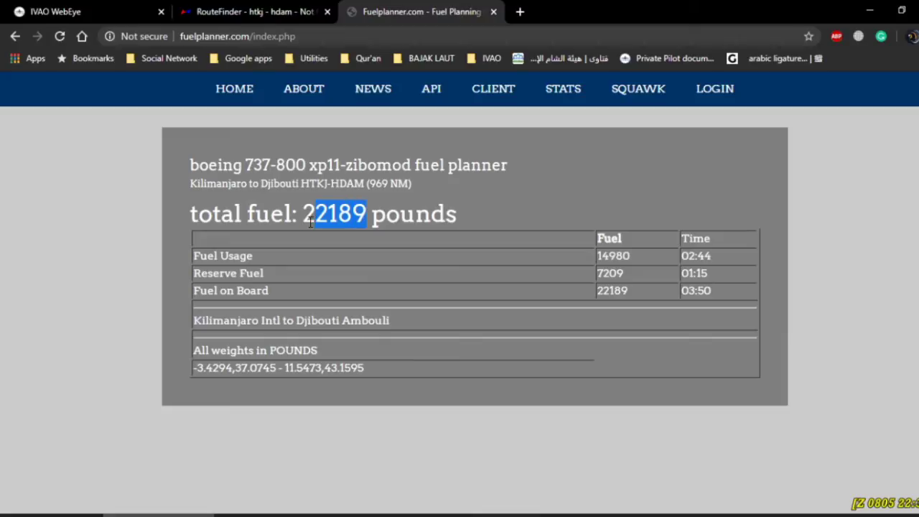
Convert 22189 pounds to kg with a Google search on a new page and select the converted value.
click(520, 14)
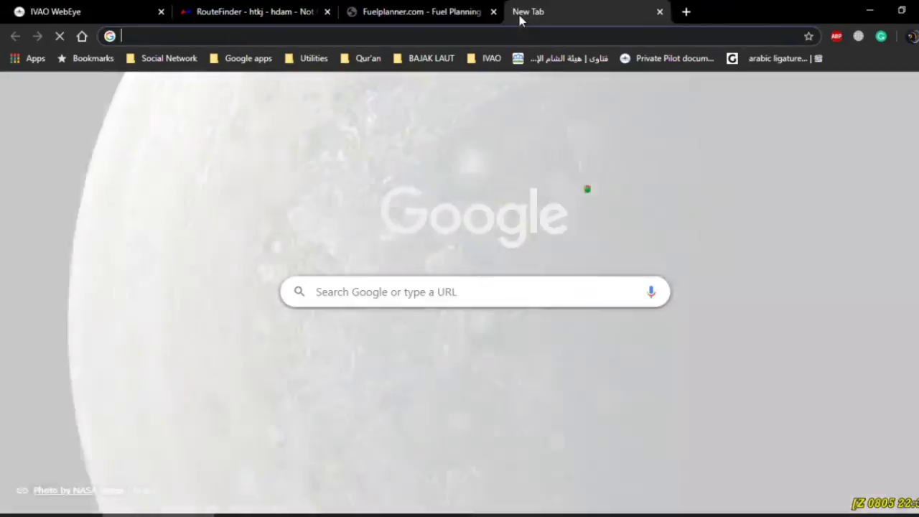
text(google)
key(BackSpace)
key(BackSpace)
key(BackSpace)
key(BackSpace)
key(BackSpace)
key(BackSpace)
key(BackSpace)
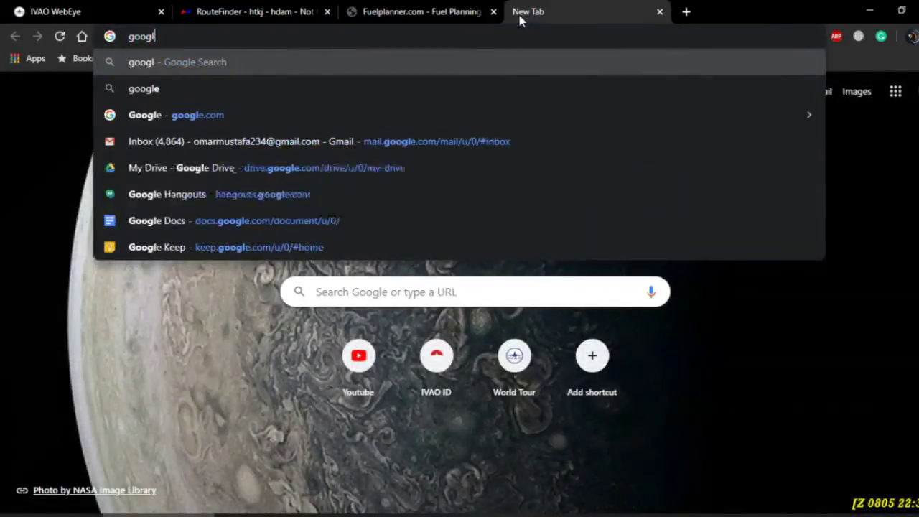
text(22189)
text(poun)
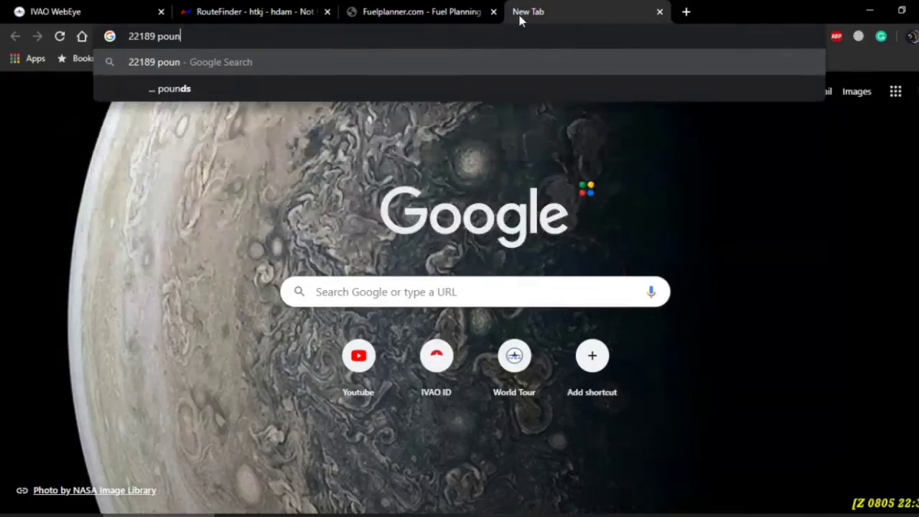
text(ds to kg)
key(Return)
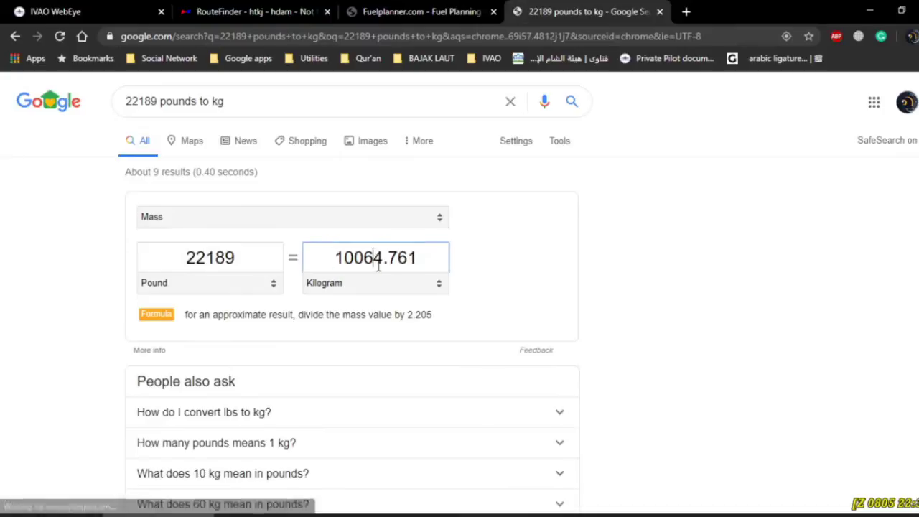
drag(417, 258, 352, 260)
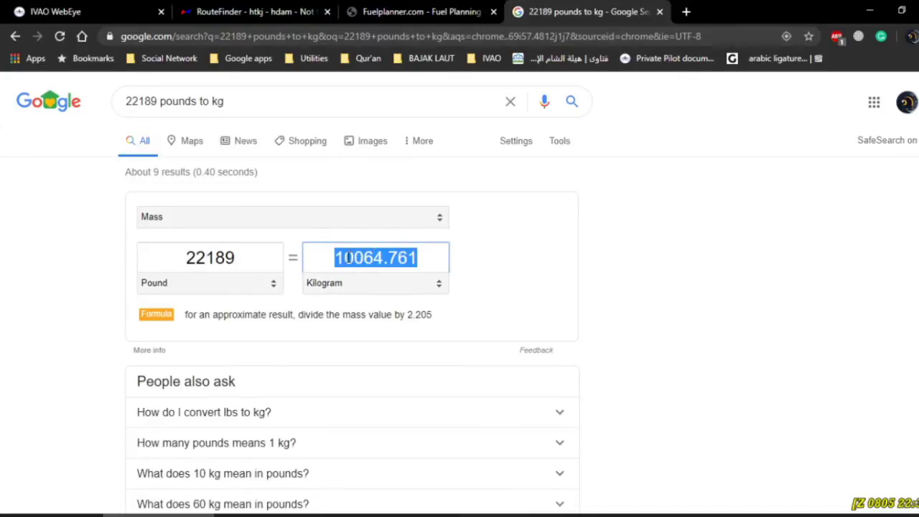
Review the fuel plan alongside the kilogram conversion and close the Fuelplanner, conversion and RouteFinder pages.
click(391, 11)
drag(342, 321, 350, 318)
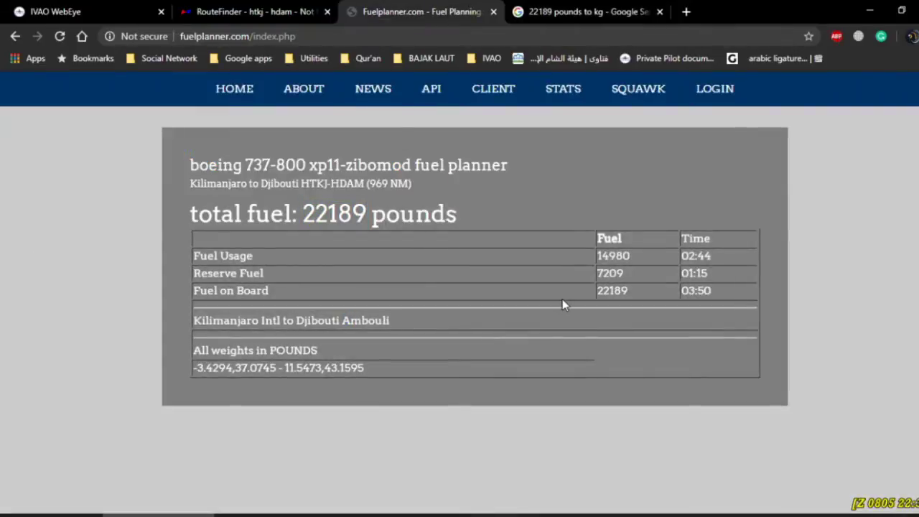
click(575, 12)
click(424, 11)
click(568, 12)
click(431, 13)
click(493, 11)
click(493, 12)
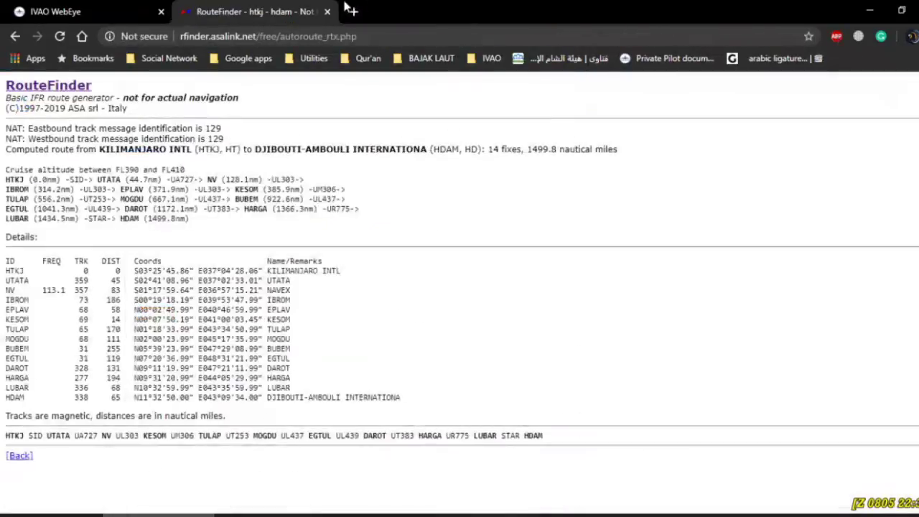
key(ctrl+t)
click(302, 12)
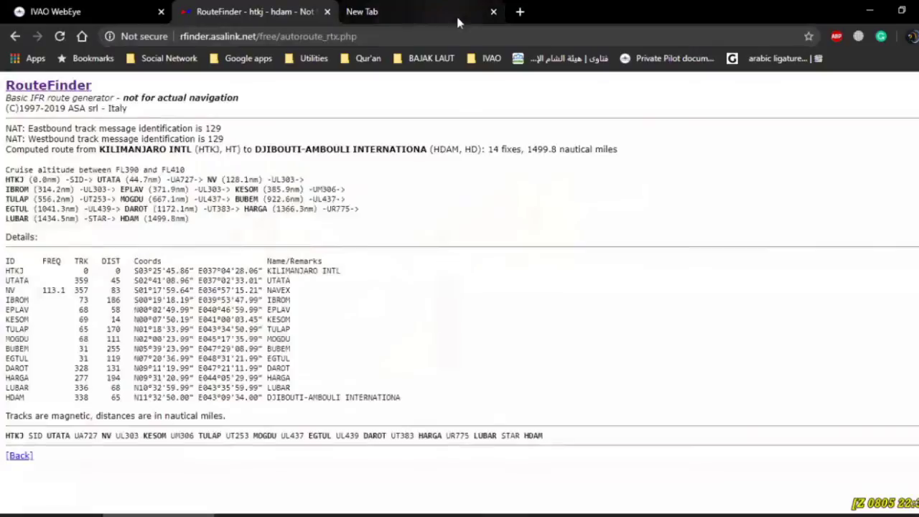
click(493, 11)
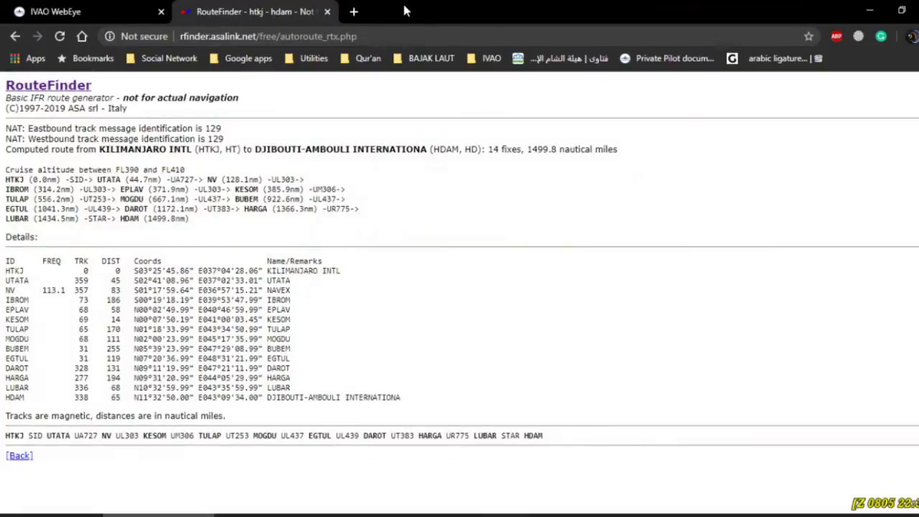
click(327, 12)
Search Google for onflightplanner on a new page and open the Online Flight Planner site.
click(188, 11)
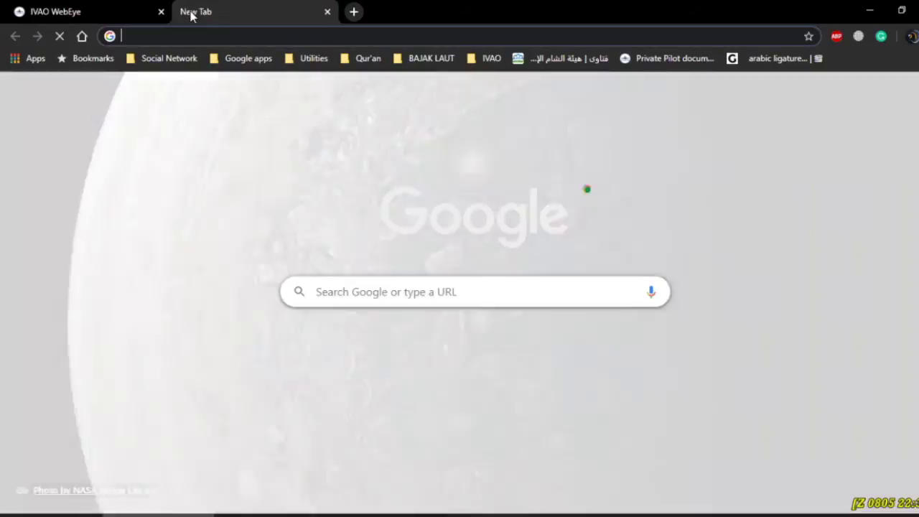
text(onfli)
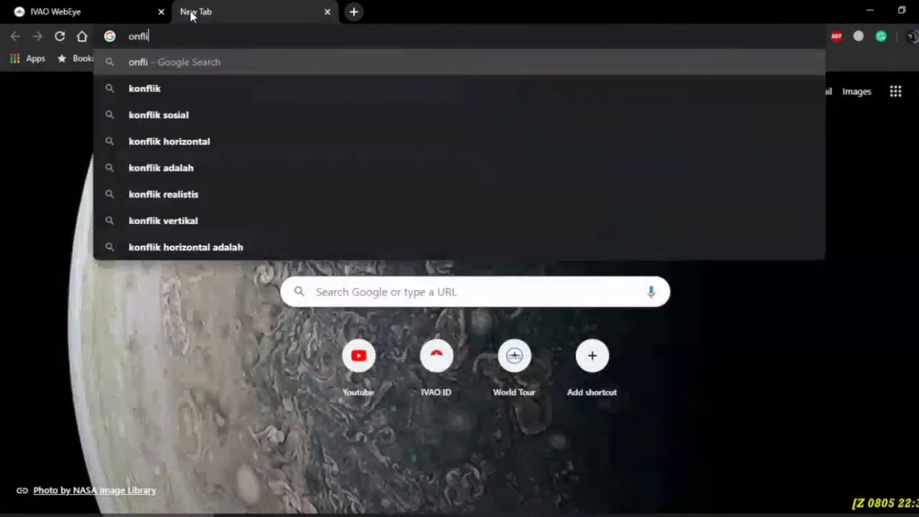
text(ghtplanner)
key(Return)
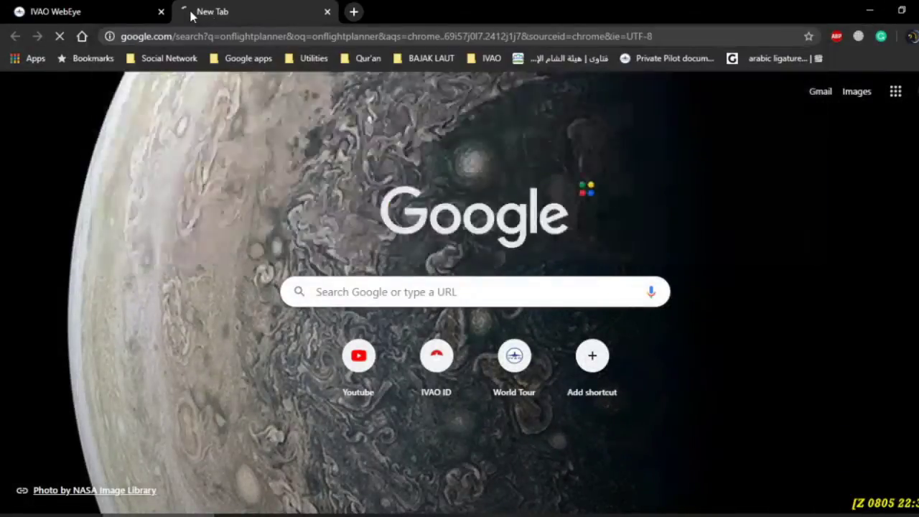
click(185, 255)
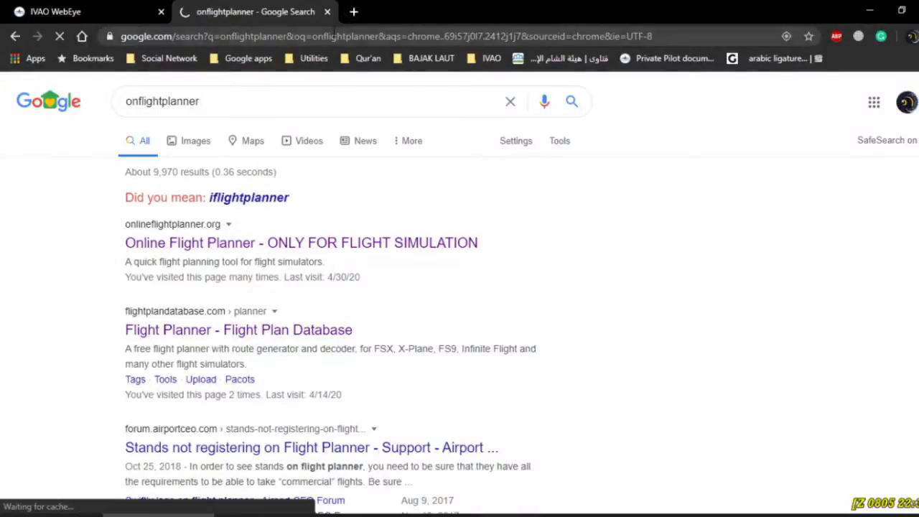
Search Google for flightplandatabase on another new page and open the Flight Plan Database site.
click(353, 18)
text(flight)
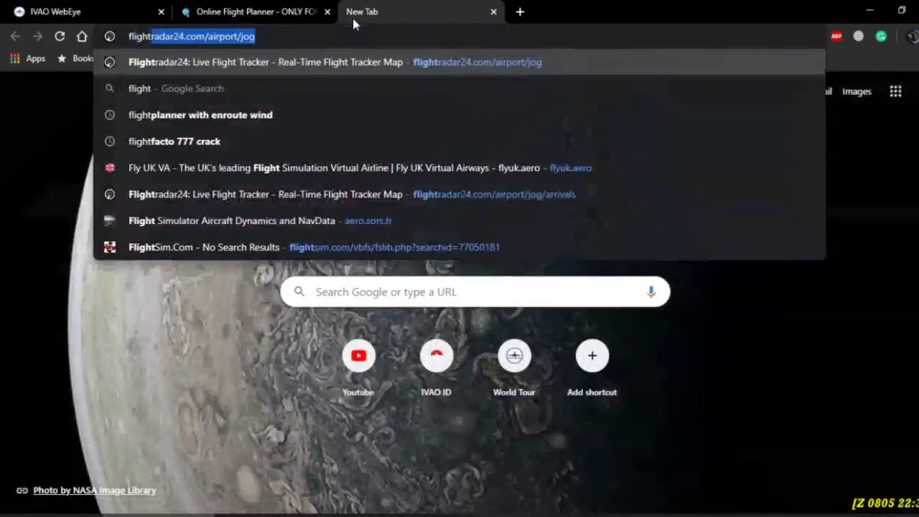
text(plandat)
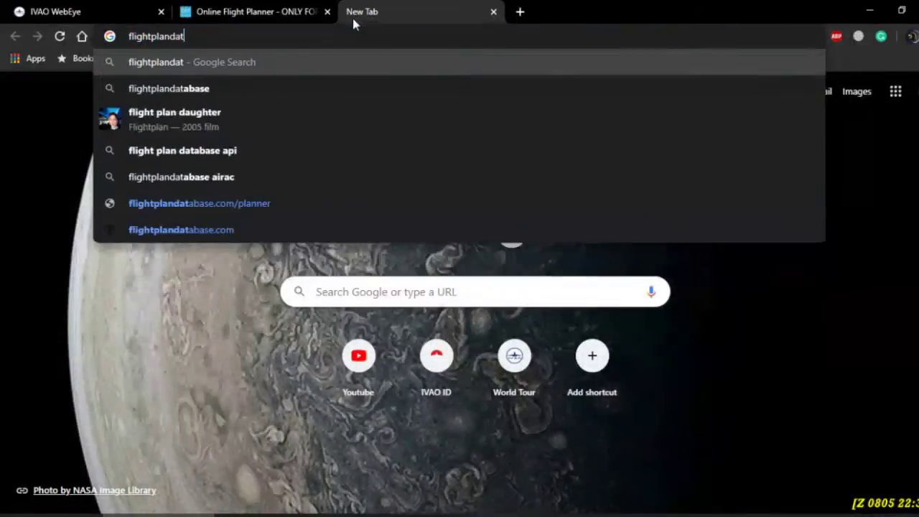
text(abase)
key(Return)
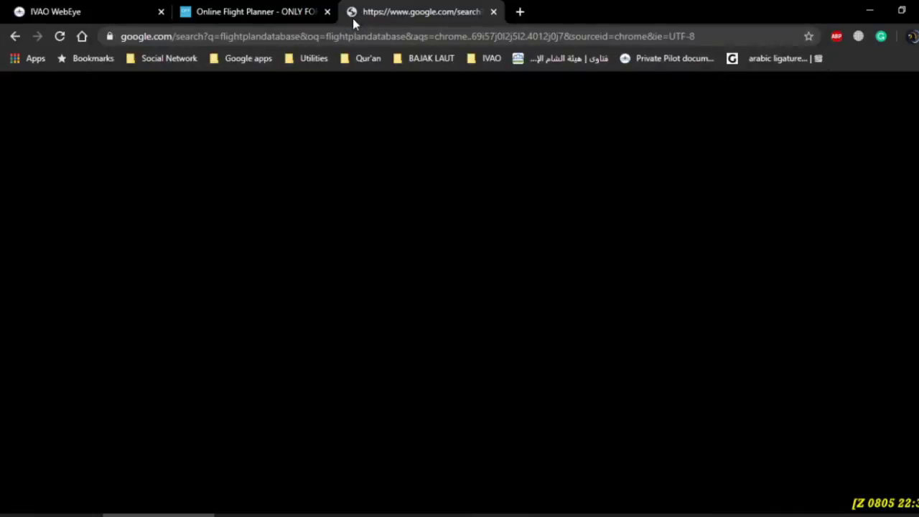
click(218, 217)
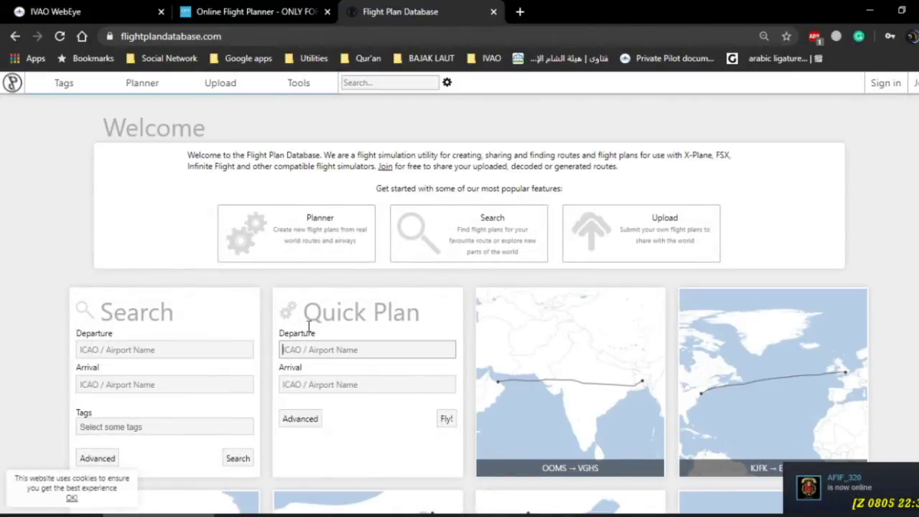
Search the Flight Plan Database for plans with departure htkj and arrival hdam.
scroll(179, 297, down, 2)
click(165, 214)
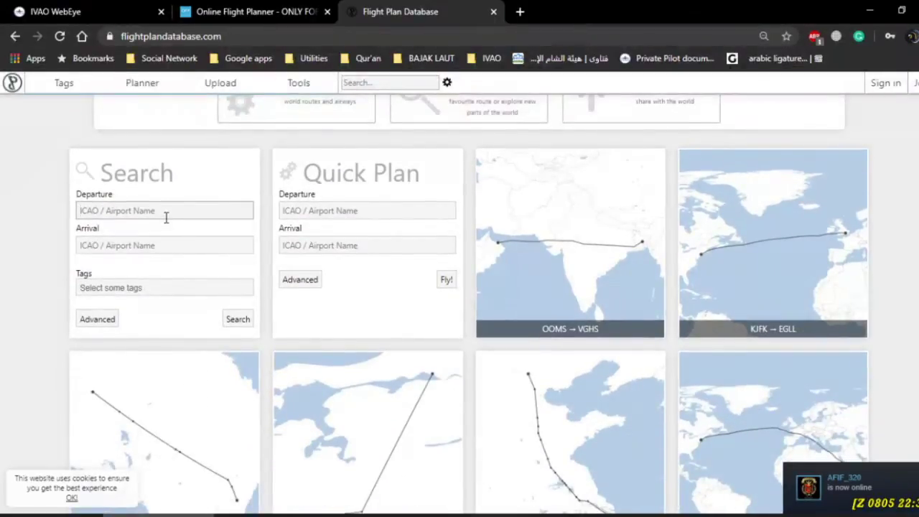
click(158, 247)
text(hdam)
click(235, 321)
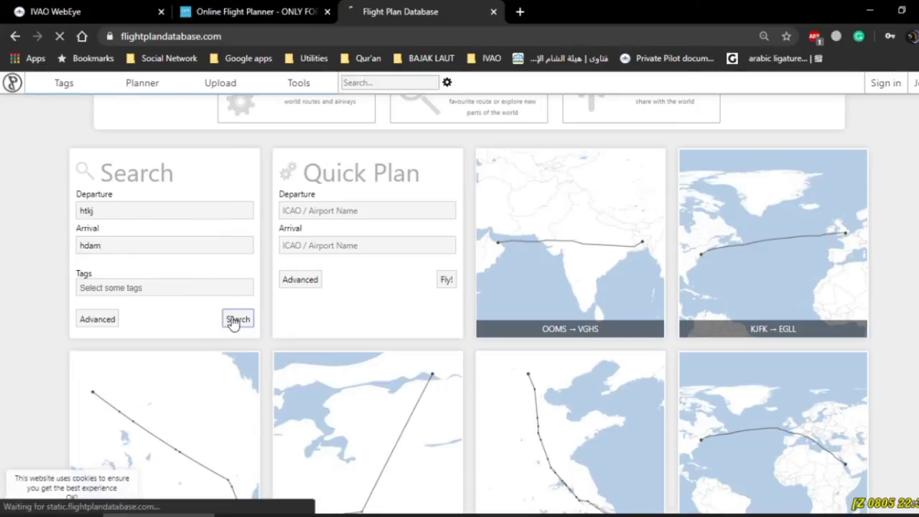
Return to the Online Flight Planner form and set the departure to HTKJ and the destination to HDAM, Djibouti-Ambouli Airport.
key(ctrl+shift+Tab)
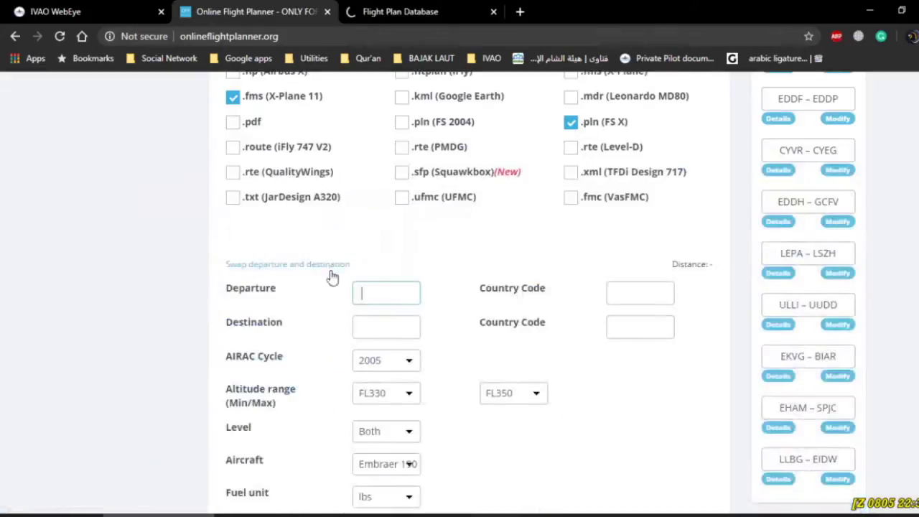
scroll(331, 261, up, 1)
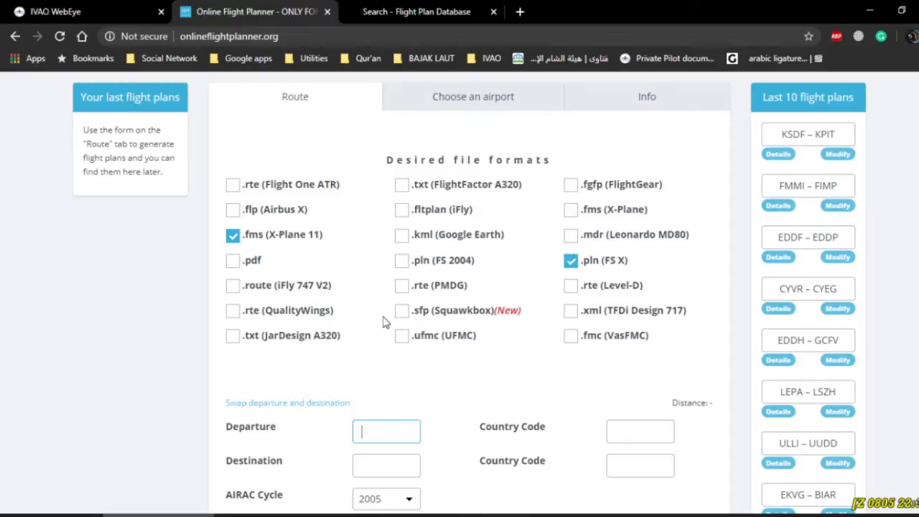
scroll(386, 328, down, 3)
text(HTKJ)
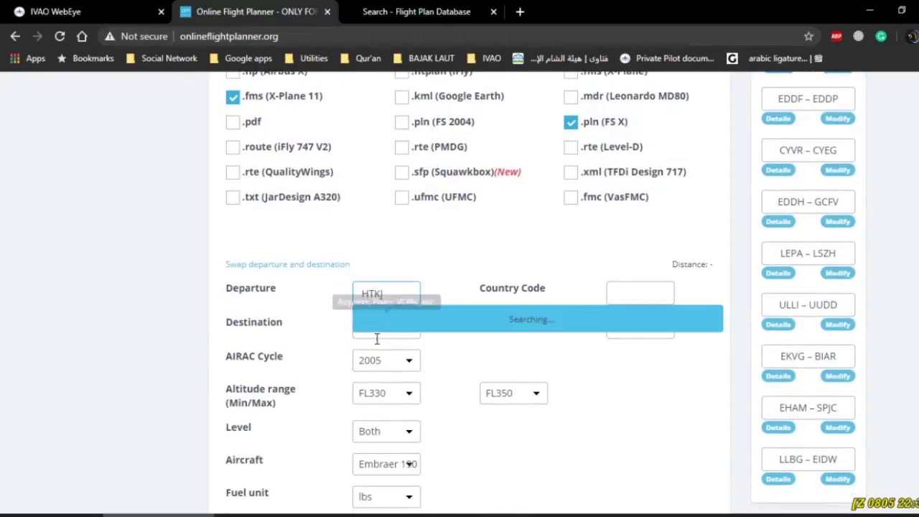
click(390, 328)
text(HDAM)
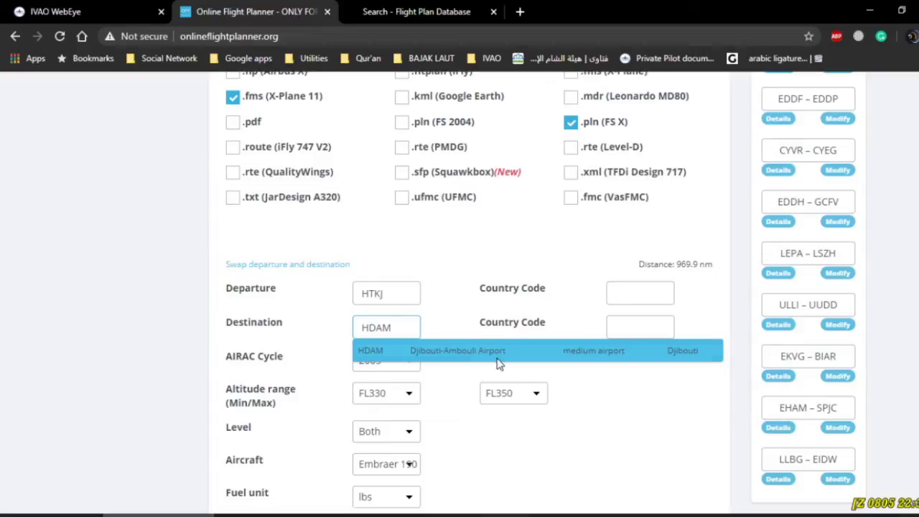
click(473, 350)
Set the altitude range to FL390 minimum and FL410 maximum, and the fuel unit to kgs.
scroll(467, 323, down, 2)
click(415, 222)
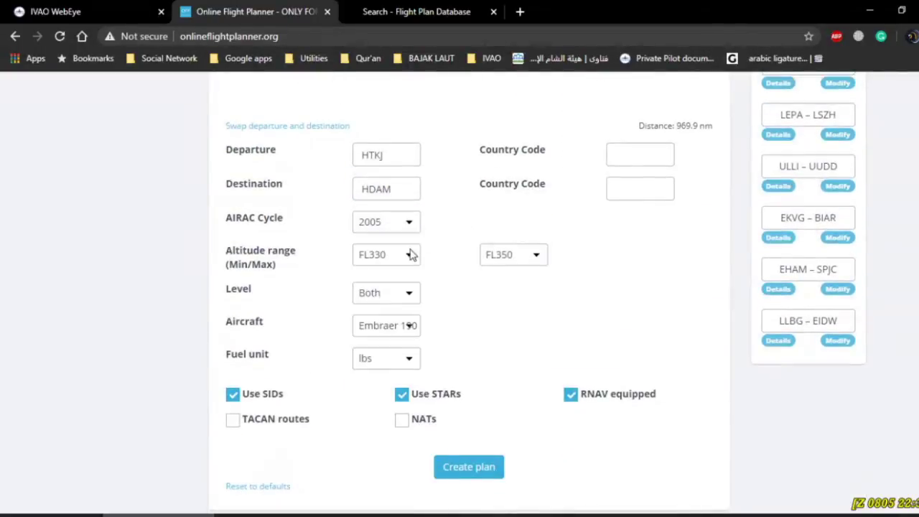
click(407, 245)
click(406, 254)
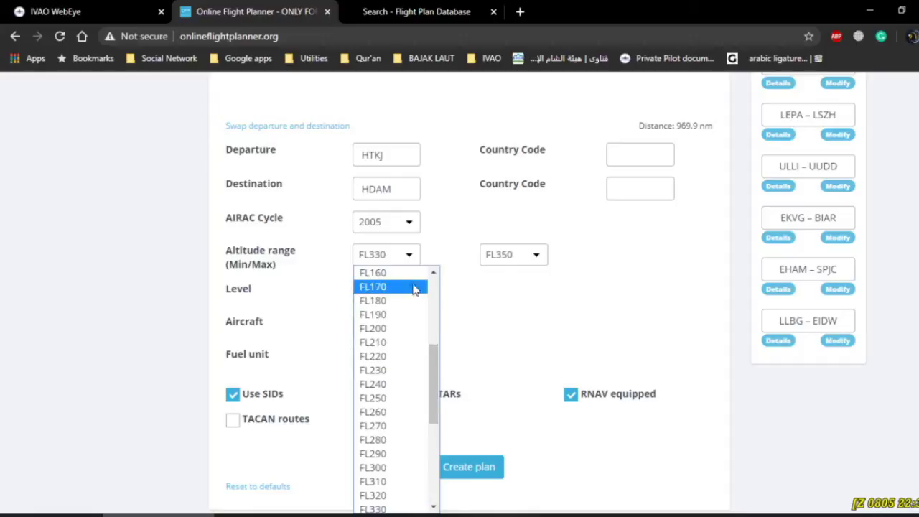
scroll(431, 416, down, 4)
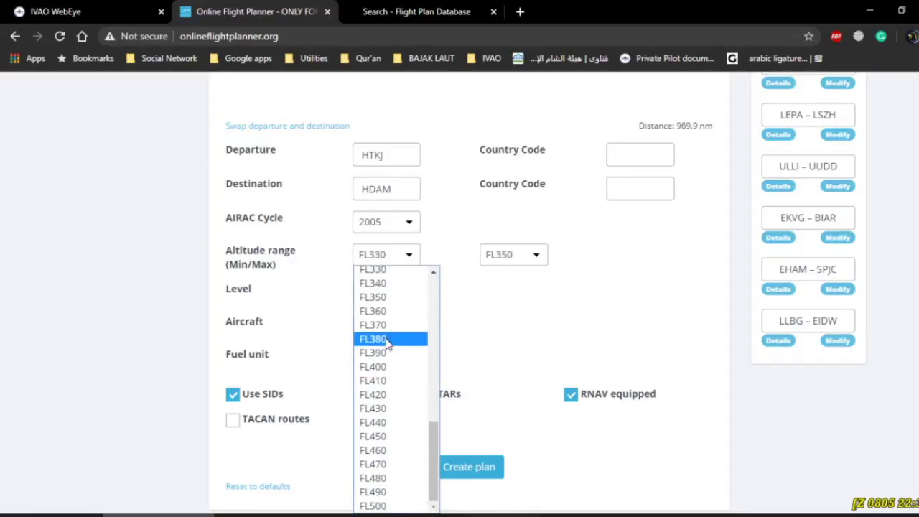
click(407, 353)
click(542, 260)
scroll(531, 327, down, 5)
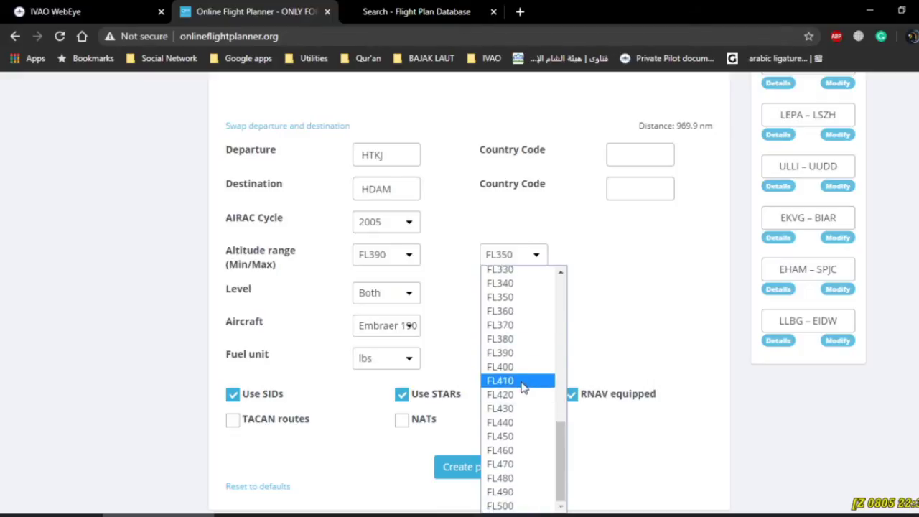
click(523, 380)
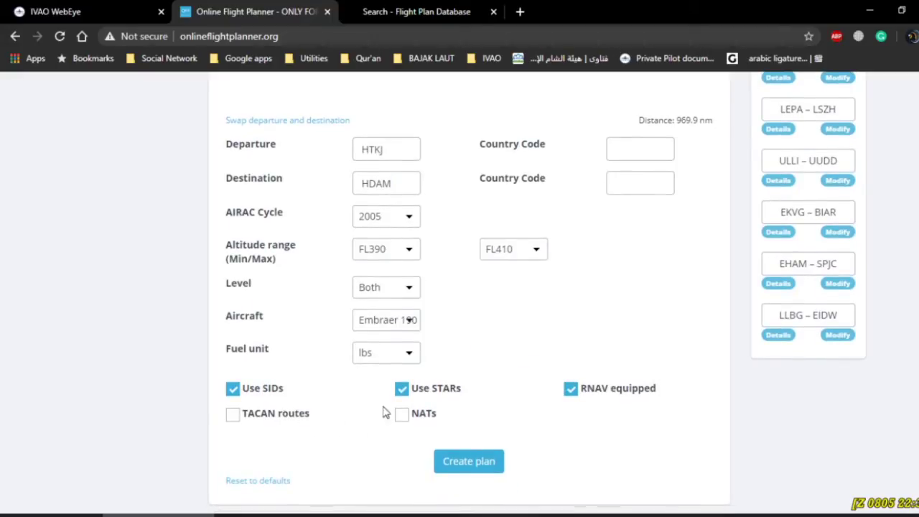
click(408, 352)
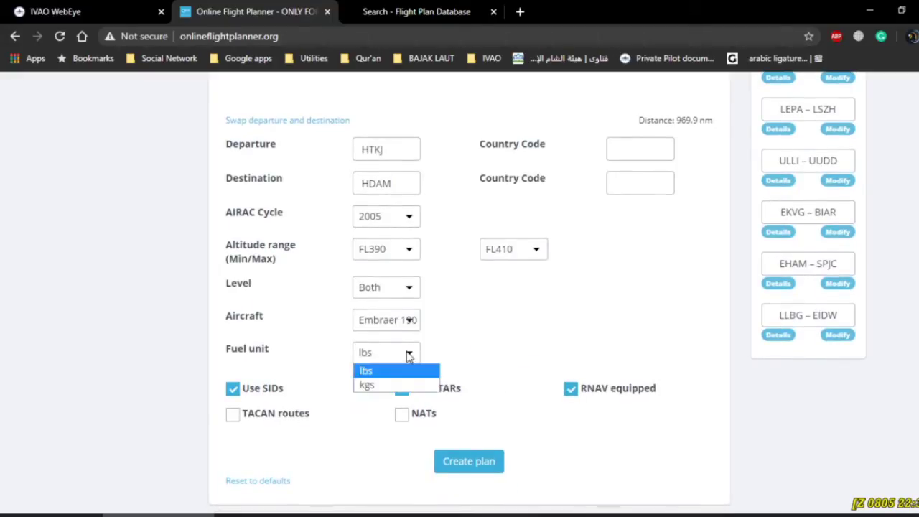
click(398, 387)
Choose the Boeing 737-800 as the aircraft and create the flight plan.
click(373, 326)
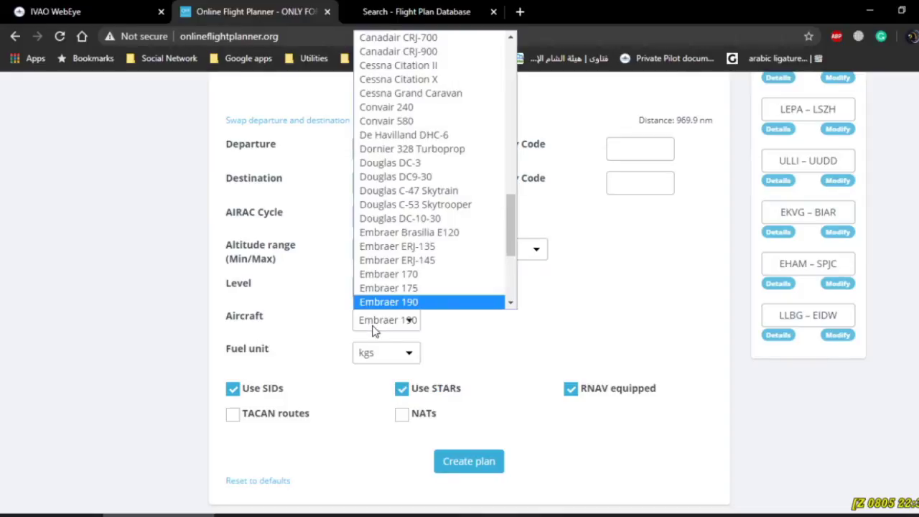
scroll(423, 237, down, 3)
click(509, 269)
click(398, 318)
scroll(438, 290, down, 1)
drag(514, 245, 522, 152)
click(474, 128)
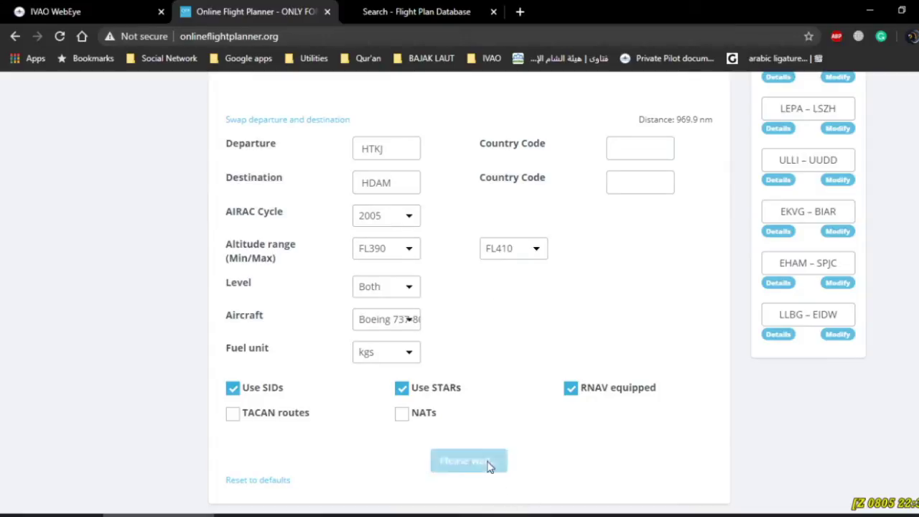
click(490, 467)
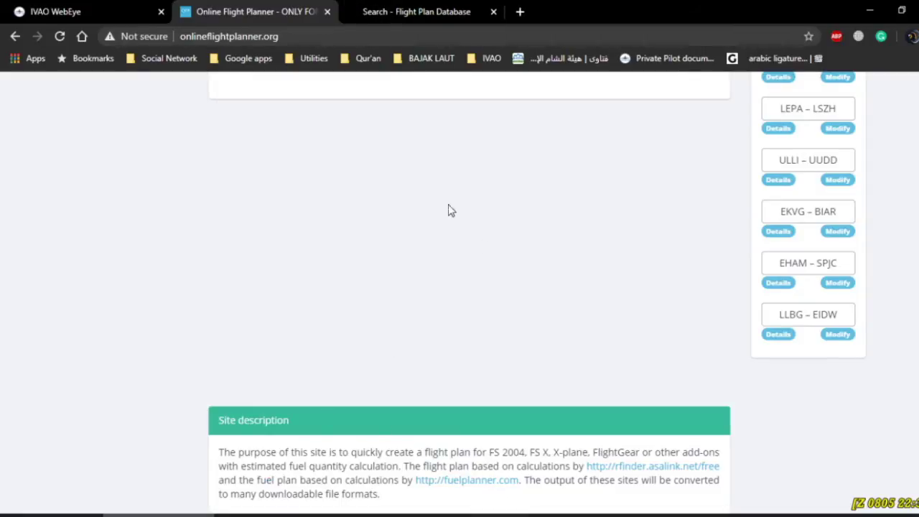
Compare the HTKJ to HDAM plans in the Flight Plan Database and open the oldest one, created 3 years ago.
click(405, 12)
scroll(283, 246, down, 1)
scroll(282, 250, down, 2)
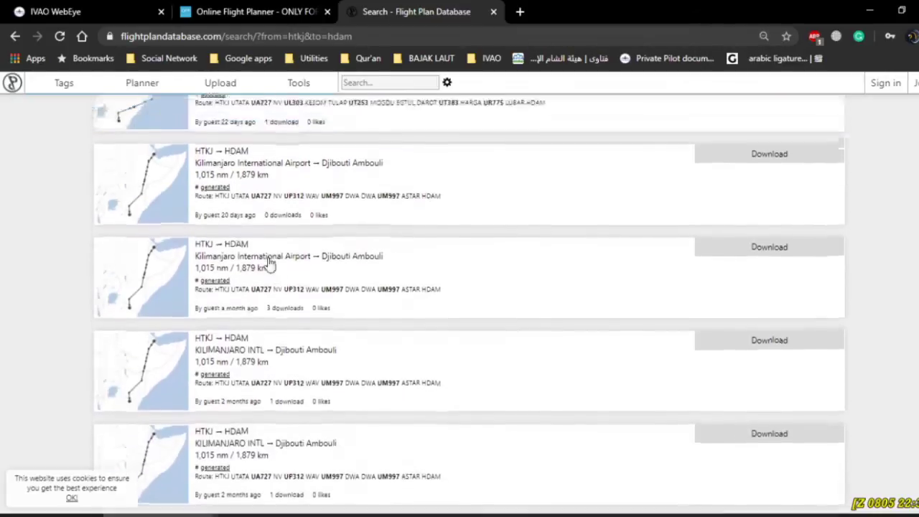
scroll(278, 256, up, 2)
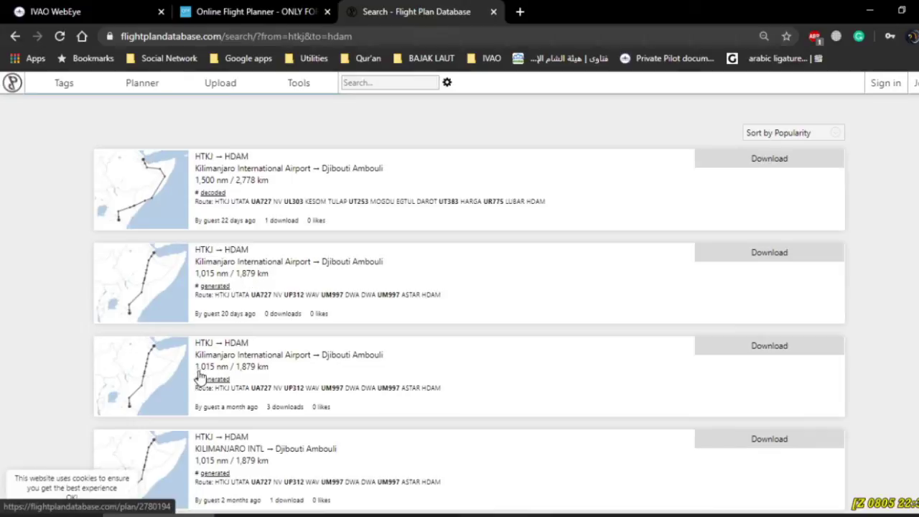
scroll(214, 381, down, 3)
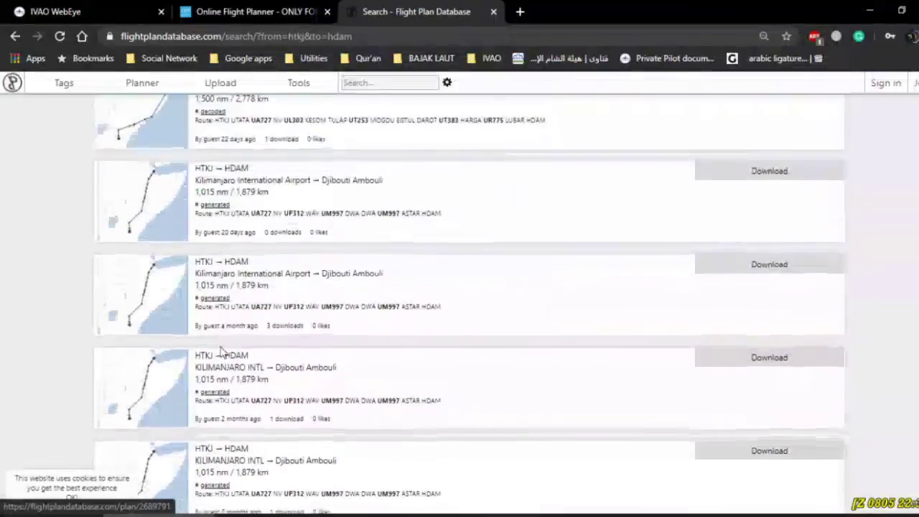
scroll(219, 349, up, 2)
scroll(212, 289, up, 1)
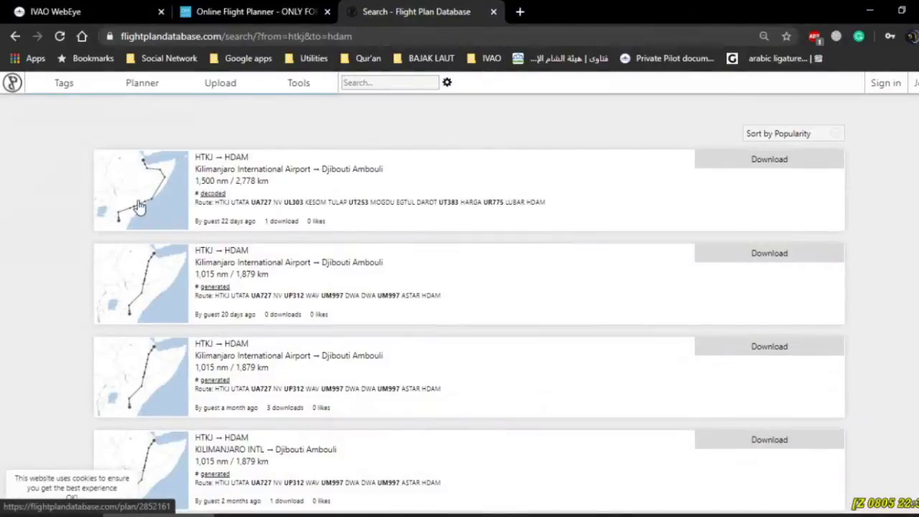
scroll(221, 223, down, 4)
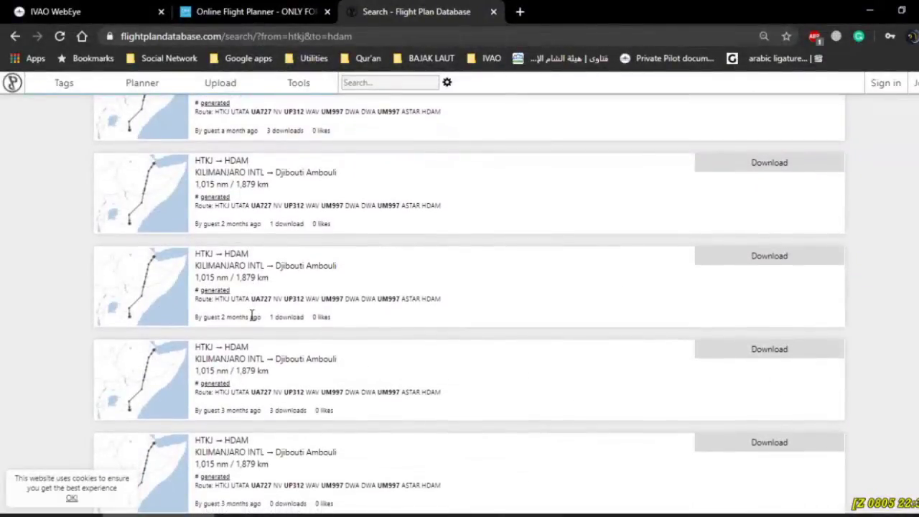
scroll(252, 330, down, 3)
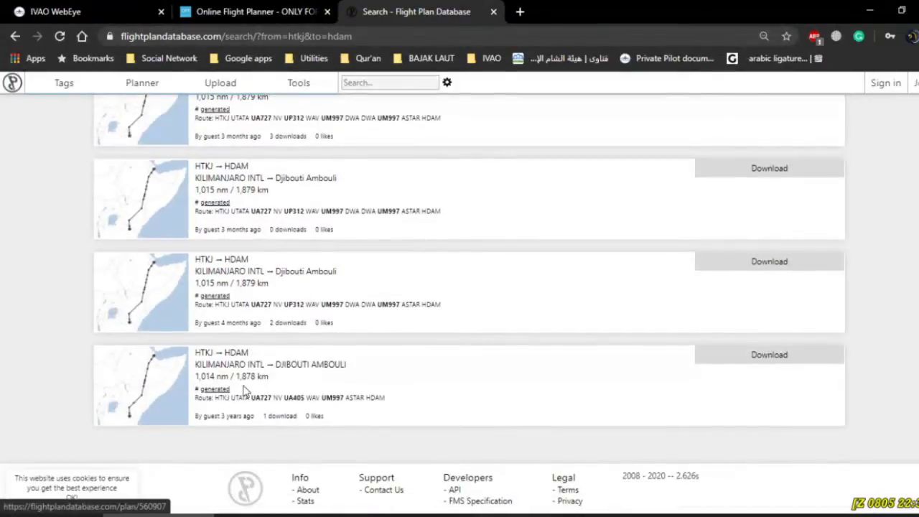
scroll(247, 400, up, 1)
scroll(266, 390, down, 1)
click(301, 360)
Switch back to the Online Flight Planner and review the generated plan's airways route and its RouteFinder source.
click(248, 11)
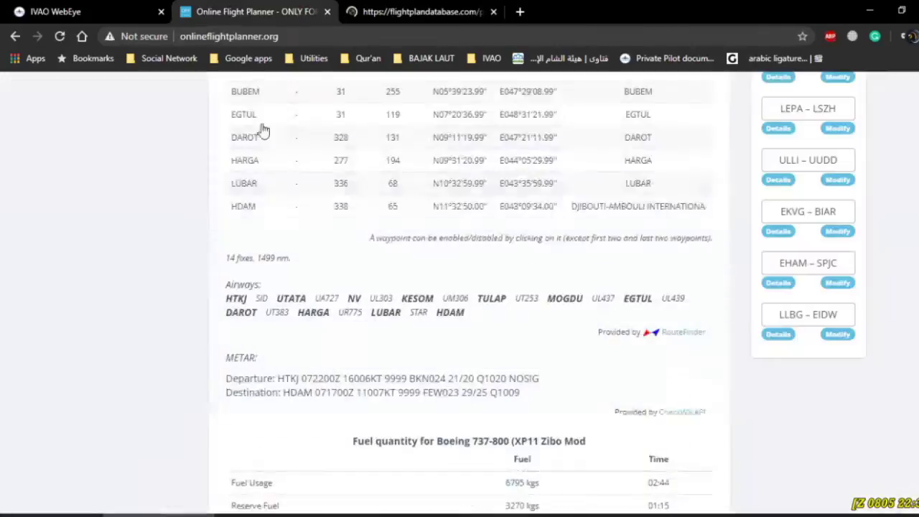
scroll(339, 338, down, 2)
scroll(282, 213, up, 1)
drag(277, 219, 525, 256)
click(553, 278)
drag(598, 256, 691, 259)
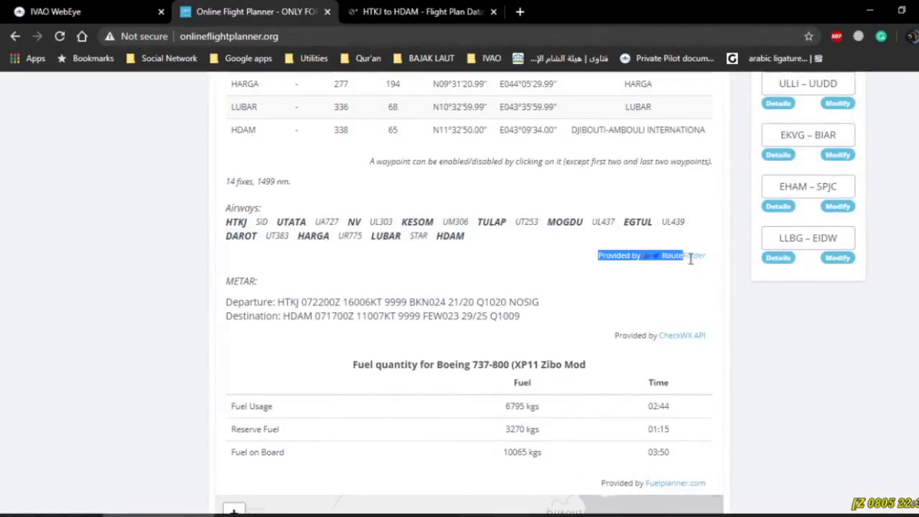
click(614, 274)
scroll(635, 349, down, 2)
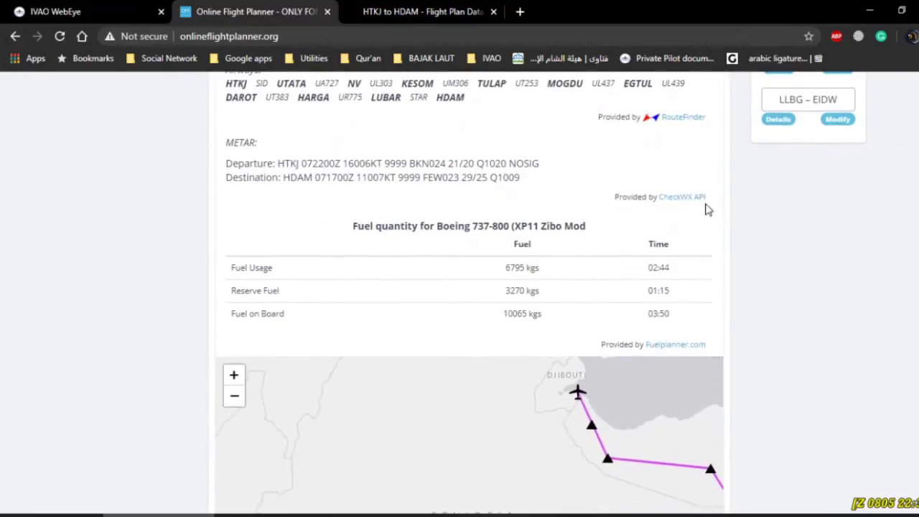
Open the CheckWX source in a separate tab, review the Boeing 737-800 fuel usage row, and glance at the CheckWX page.
middle_click(693, 198)
drag(350, 227, 586, 225)
click(555, 224)
drag(263, 267, 568, 277)
click(600, 278)
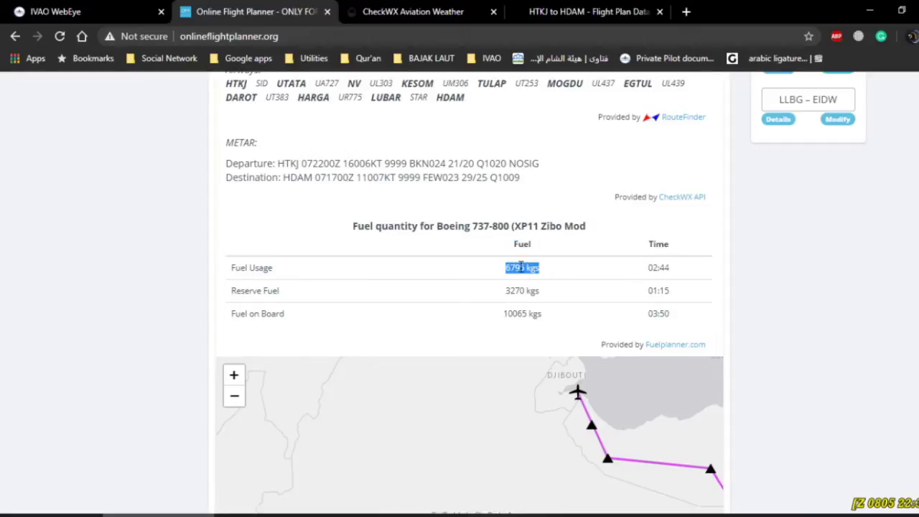
click(406, 13)
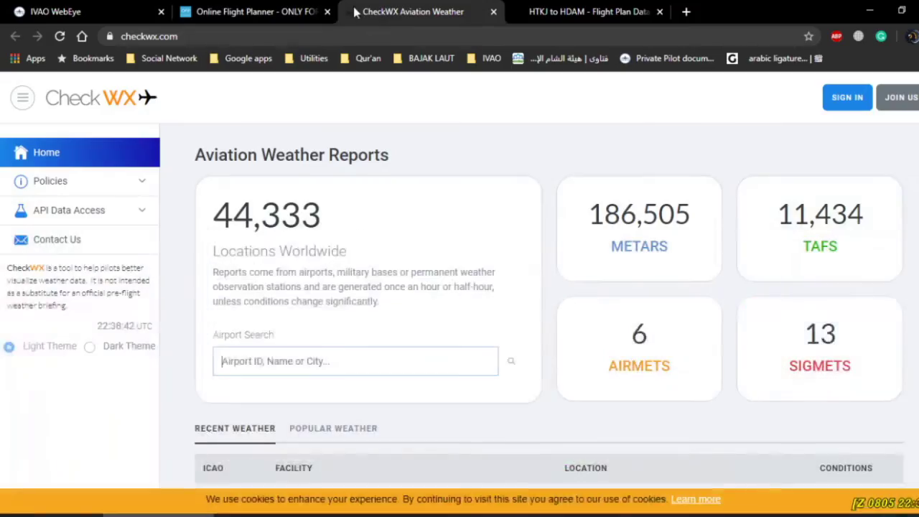
click(266, 9)
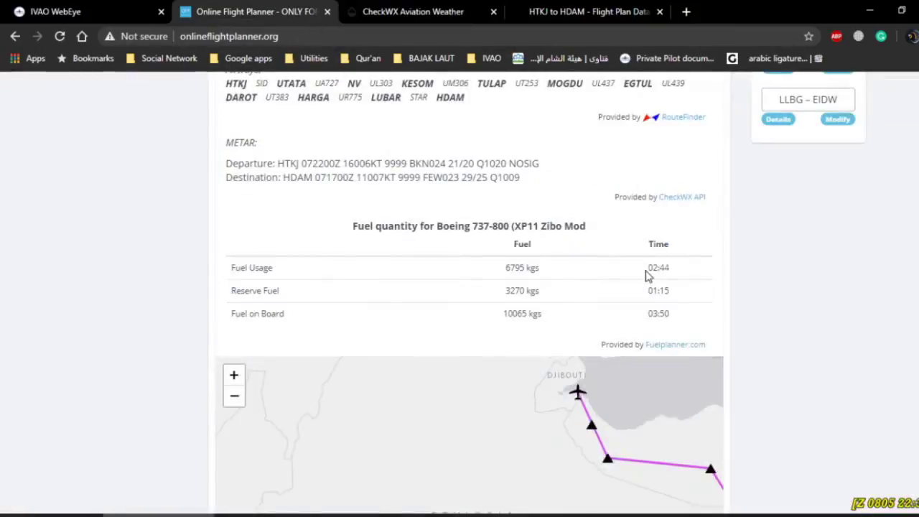
Examine the fuel quantity table's Fuel on Board amount and endurance, and the time for Fuel Usage.
scroll(643, 288, down, 1)
scroll(495, 285, up, 1)
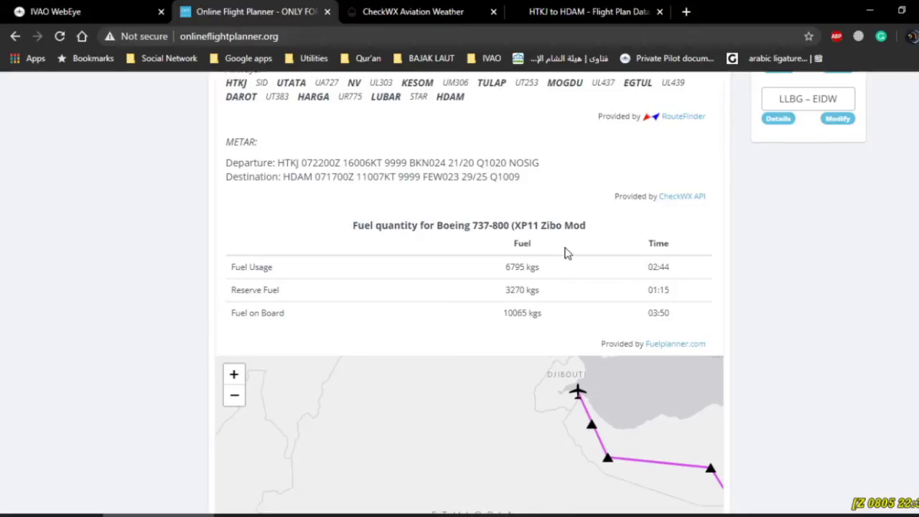
scroll(564, 253, down, 3)
drag(570, 172, 493, 180)
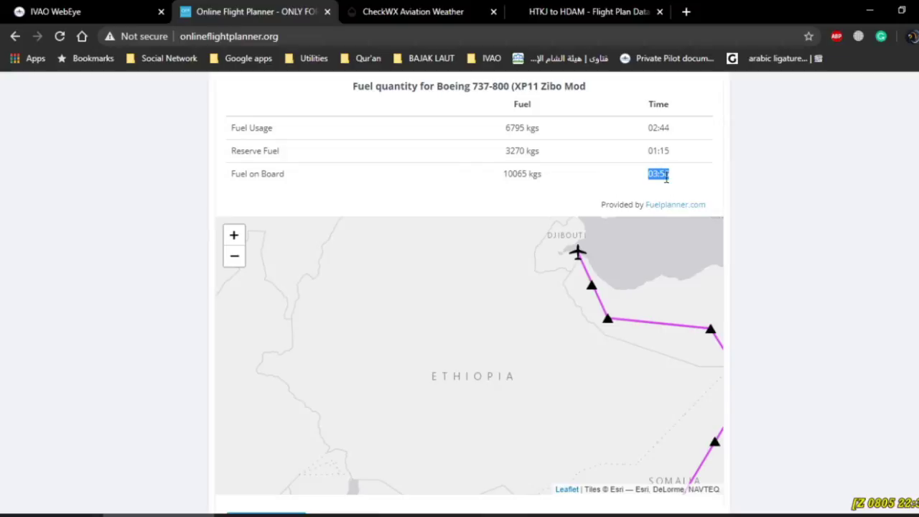
drag(664, 269, 486, 282)
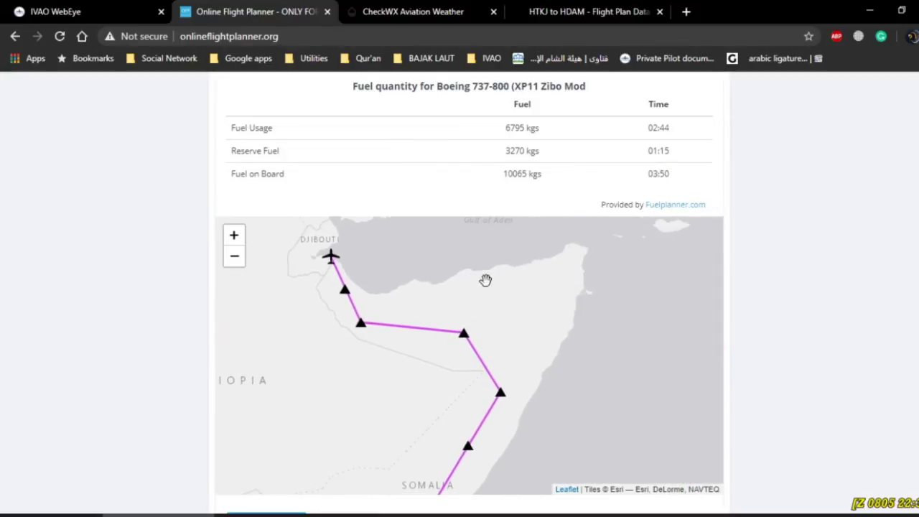
scroll(719, 280, up, 1)
drag(671, 244, 644, 256)
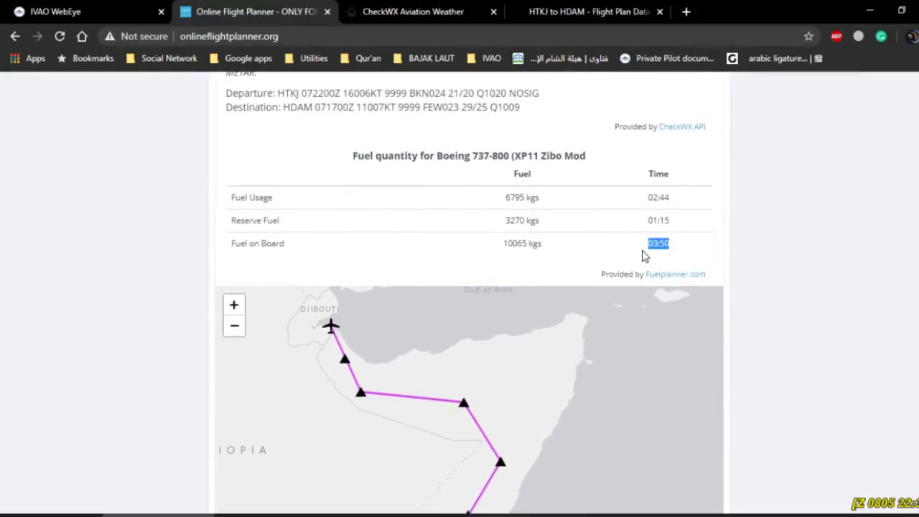
drag(688, 328, 689, 317)
scroll(763, 367, down, 1)
scroll(708, 254, up, 1)
drag(685, 128, 616, 140)
Inspect the plotted route on the plan's map from Kilimanjaro through Kenya and Somalia to Djibouti.
scroll(500, 309, down, 4)
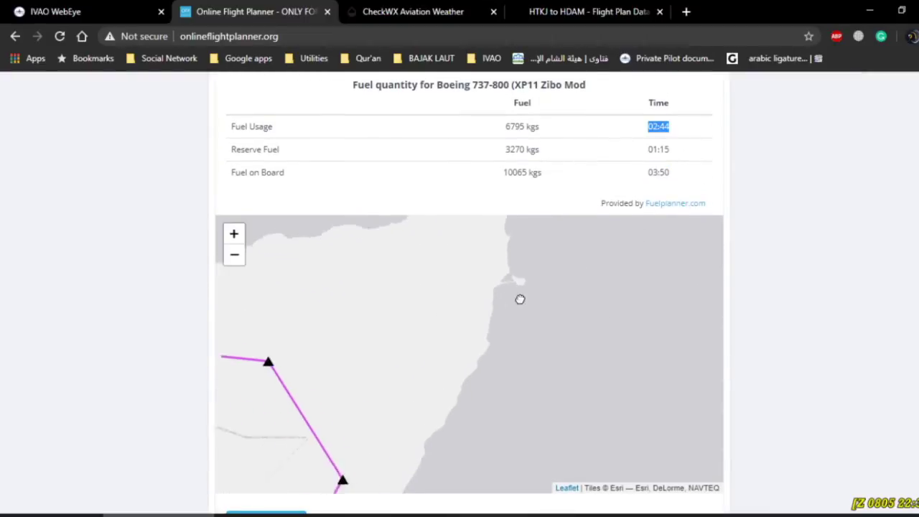
scroll(534, 369, up, 4)
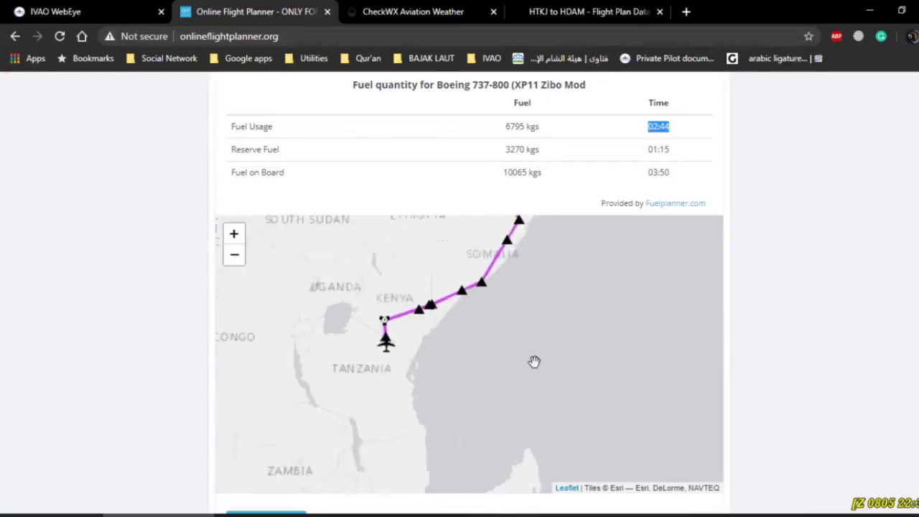
drag(533, 467, 553, 458)
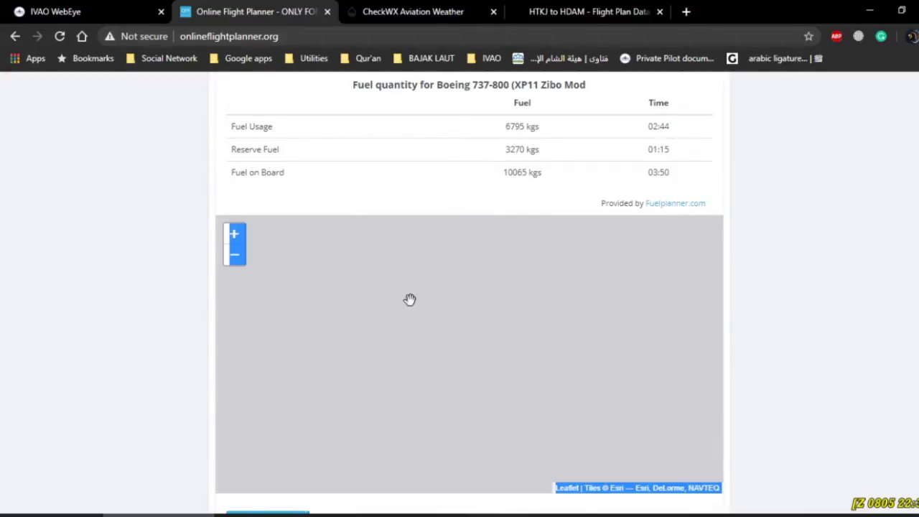
scroll(546, 381, down, 3)
scroll(528, 347, down, 5)
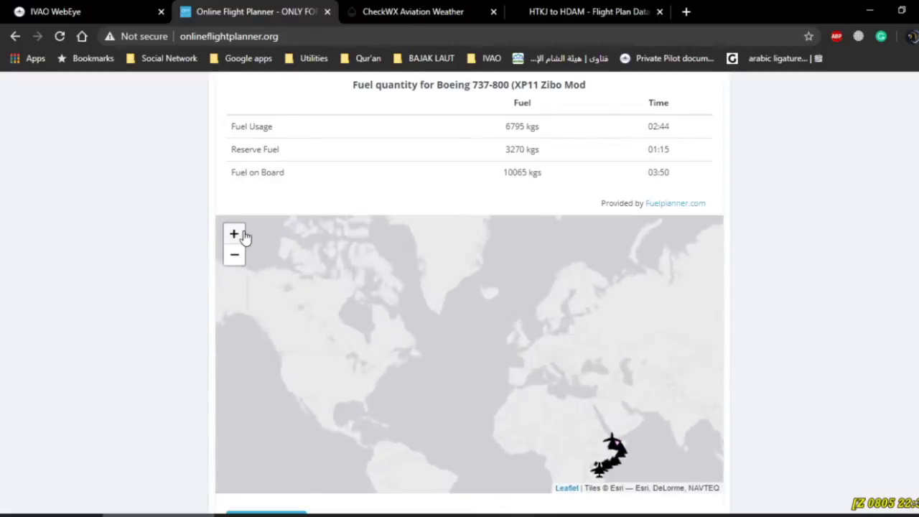
scroll(243, 235, up, 1)
drag(460, 359, 237, 290)
drag(546, 416, 447, 262)
click(235, 236)
drag(459, 343, 512, 283)
click(234, 237)
drag(414, 297, 497, 385)
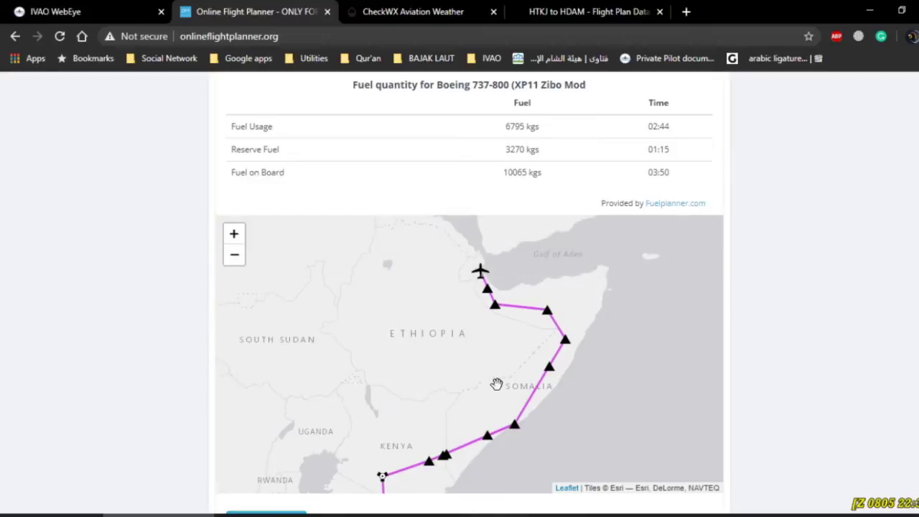
Go back from the Flight Plan Database's HTKJ to HDAM plan details to the search results.
key(ctrl+Tab)
key(ctrl+Tab)
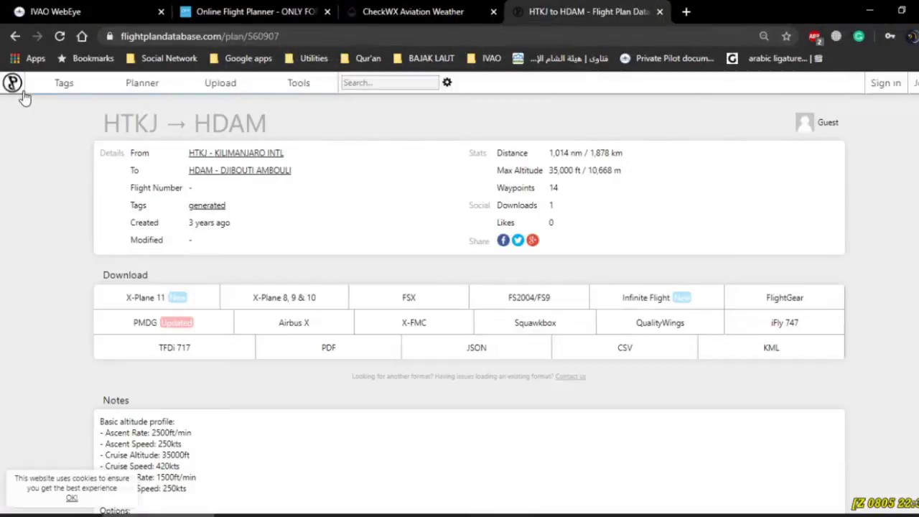
click(15, 36)
Recheck the fuel usage and reserve times beside the route map in the Online Flight Planner.
click(250, 10)
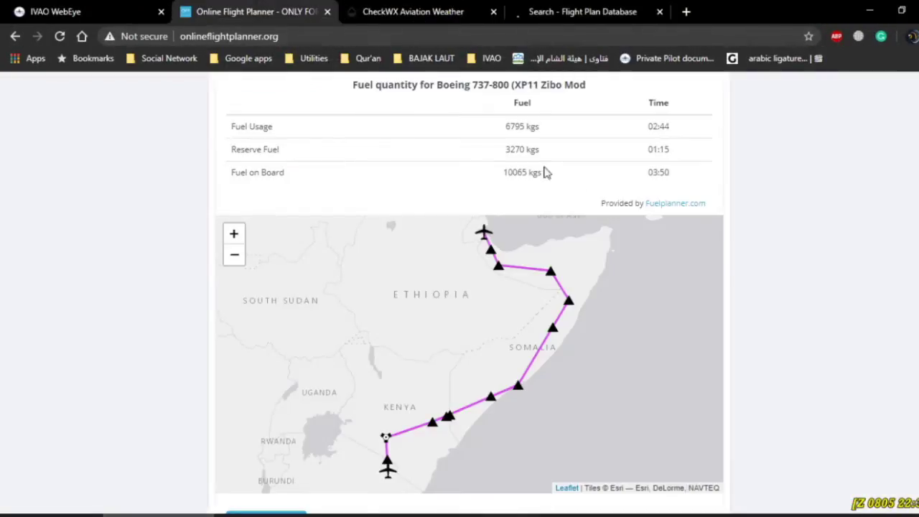
scroll(797, 242, down, 2)
scroll(794, 222, up, 3)
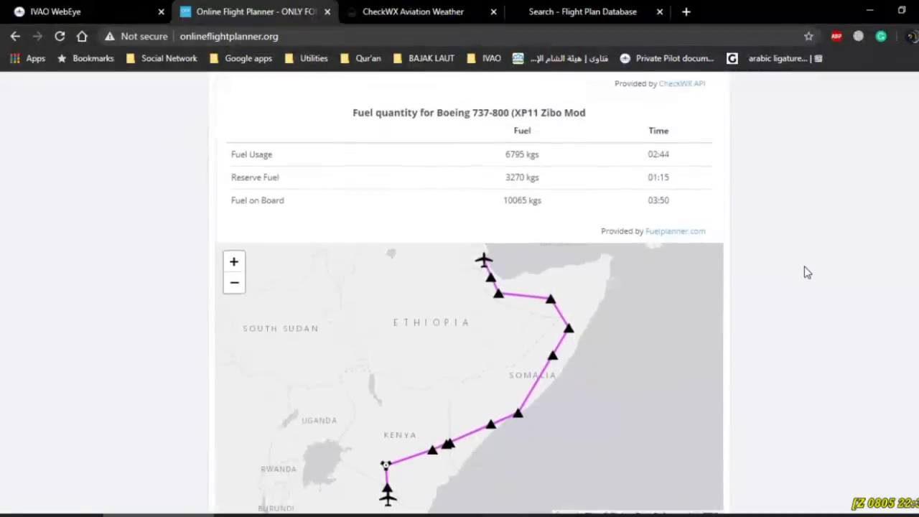
scroll(806, 271, down, 1)
scroll(807, 270, up, 1)
drag(651, 126, 688, 142)
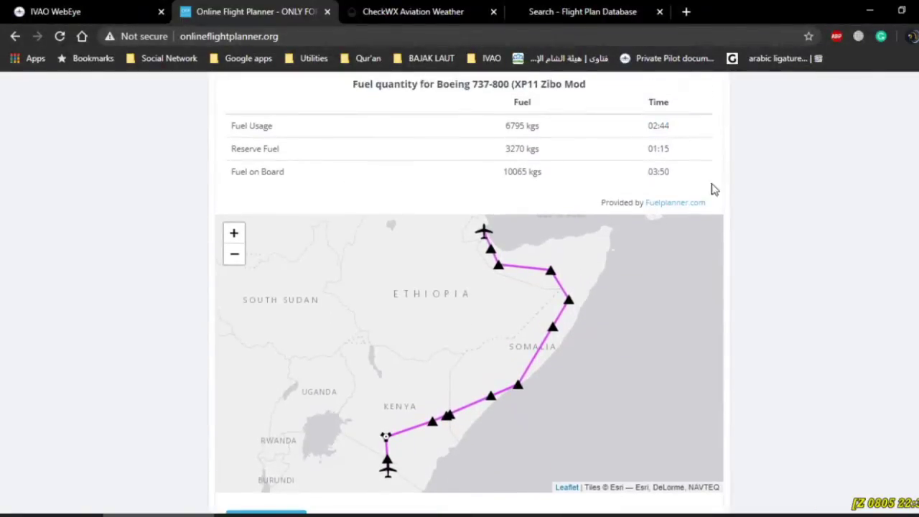
scroll(749, 207, down, 1)
Compare the route shapes of the HTKJ to HDAM results in the Flight Plan Database, up to the first listed plan.
click(582, 12)
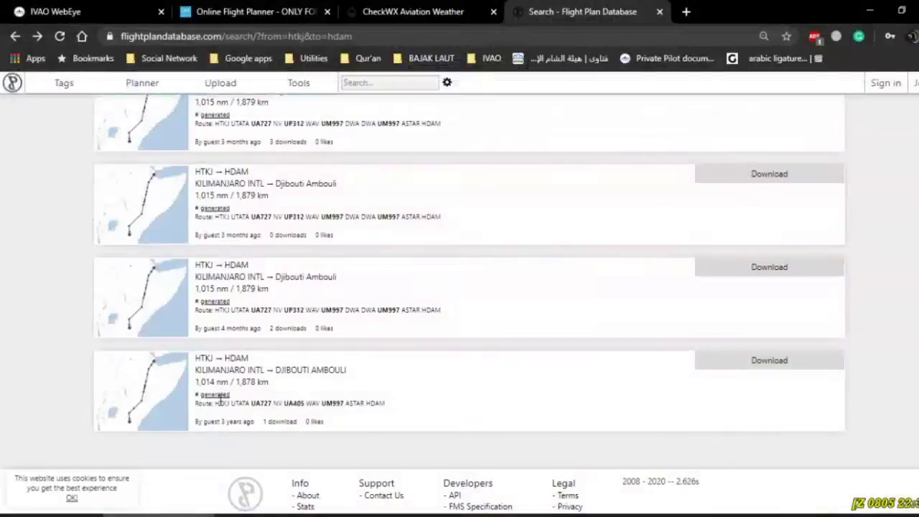
scroll(176, 360, up, 5)
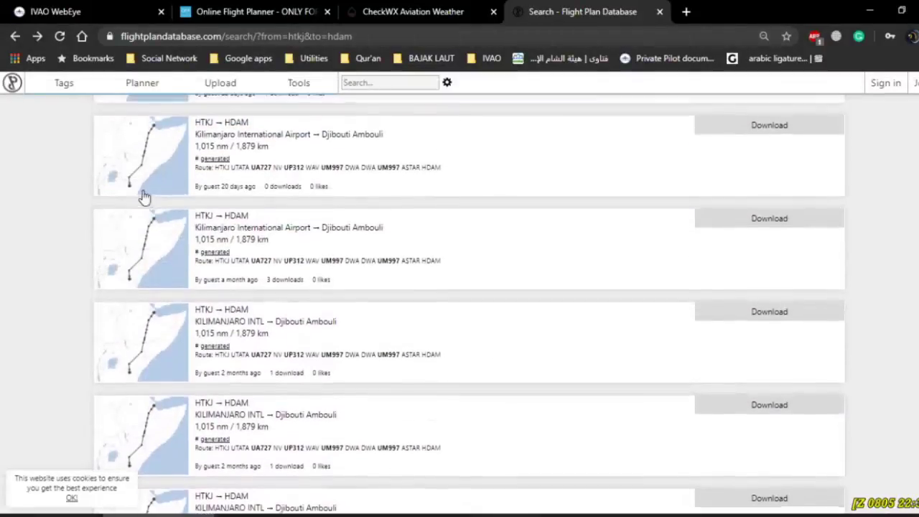
scroll(158, 259, up, 3)
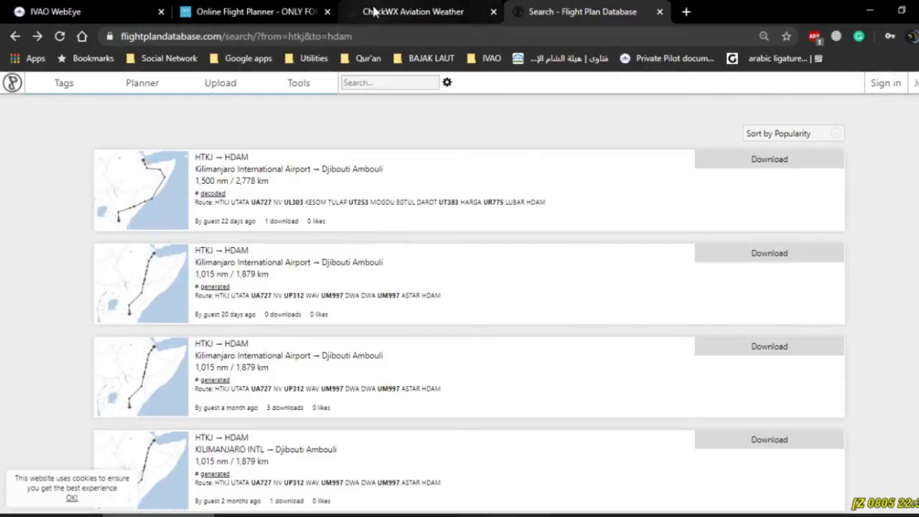
Look over the recent weather list on CheckWX Aviation Weather and close the site.
click(406, 12)
scroll(337, 189, down, 1)
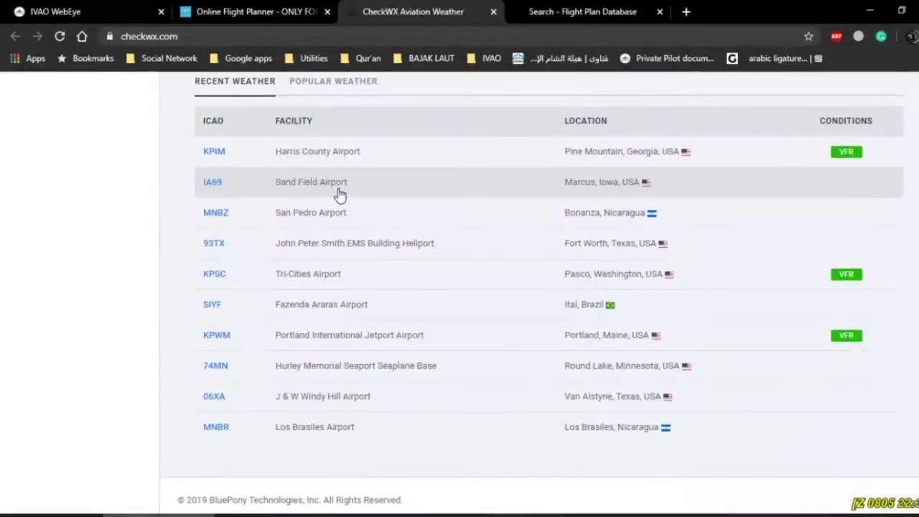
scroll(339, 189, up, 3)
click(288, 12)
click(489, 14)
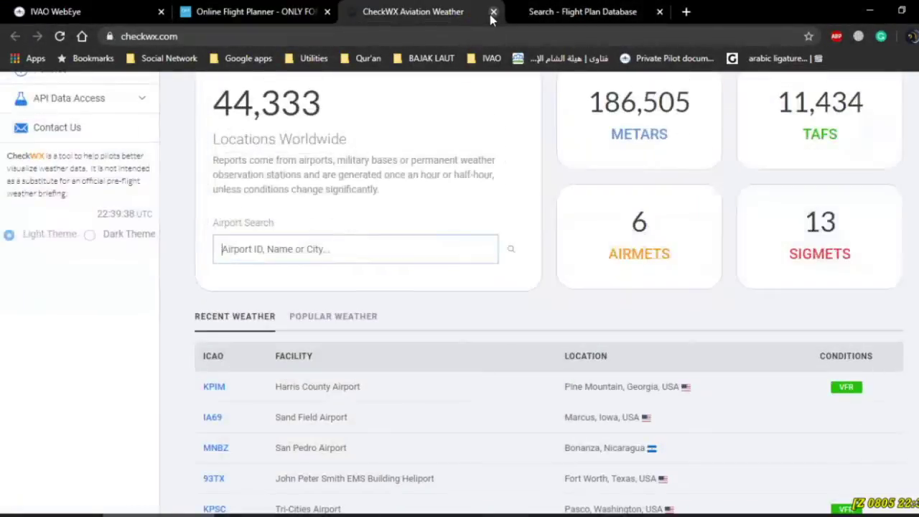
click(494, 12)
Review the waypoints in the Online Flight Planner's Airways list, including the first fix UTATA.
click(292, 15)
scroll(361, 136, up, 4)
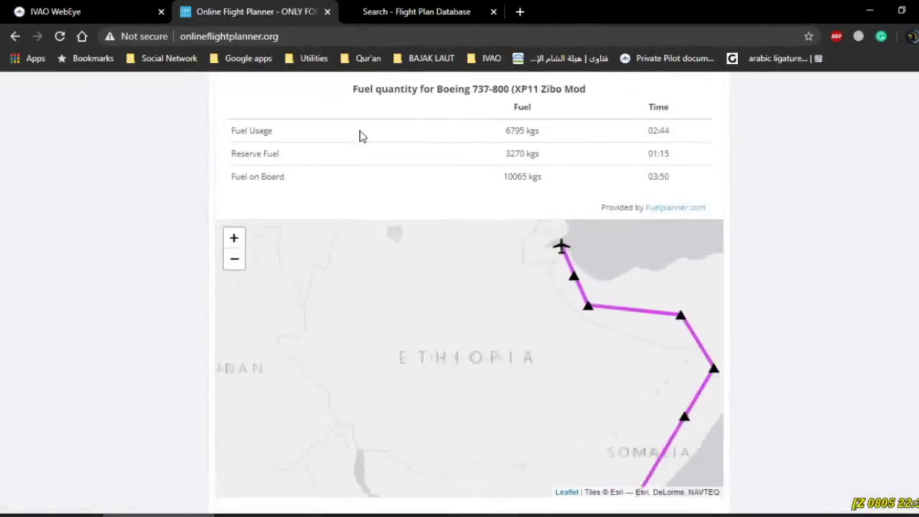
double_click(291, 188)
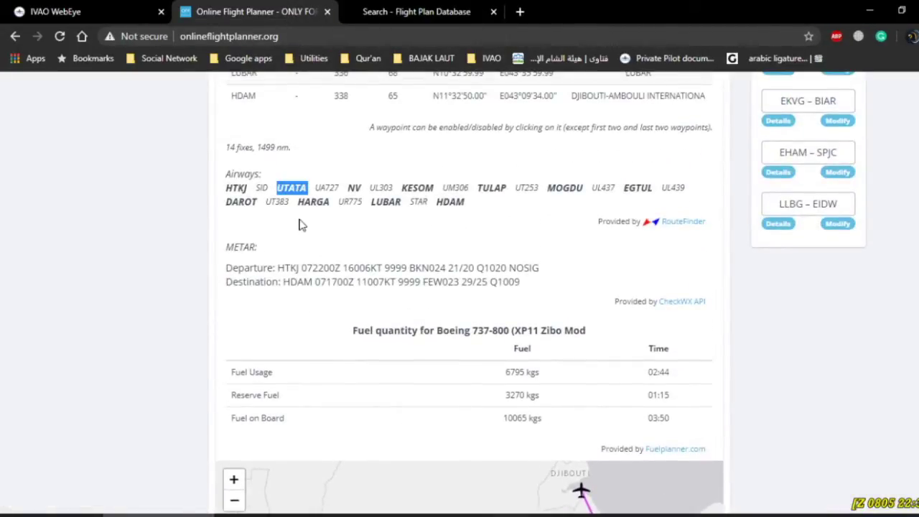
click(321, 207)
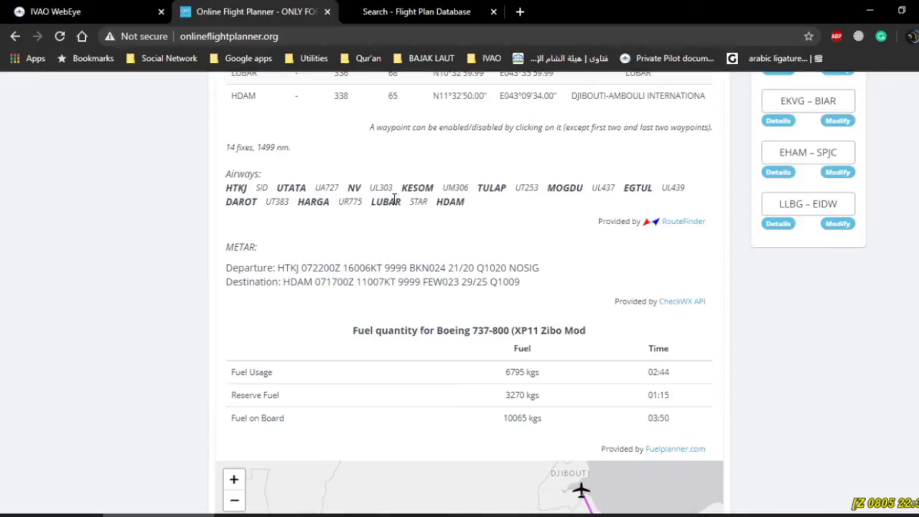
Close the Online Flight Planner and Flight Plan Database pages, keeping only IVAO WebEye open.
click(326, 13)
click(326, 13)
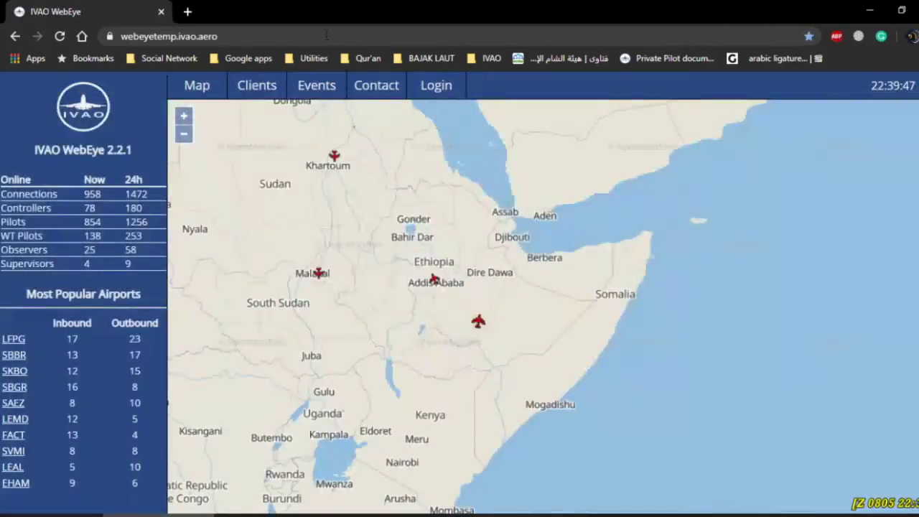
Launch Professional Flight Planner X (PFPX) and bring its window to the front.
key(super)
click(282, 160)
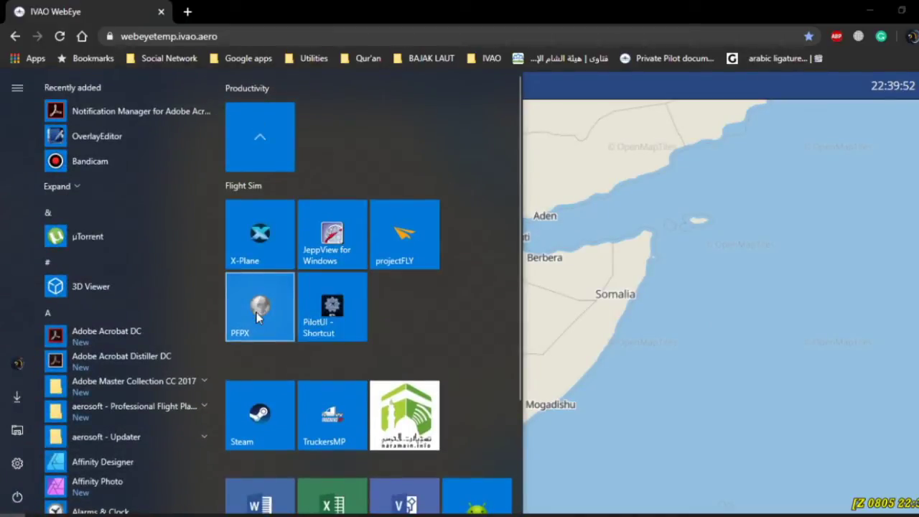
click(259, 317)
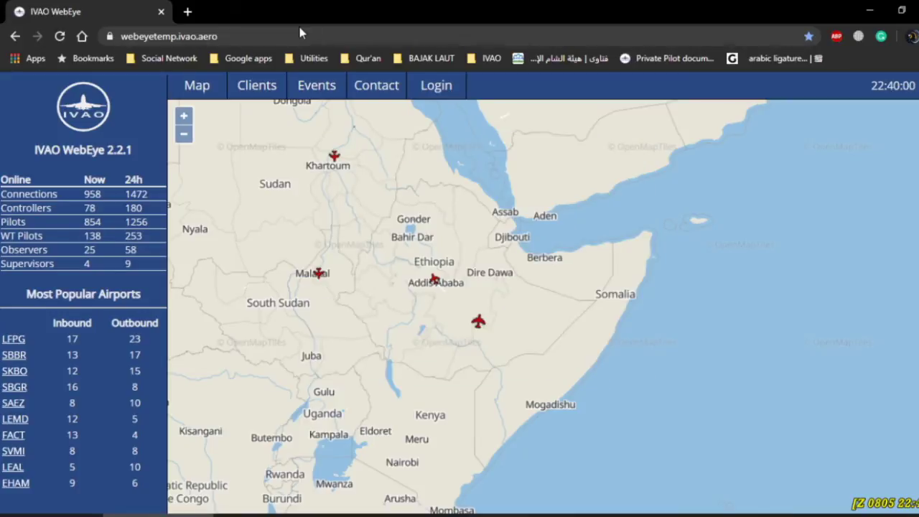
click(737, 515)
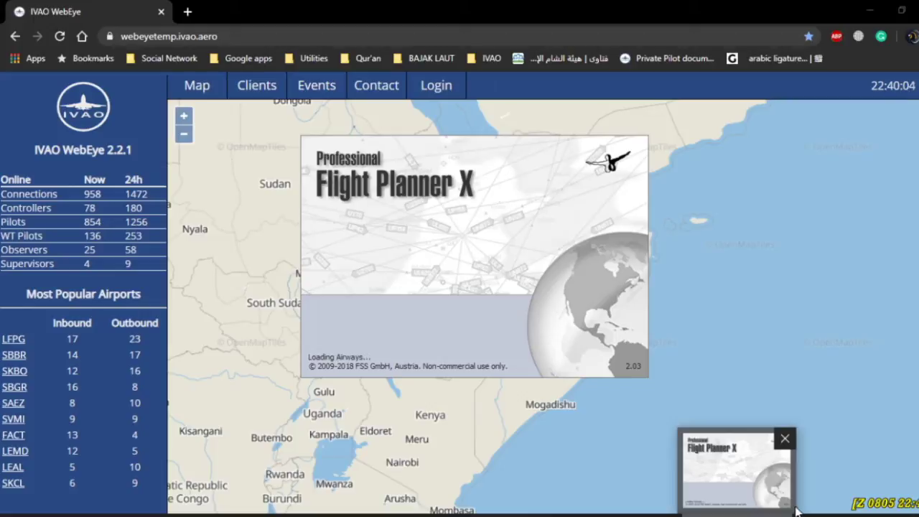
mouse_move(796, 507)
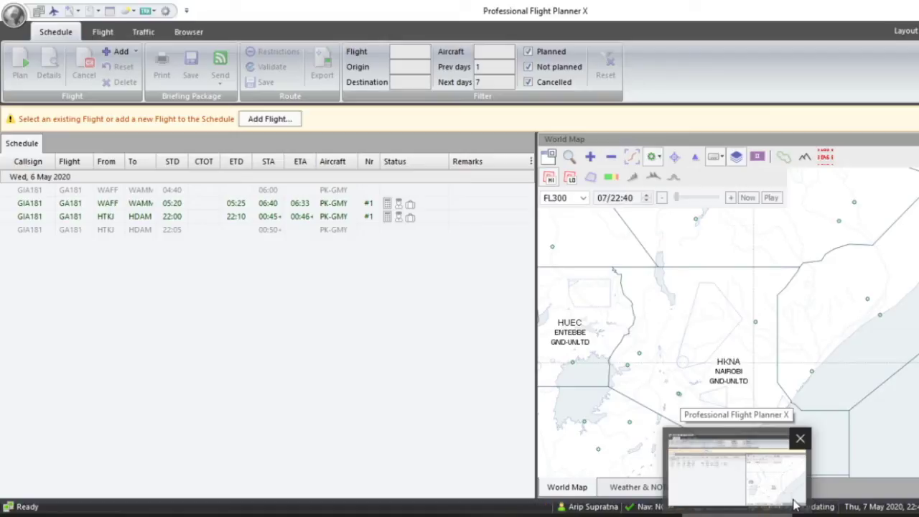
Start a new scheduled flight numbered GA 181 from HTKJ to HDAM and classify it as an international flight.
click(260, 124)
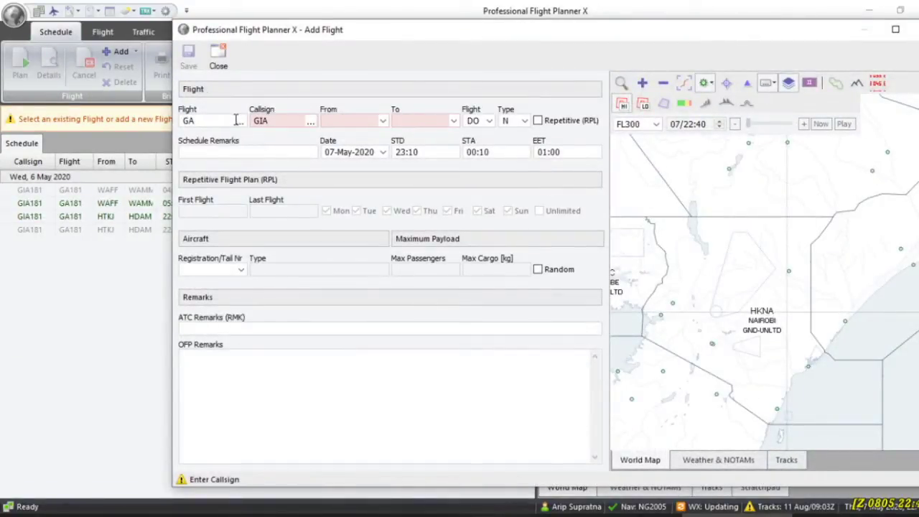
text(181)
click(355, 124)
text(HTKJ)
text(HDAM)
click(488, 121)
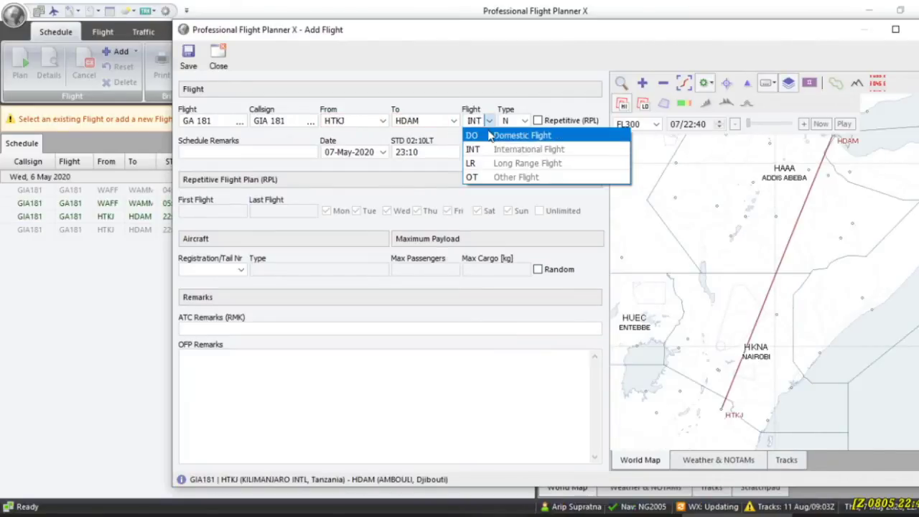
click(503, 149)
Set the flight's type to Non-scheduled Air Transport Operation and its date to 07-May-2020.
drag(722, 414, 815, 307)
drag(844, 254, 740, 421)
drag(796, 232, 733, 289)
drag(780, 261, 806, 217)
drag(735, 296, 736, 251)
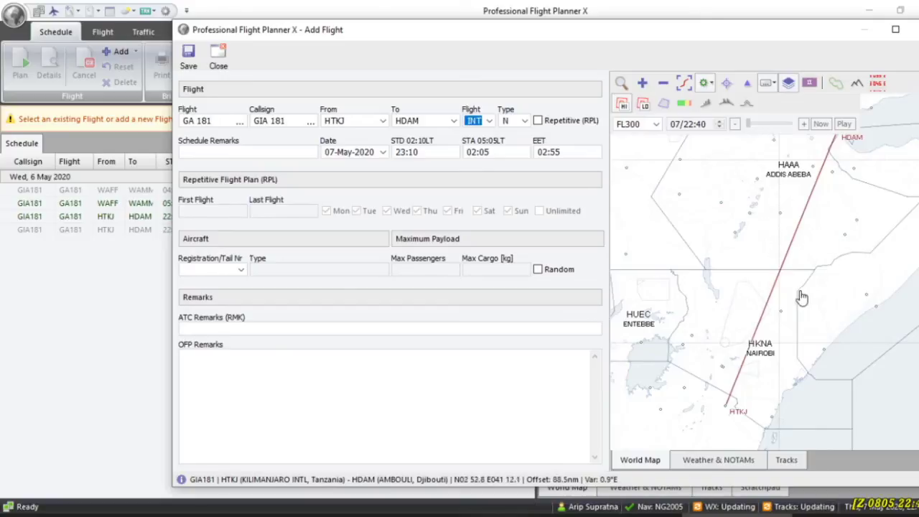
click(512, 122)
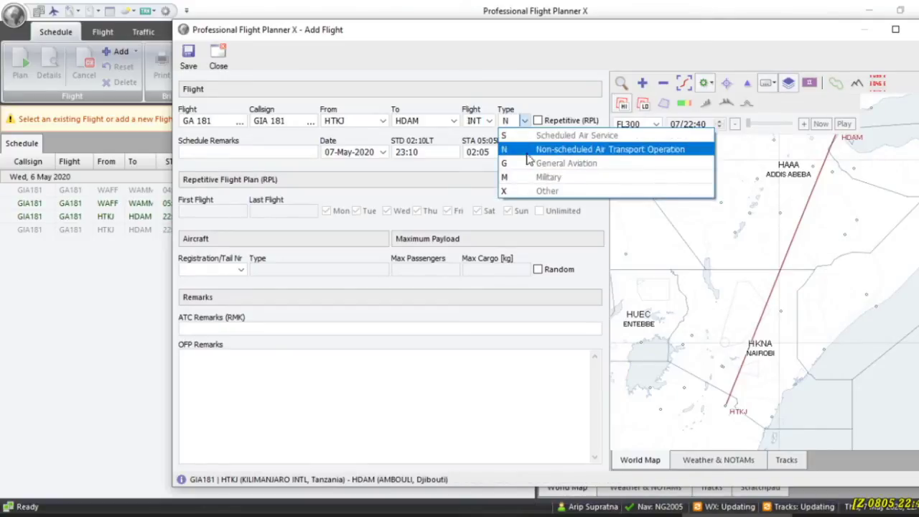
click(666, 151)
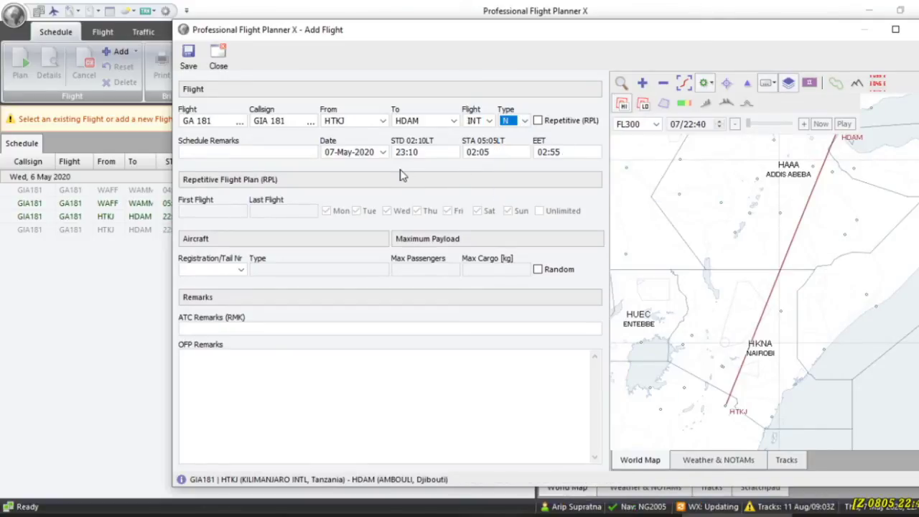
click(382, 153)
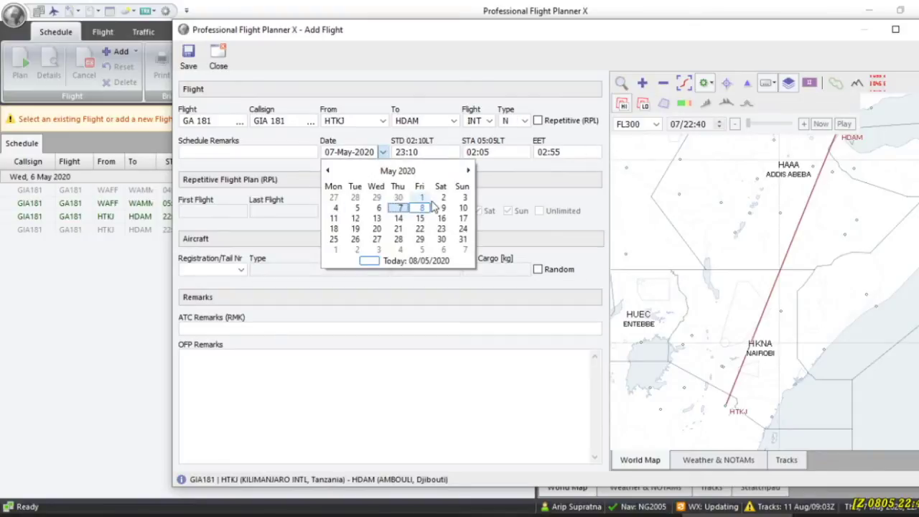
click(400, 208)
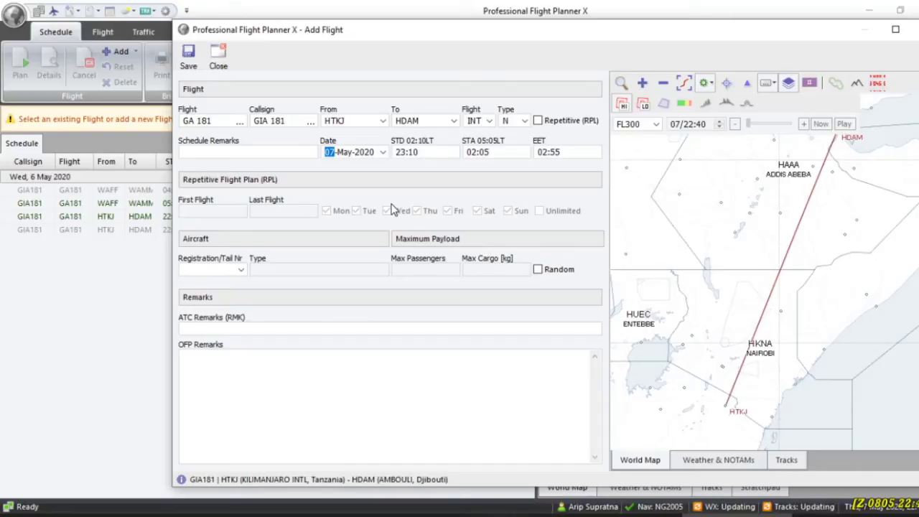
Enter 23:10 as the scheduled departure time and 23:15 as the scheduled arrival time.
click(403, 153)
double_click(406, 156)
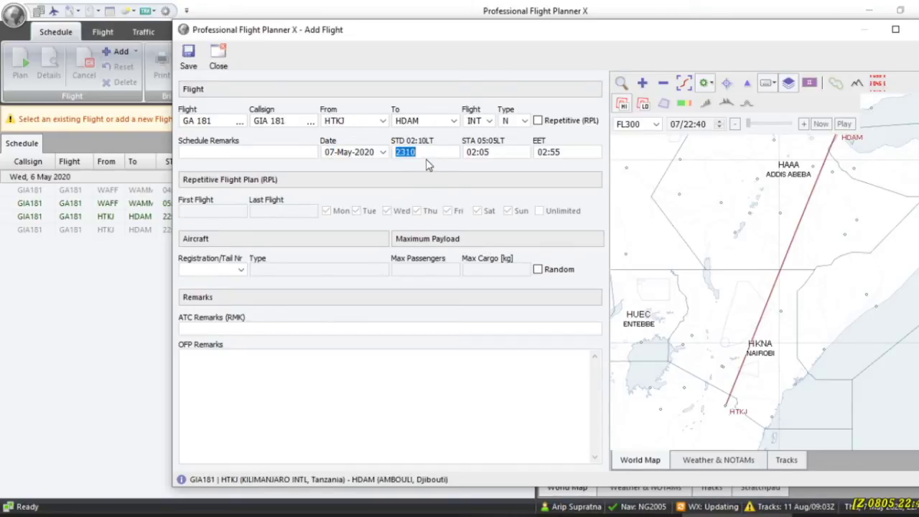
text(2310)
click(468, 153)
drag(497, 151, 460, 164)
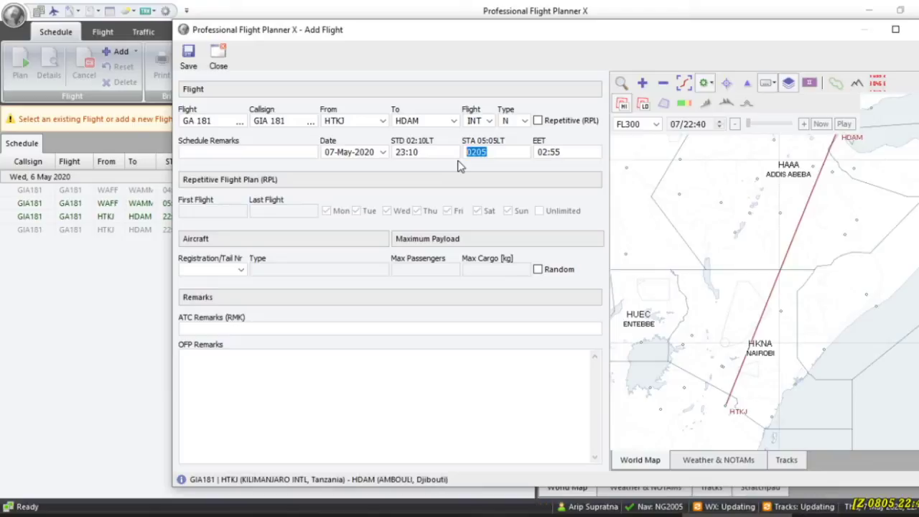
text(2315)
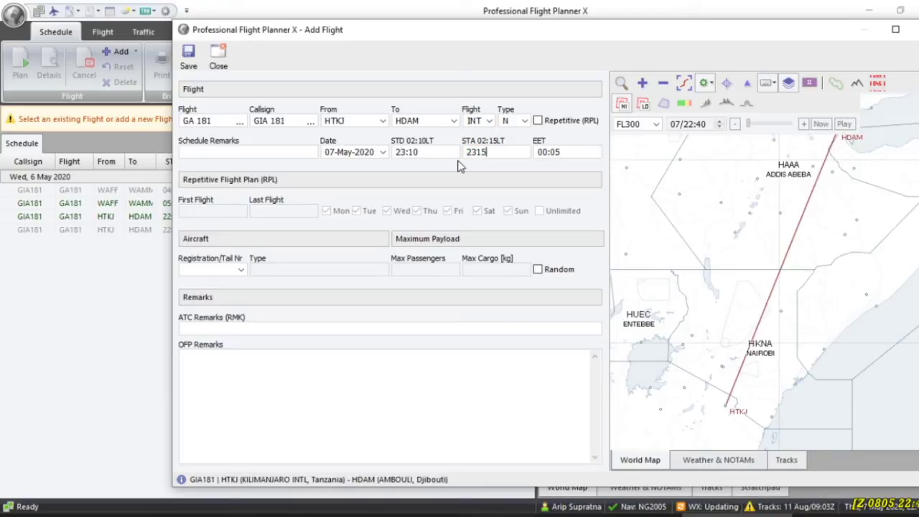
Assign the Boeing 737-800ERW PK-GMY to the flight and enter the ATC remark "WORLDTOUR COCKPIT STERILE".
click(241, 269)
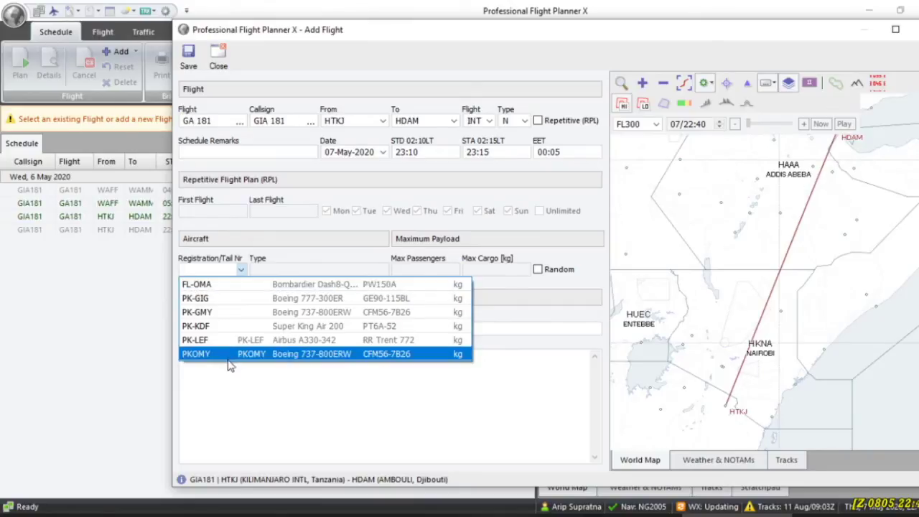
click(215, 312)
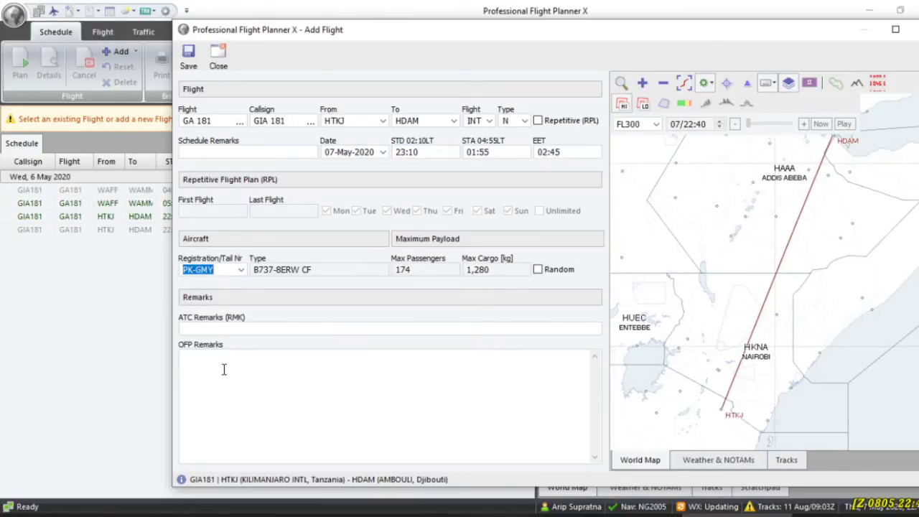
click(252, 329)
text(WORLDTOUR COCKPIT STERILE)
click(384, 371)
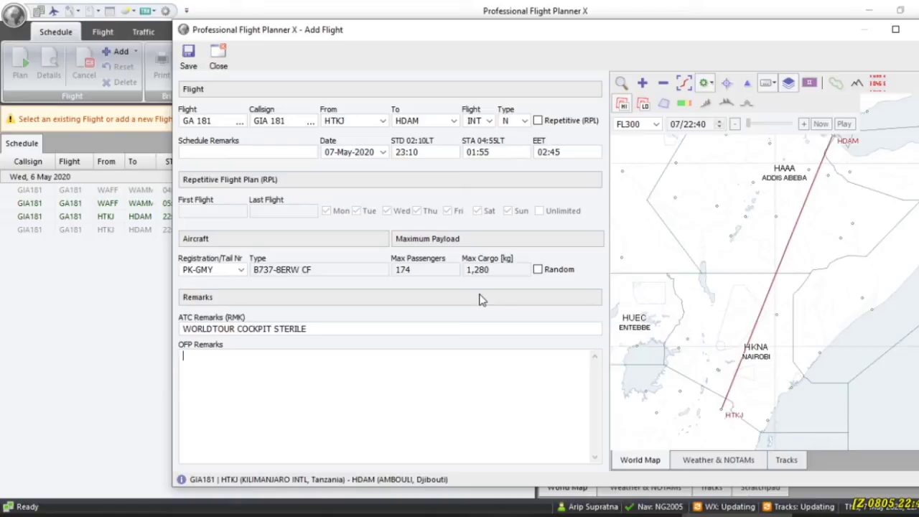
Check IVAO WebEye briefly and save the new GA 181 flight to the schedule.
click(563, 153)
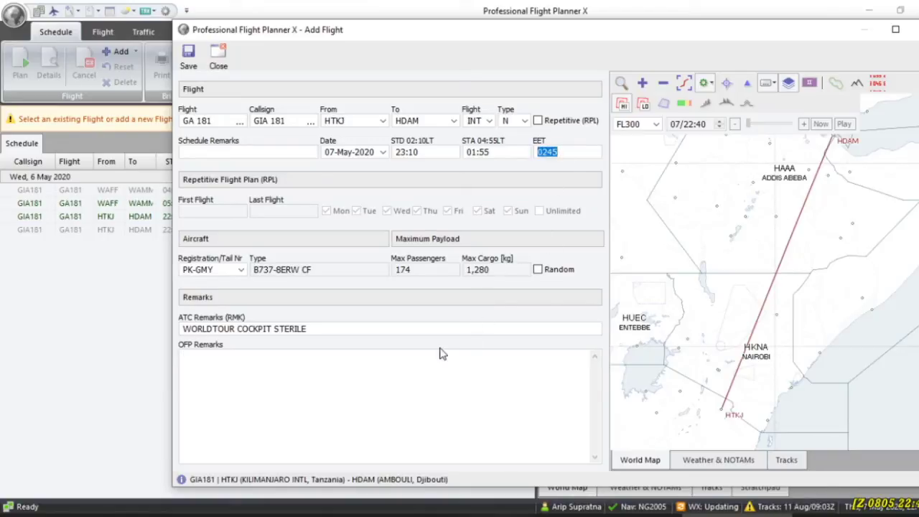
key(alt+Tab)
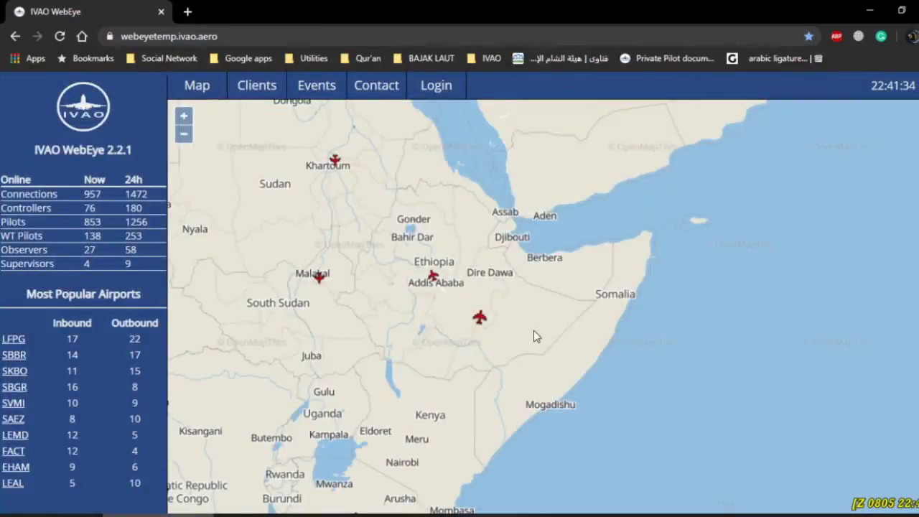
key(alt+Tab)
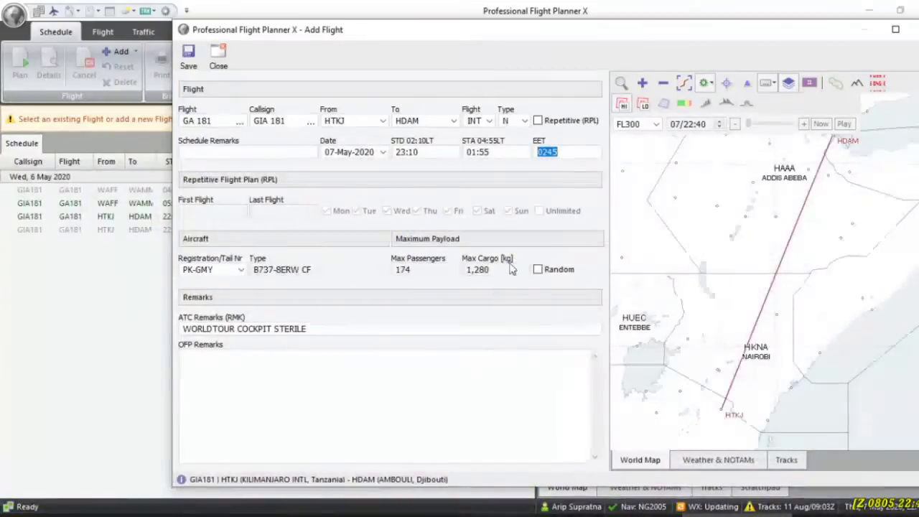
click(191, 69)
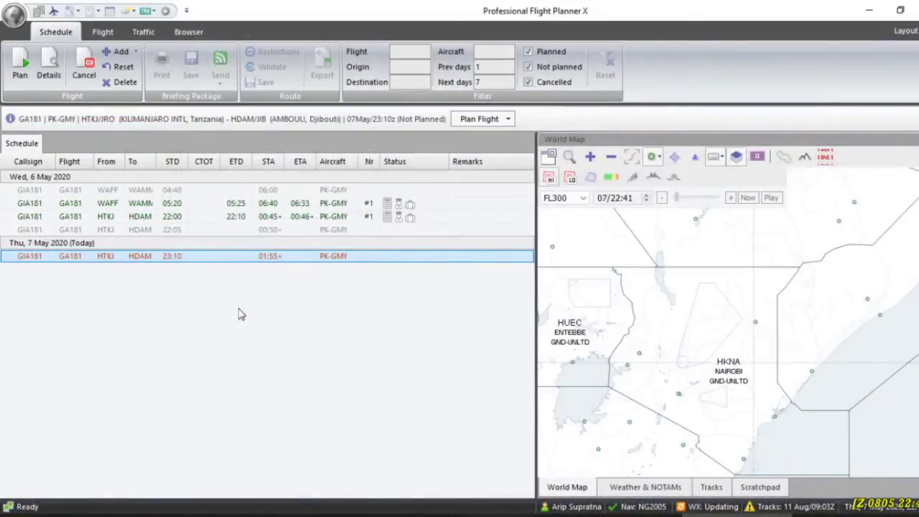
Open the HTKJ to HDAM flight for planning and set its payload to 50 adults and 8,000 kg of cargo.
click(474, 119)
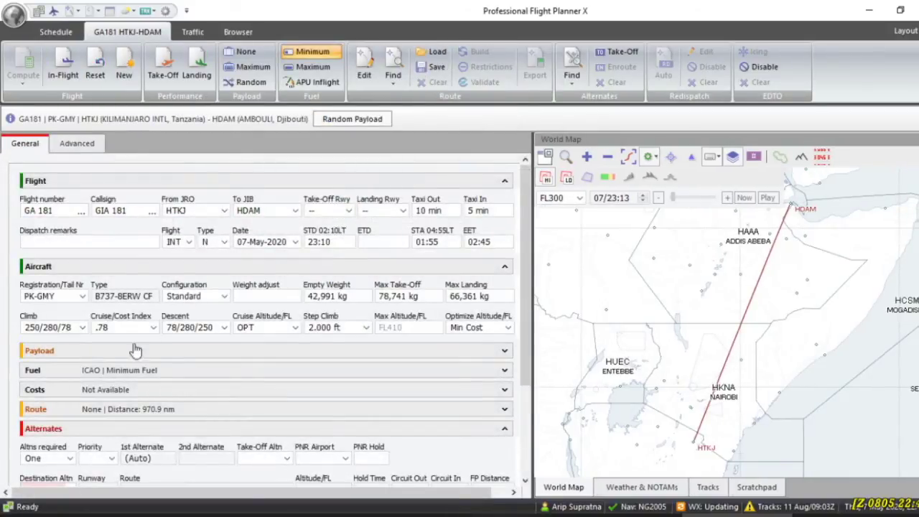
click(104, 352)
scroll(161, 302, down, 1)
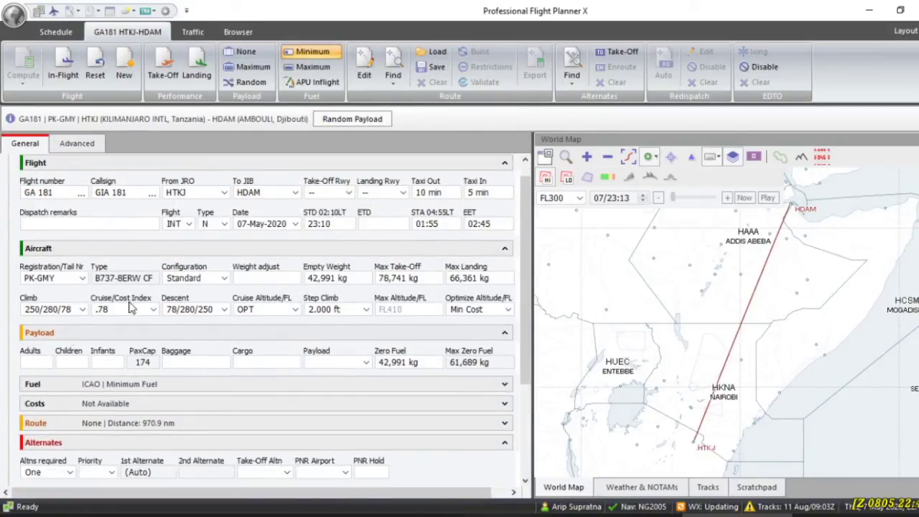
click(36, 362)
text(50)
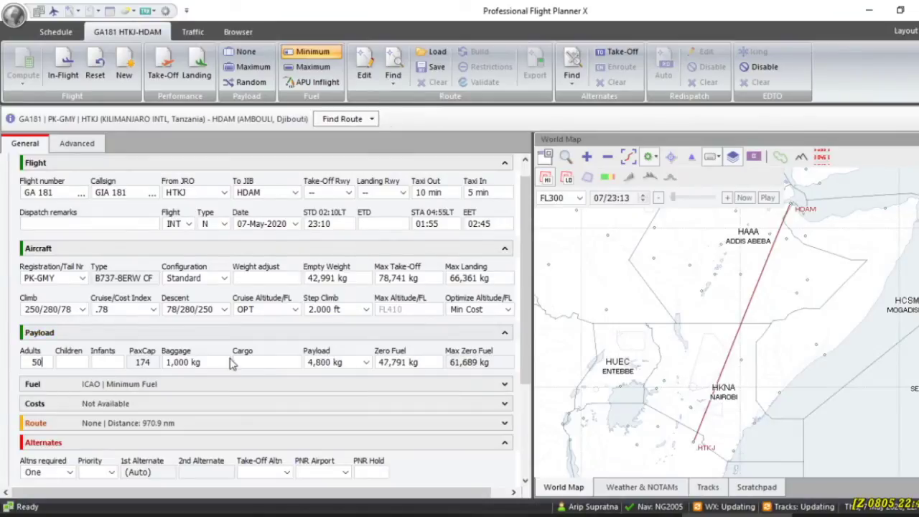
click(257, 361)
text(8000)
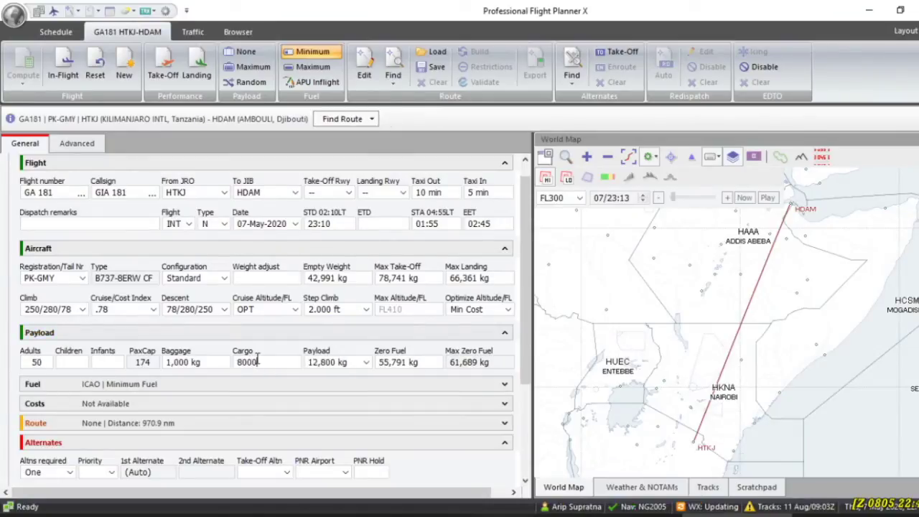
Set the hold time in the flight's fuel settings to 30 minutes.
scroll(248, 363, down, 1)
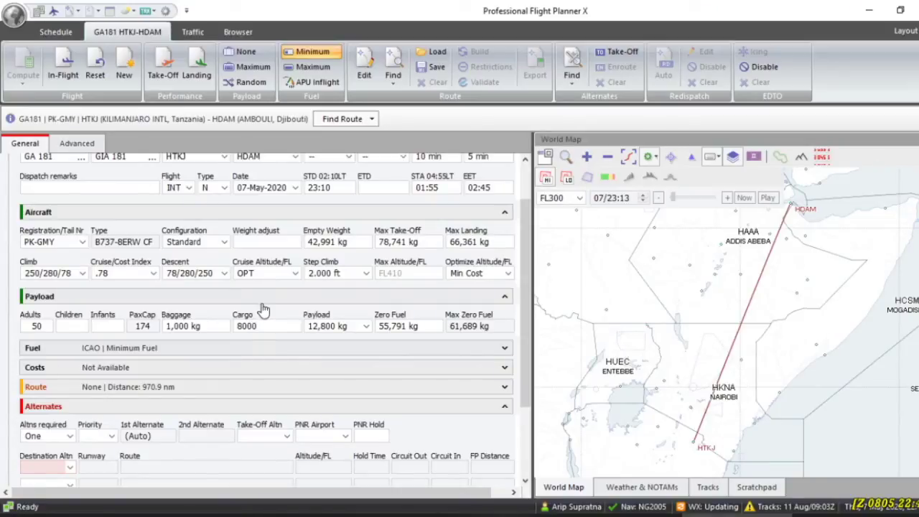
scroll(263, 310, down, 1)
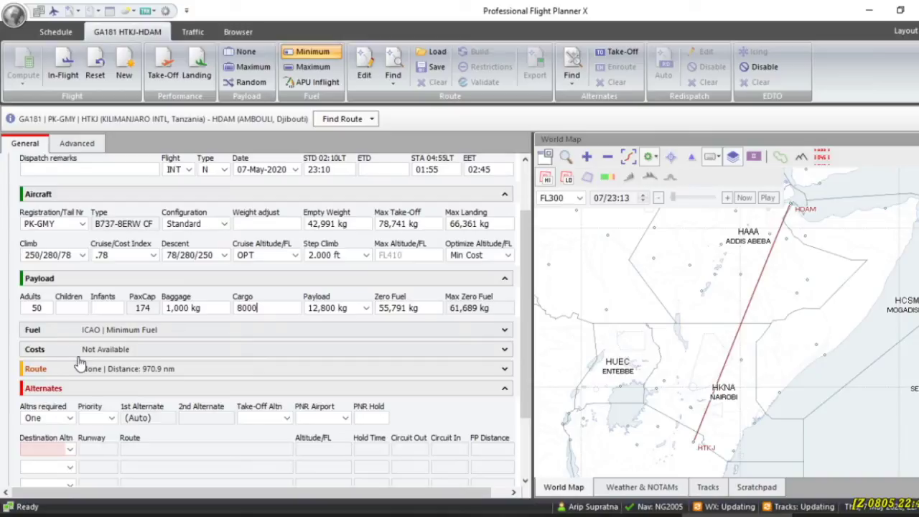
click(56, 330)
click(260, 361)
text(30)
click(185, 360)
scroll(194, 359, down, 4)
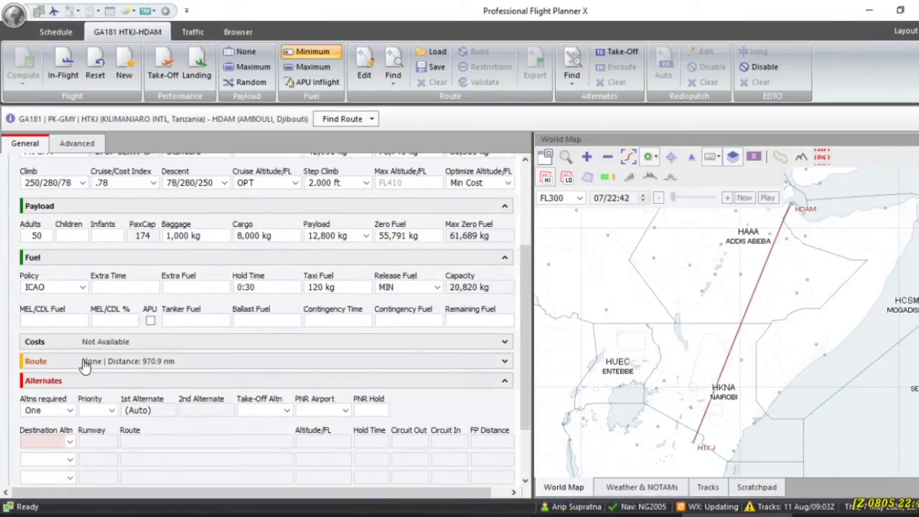
Try the Min Fuel (MFT) route optimization for HTKJ to HDAM and reset the route to (None).
click(83, 363)
scroll(115, 347, down, 3)
click(110, 338)
click(110, 338)
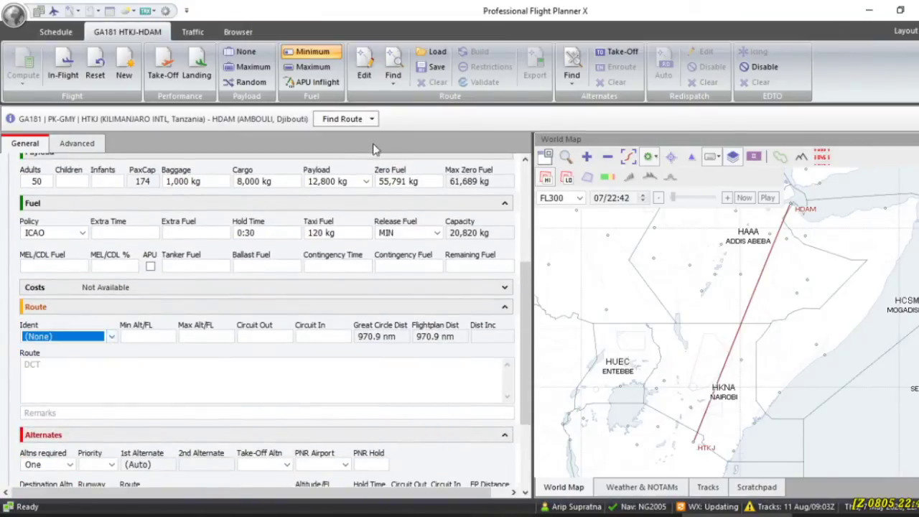
click(373, 119)
mouse_move(408, 137)
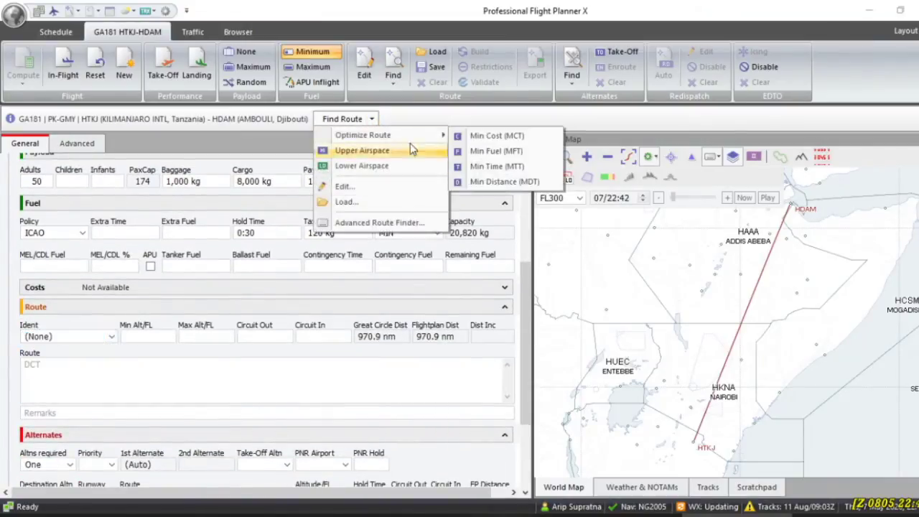
click(519, 148)
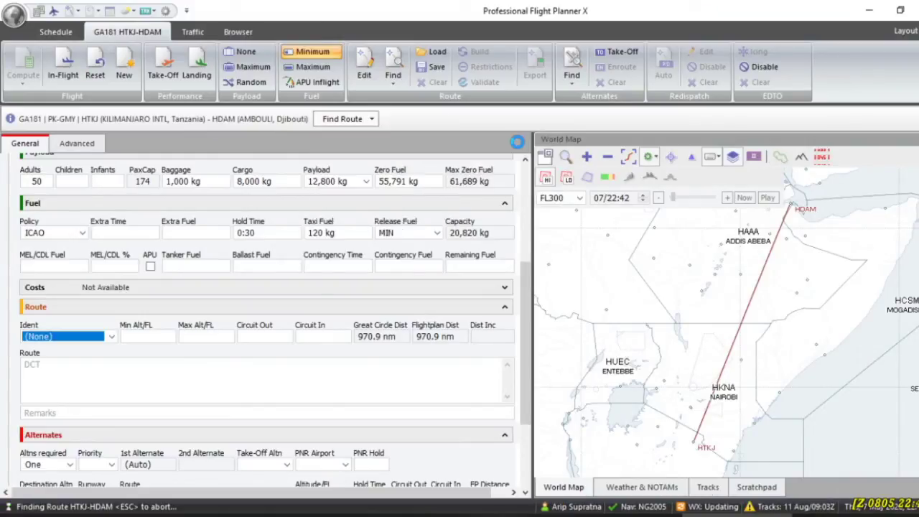
scroll(519, 149, down, 1)
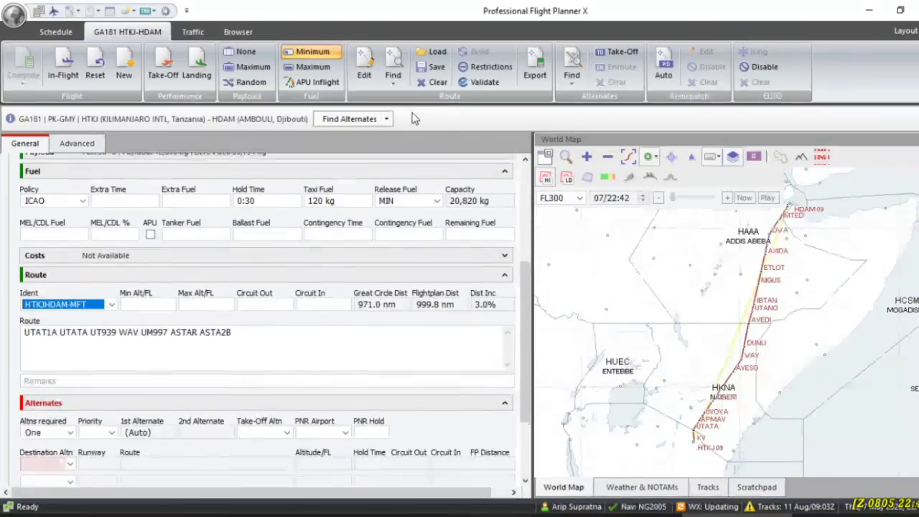
click(112, 305)
click(54, 371)
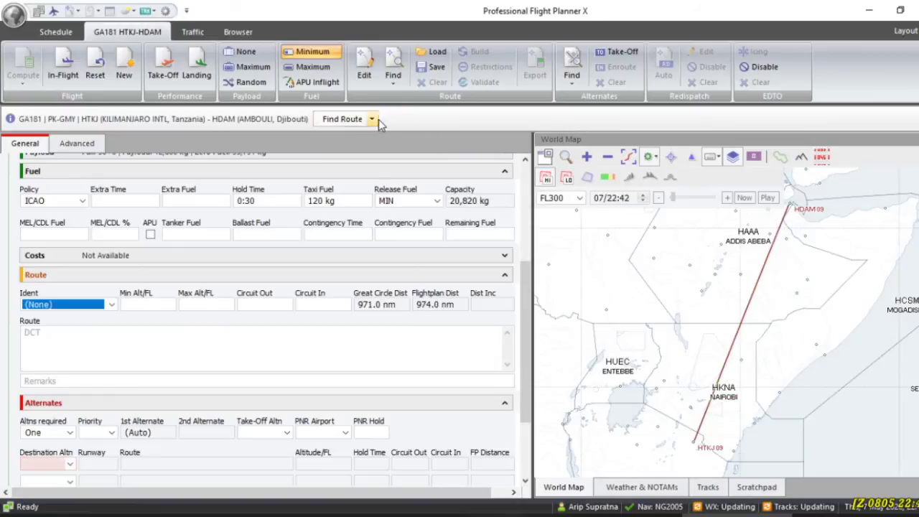
Run the Min Cost (MCT) route optimization for the HTKJ to HDAM flight.
click(373, 119)
mouse_move(420, 143)
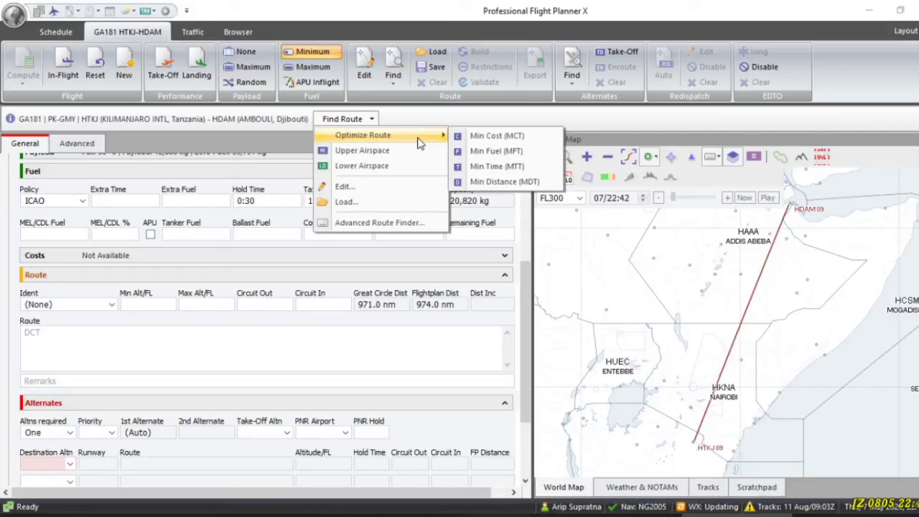
click(481, 136)
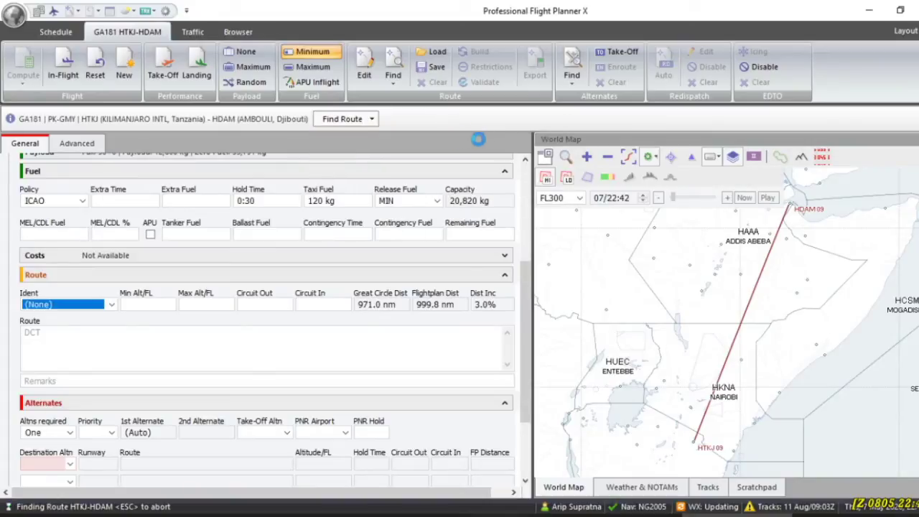
Clear the current HTKJ to HDAM route and run the Min Time (MTT) route optimization.
click(112, 305)
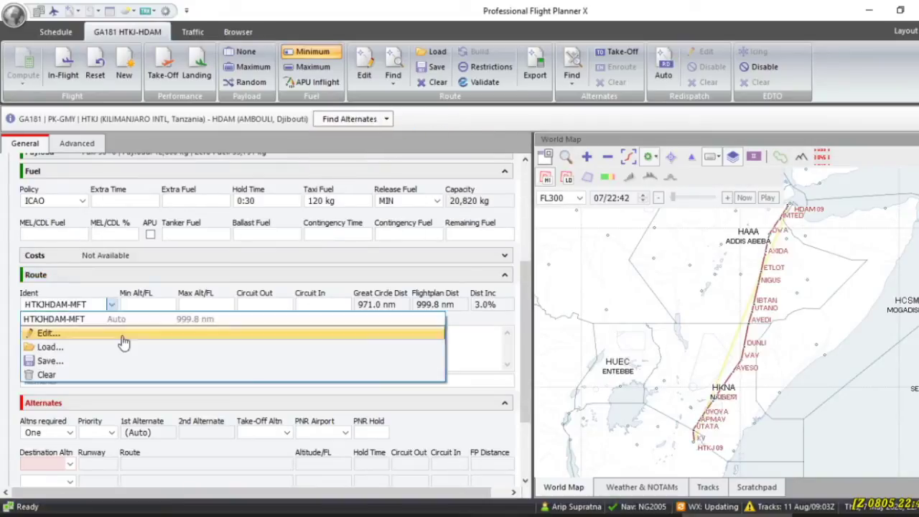
click(188, 375)
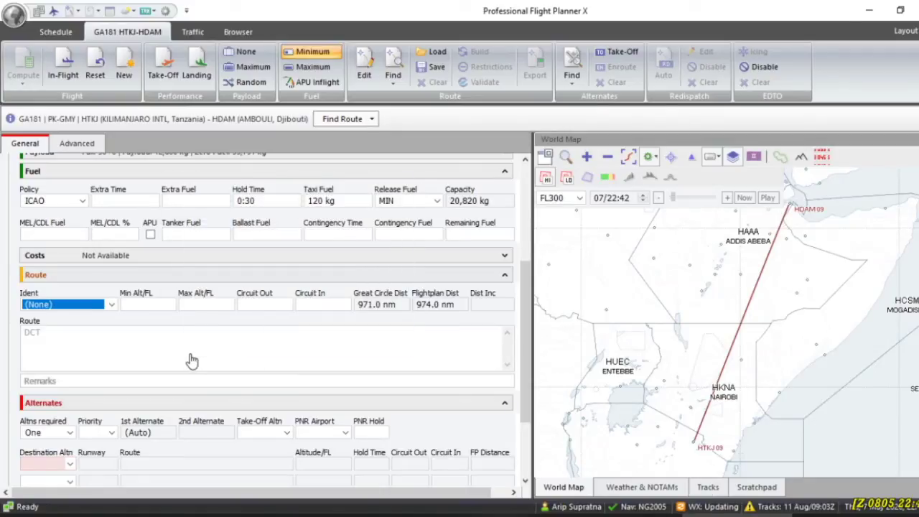
click(192, 361)
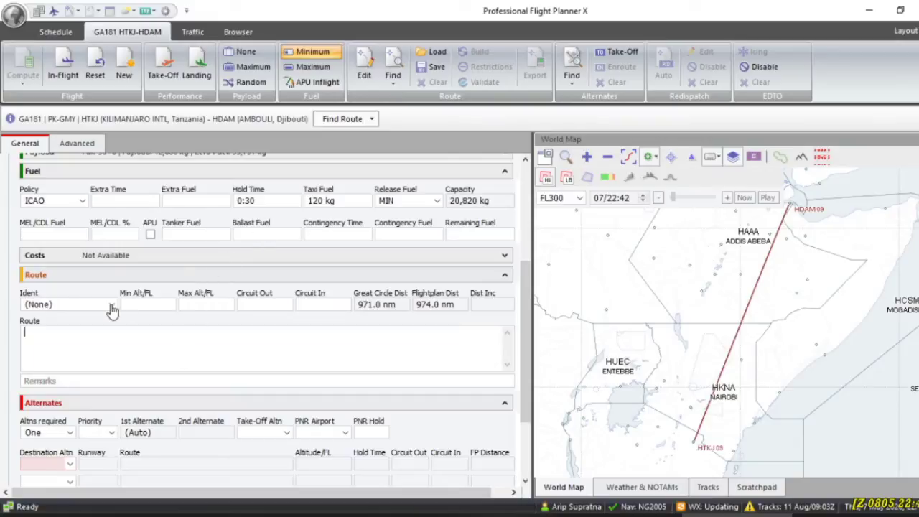
click(367, 119)
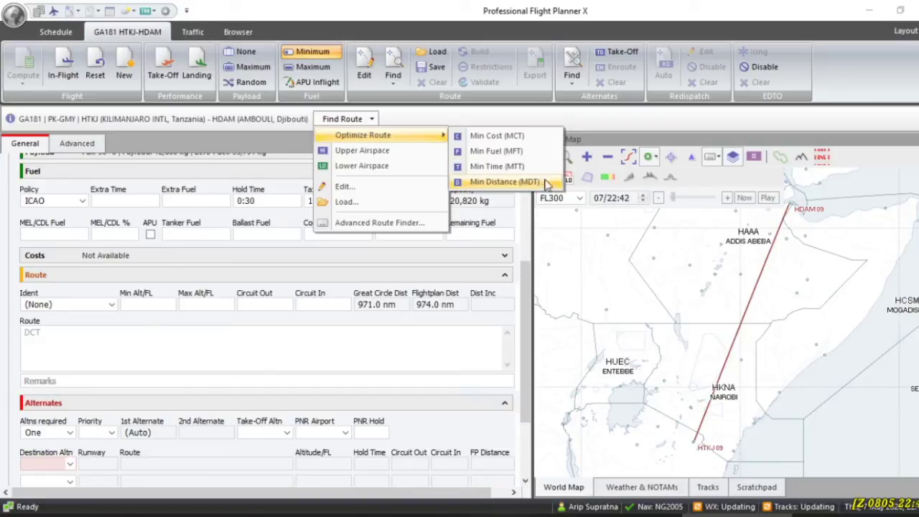
click(495, 166)
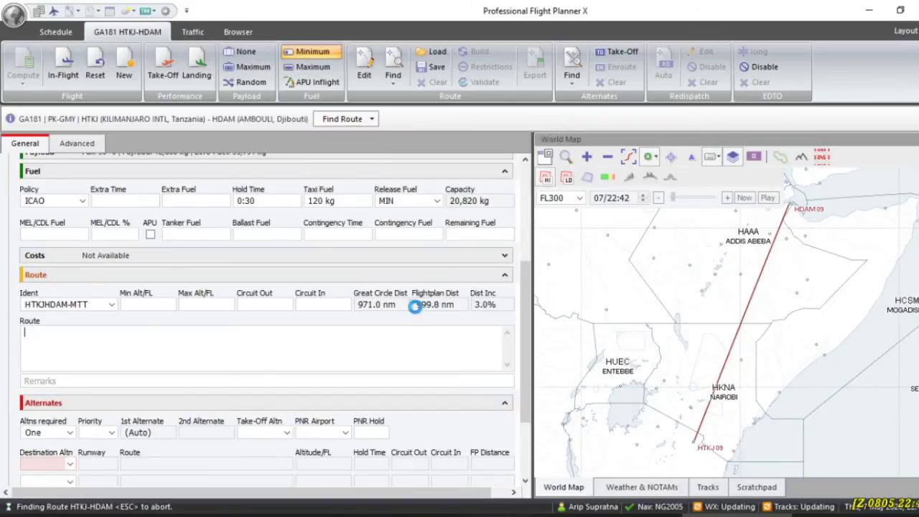
double_click(403, 342)
click(404, 342)
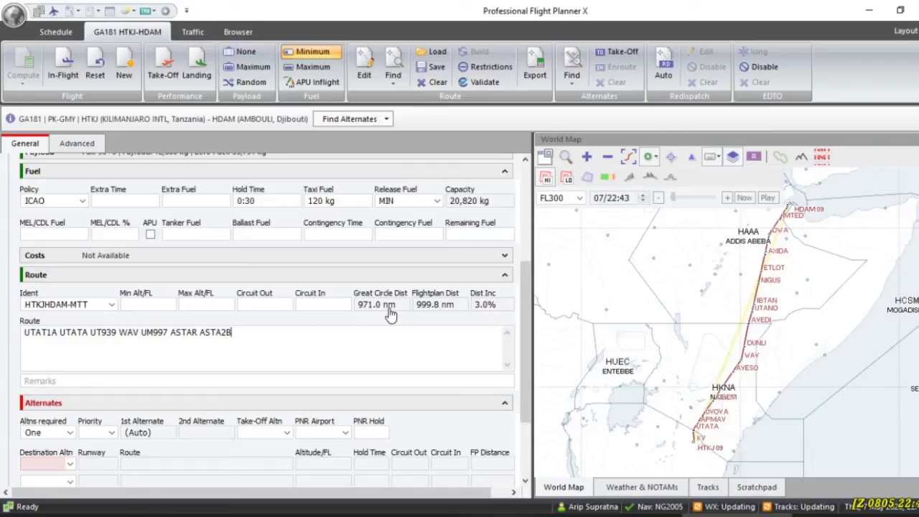
key(alt+Tab)
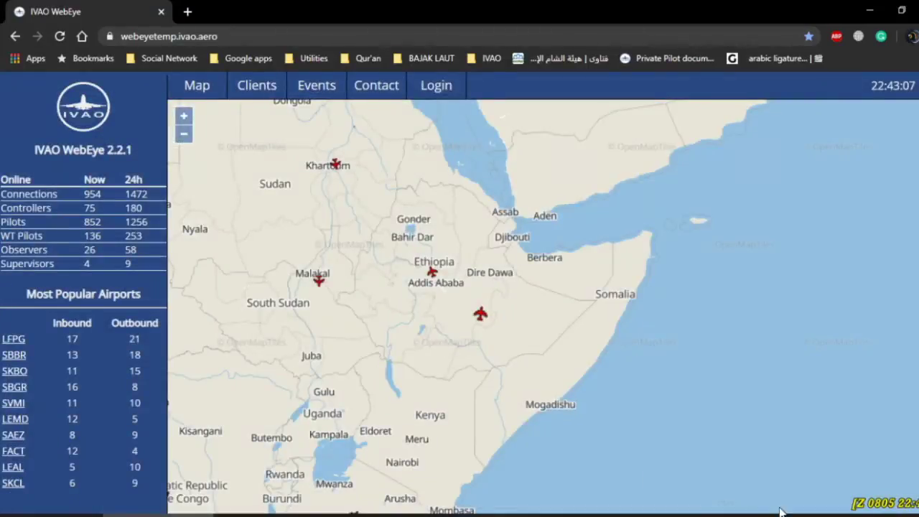
key(alt+Tab)
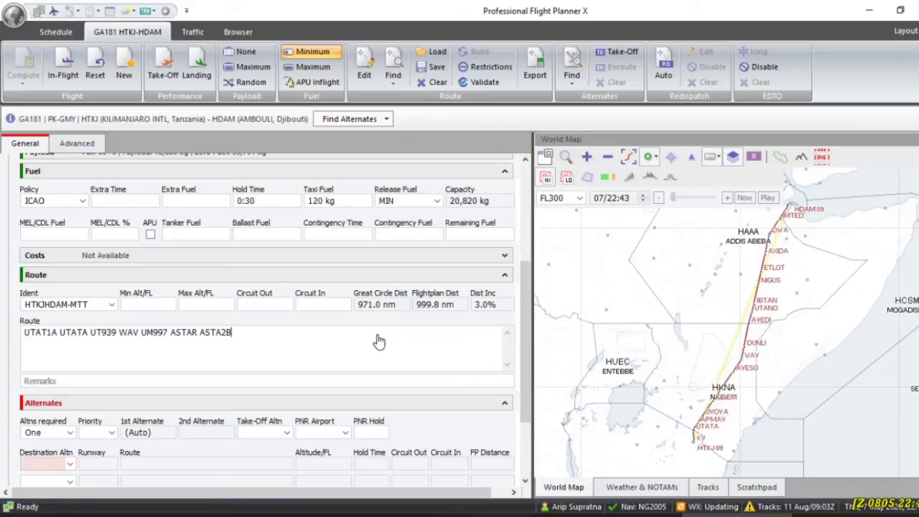
Find alternates for the HTKJ to HDAM flight and check the alternate routes around HDAM on the world map.
scroll(379, 341, up, 2)
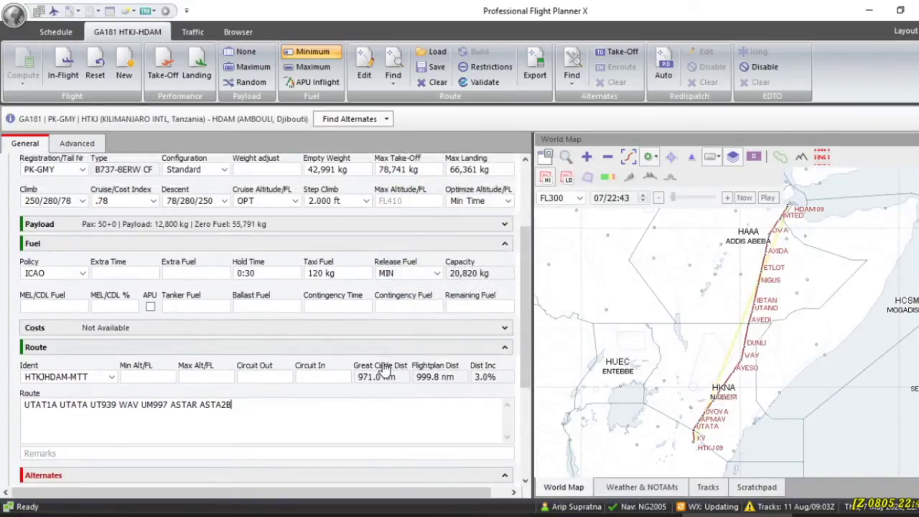
scroll(386, 370, up, 2)
scroll(375, 372, down, 5)
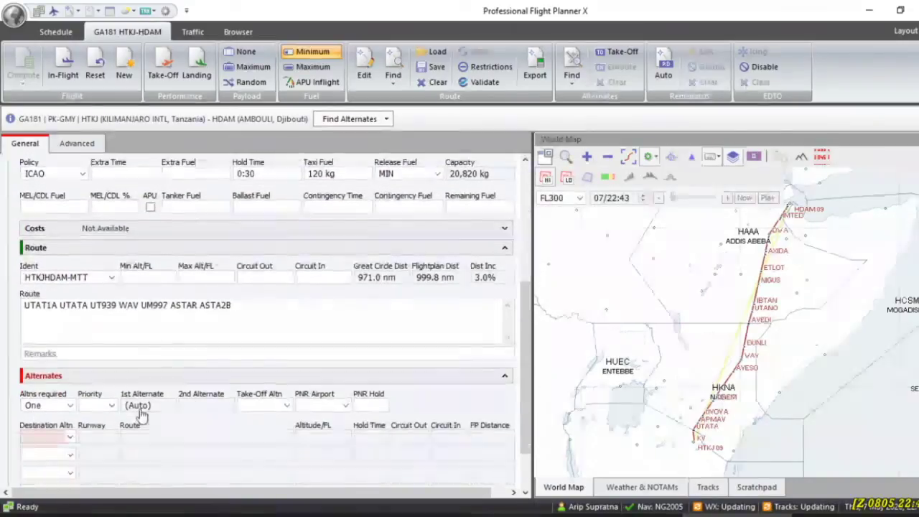
click(336, 120)
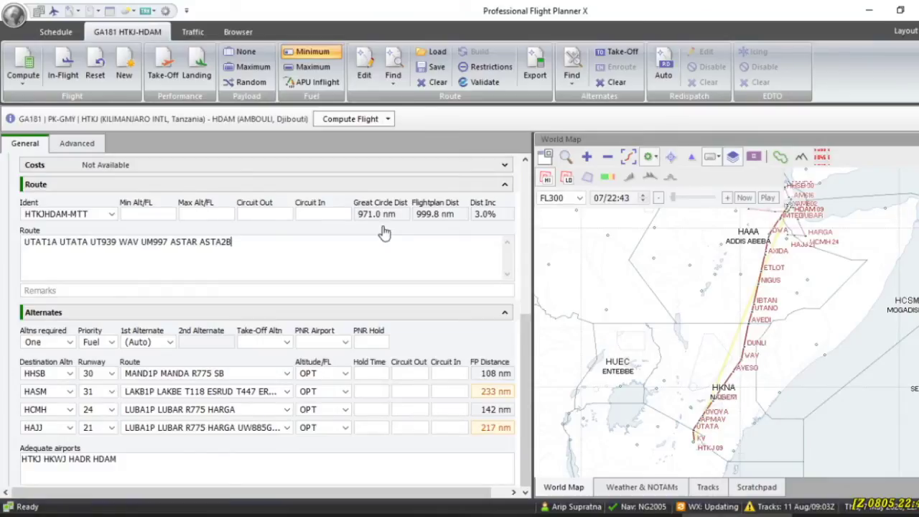
scroll(683, 254, up, 4)
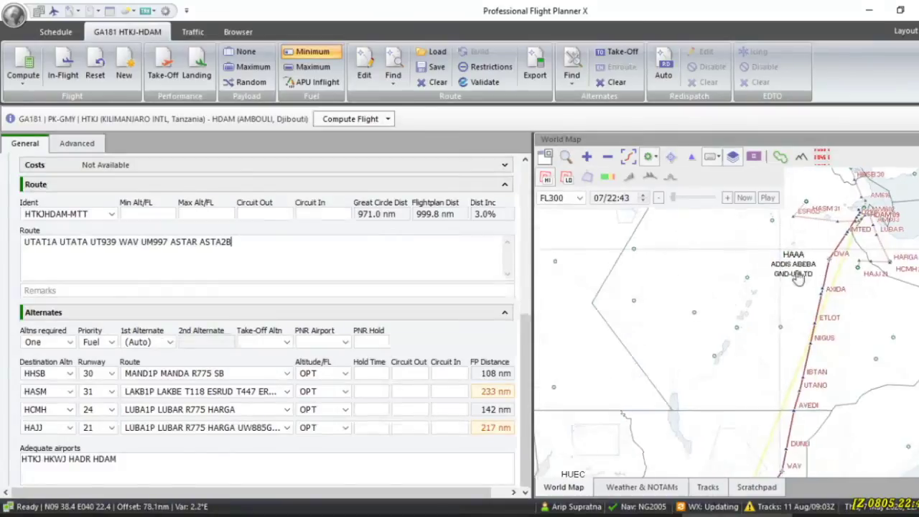
drag(723, 369, 732, 349)
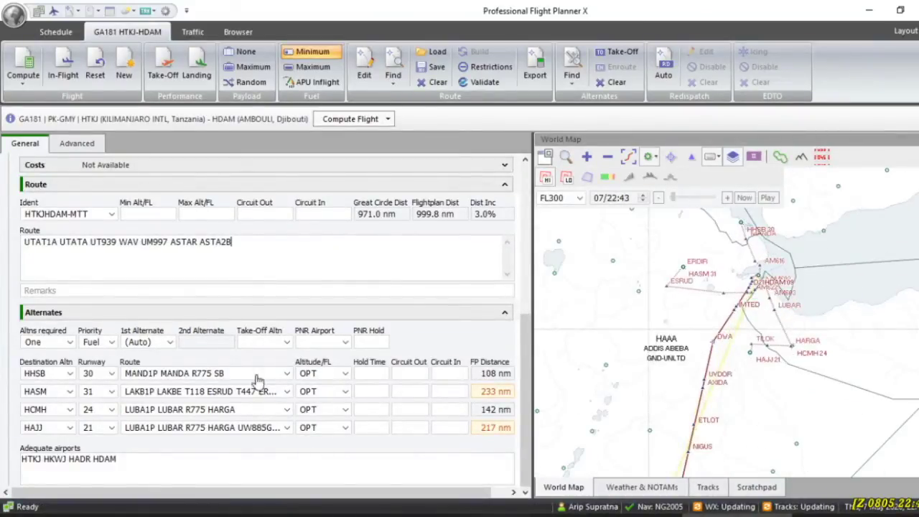
drag(660, 393, 740, 265)
scroll(739, 265, down, 3)
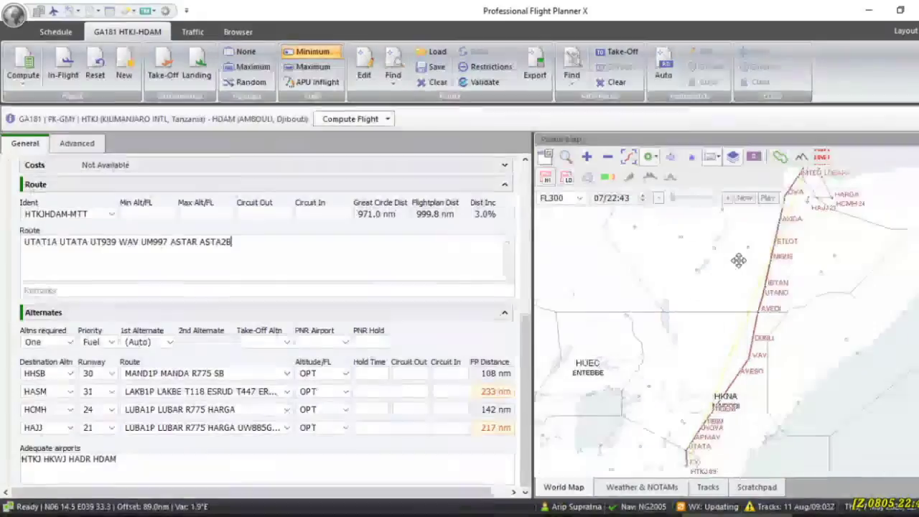
drag(741, 310, 696, 277)
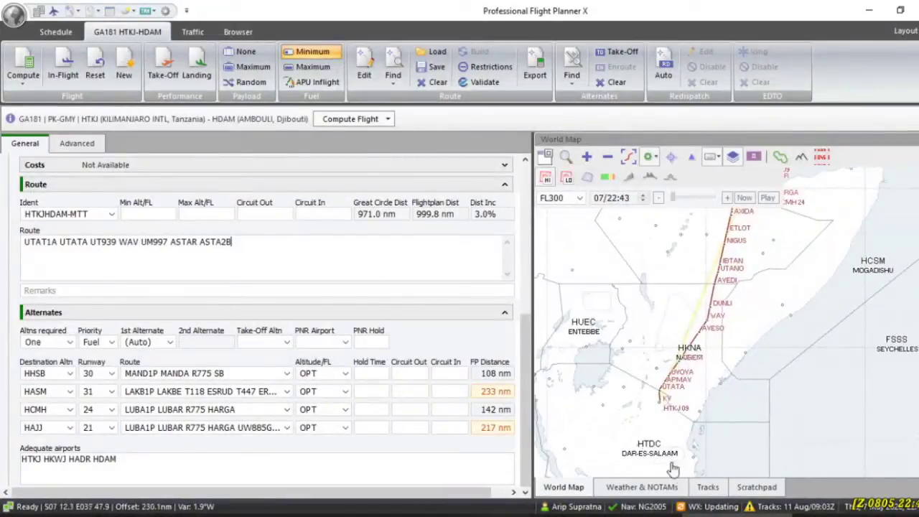
Set the weather source to None, compute the flight and show its results with the world map.
click(697, 507)
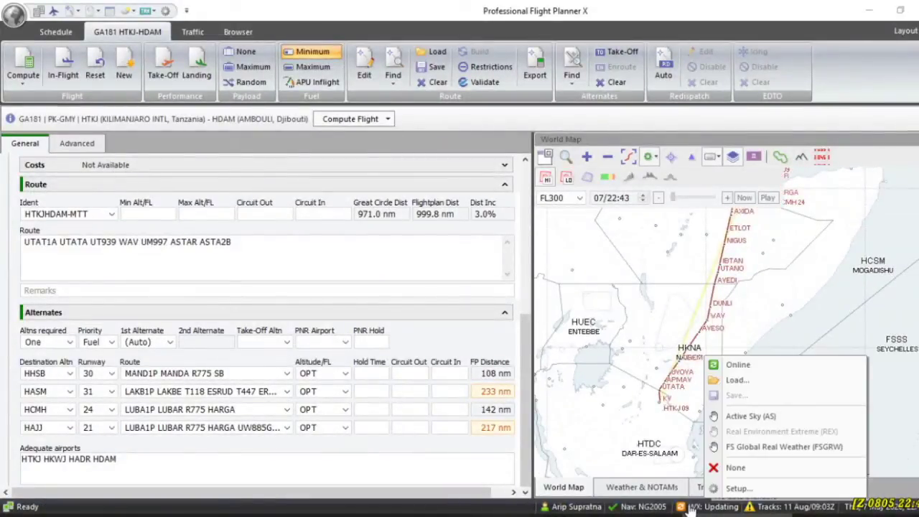
click(739, 468)
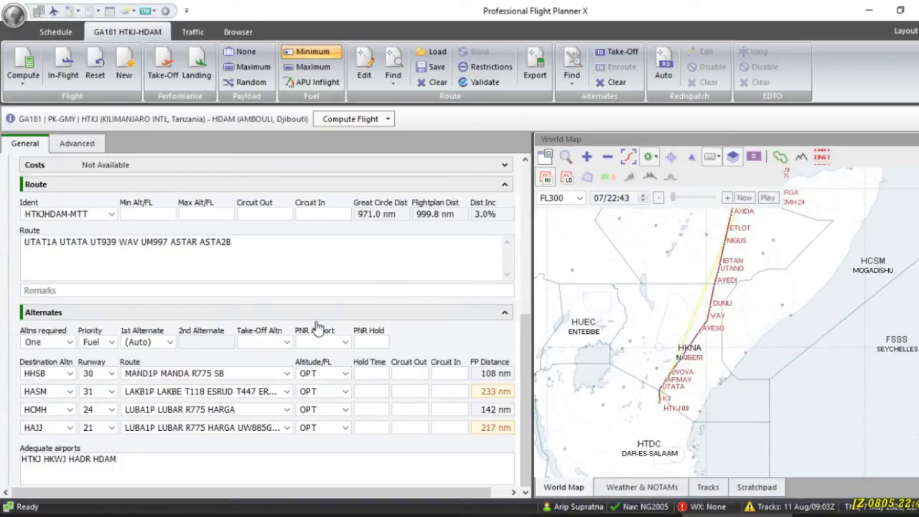
scroll(230, 280, up, 3)
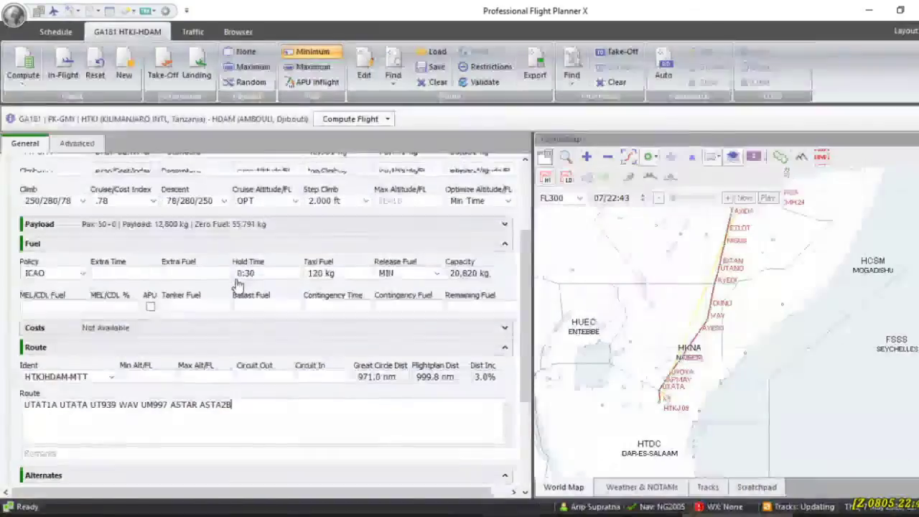
scroll(224, 277, up, 5)
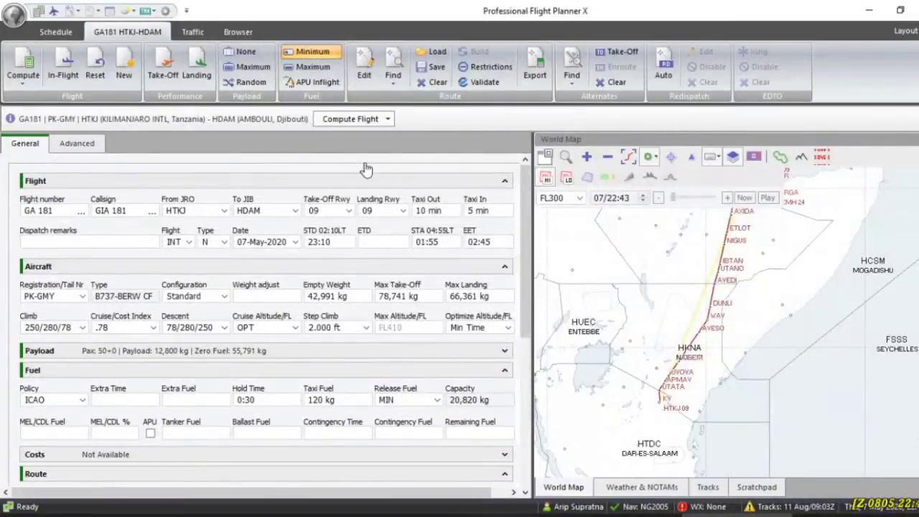
click(334, 119)
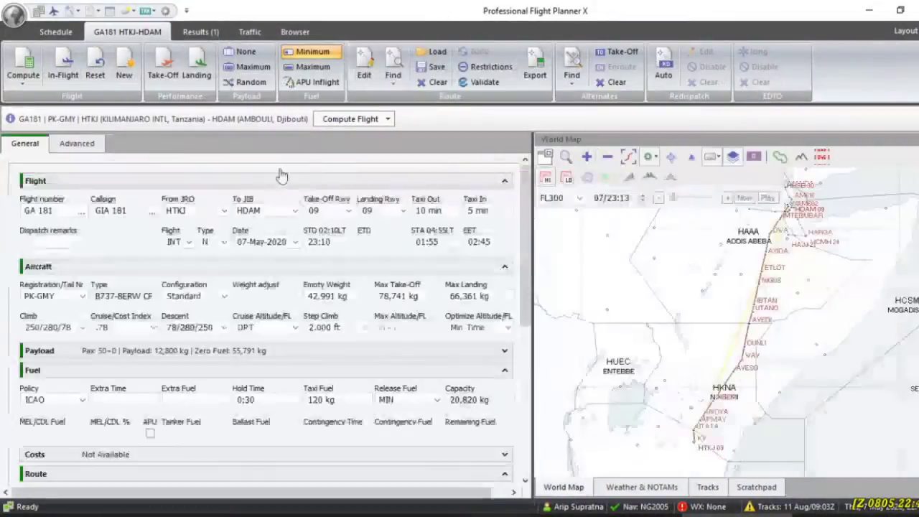
click(352, 120)
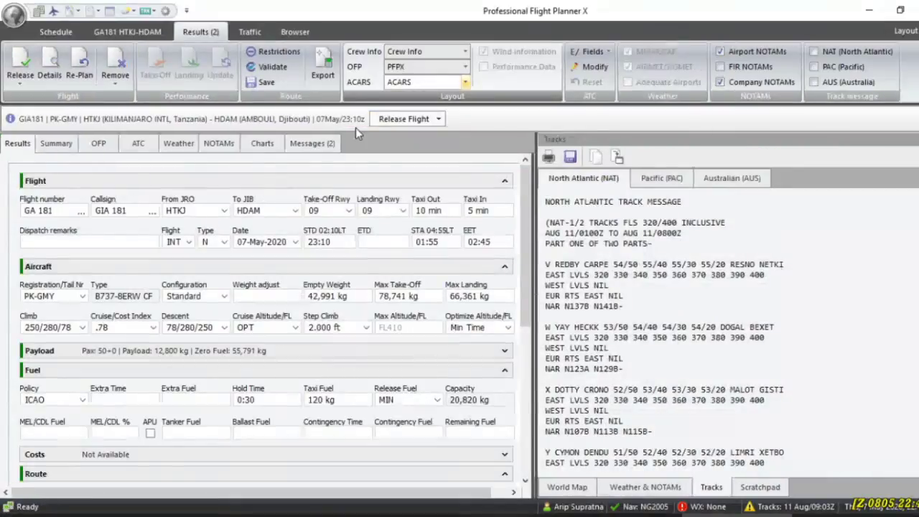
click(579, 487)
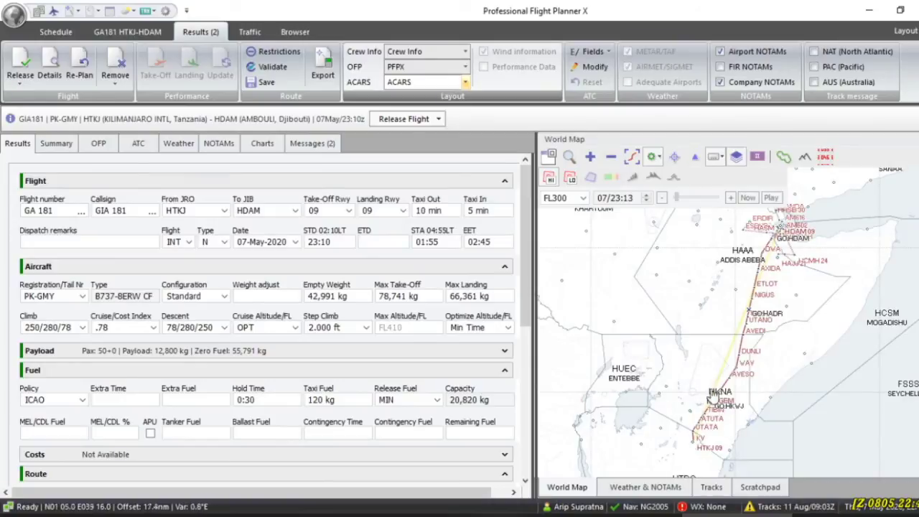
Review the computed flight's fuel and load planning summary and its operational flight plan (OFP).
click(55, 146)
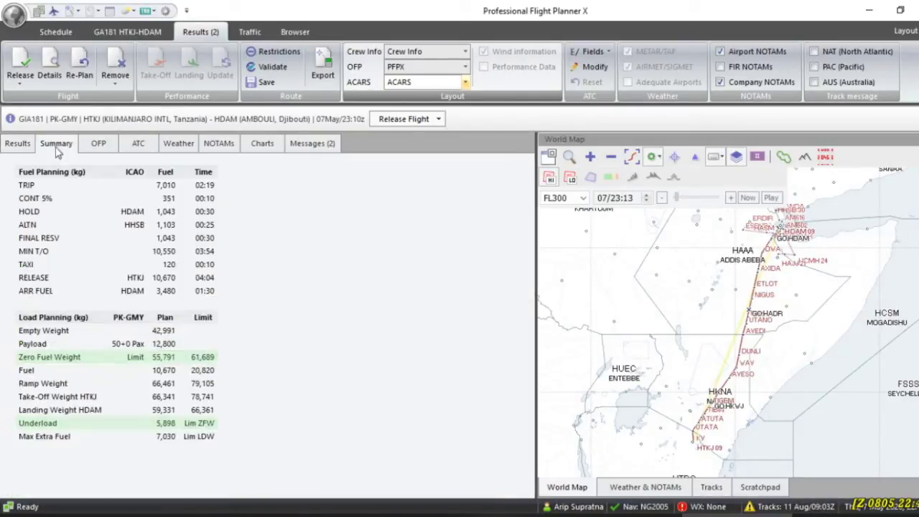
click(99, 144)
click(56, 142)
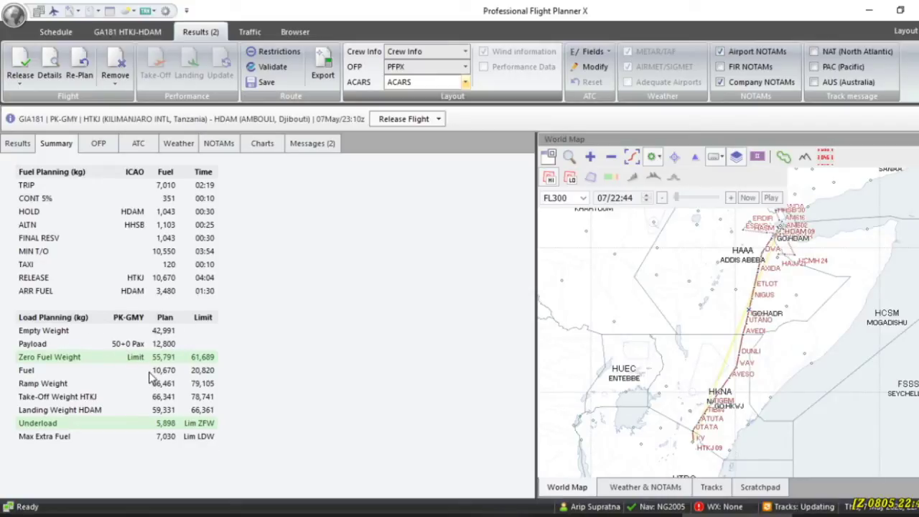
click(89, 148)
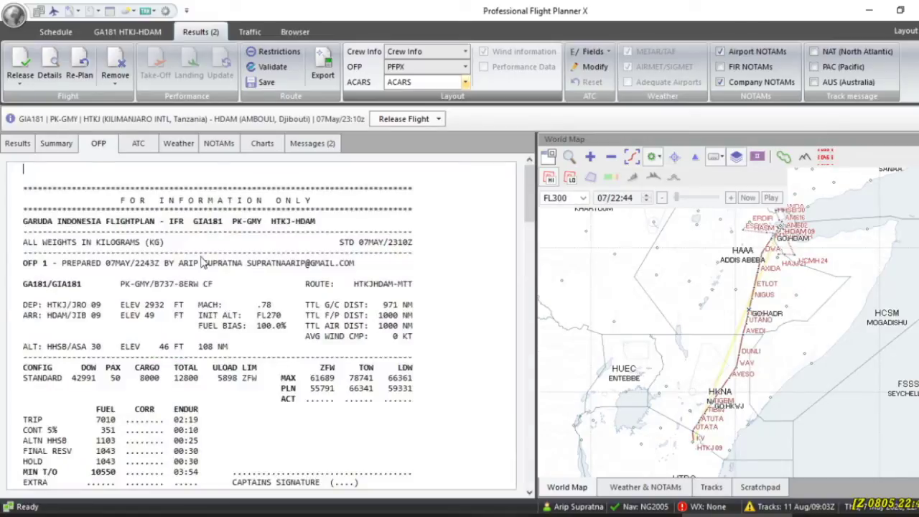
click(75, 149)
click(99, 147)
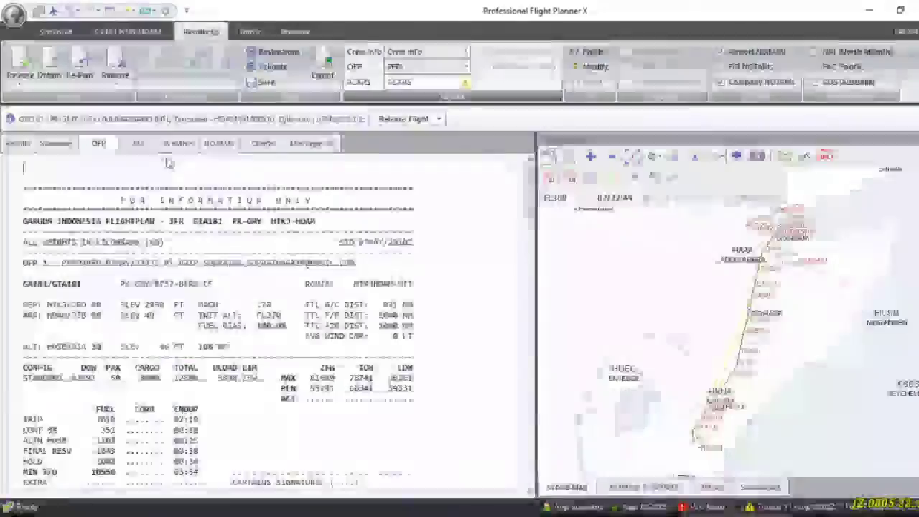
Read the computed flight's messages and inspect the route on the world map between HDAM and HTKJ, including danger area HK(D)-23.
click(311, 144)
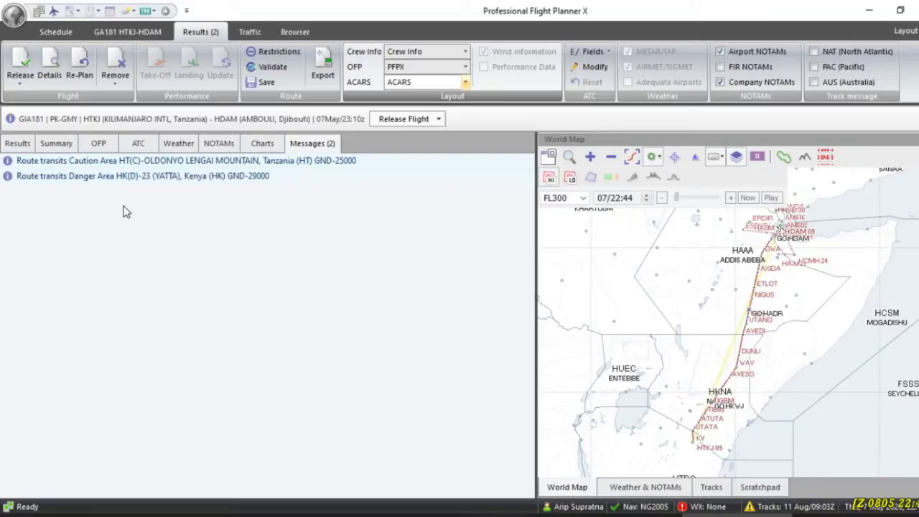
scroll(780, 327, up, 1)
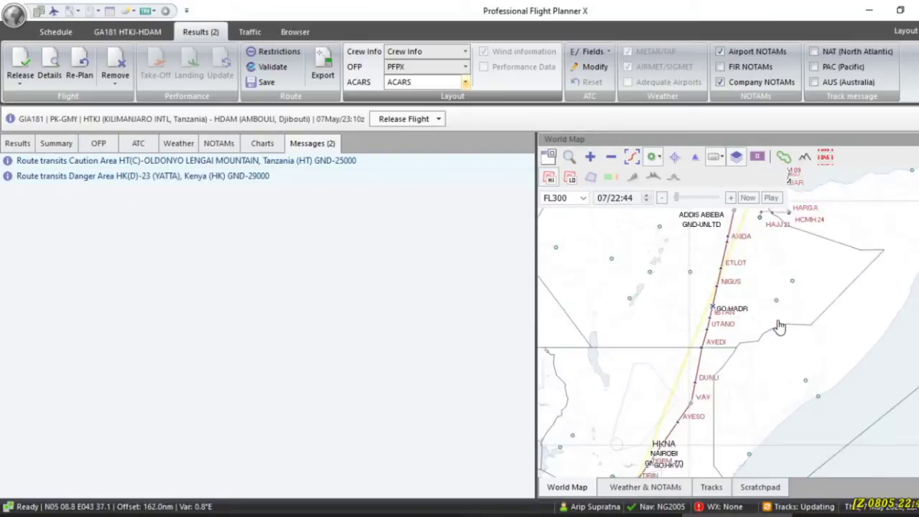
scroll(735, 328, up, 5)
drag(724, 267, 661, 405)
scroll(736, 226, down, 2)
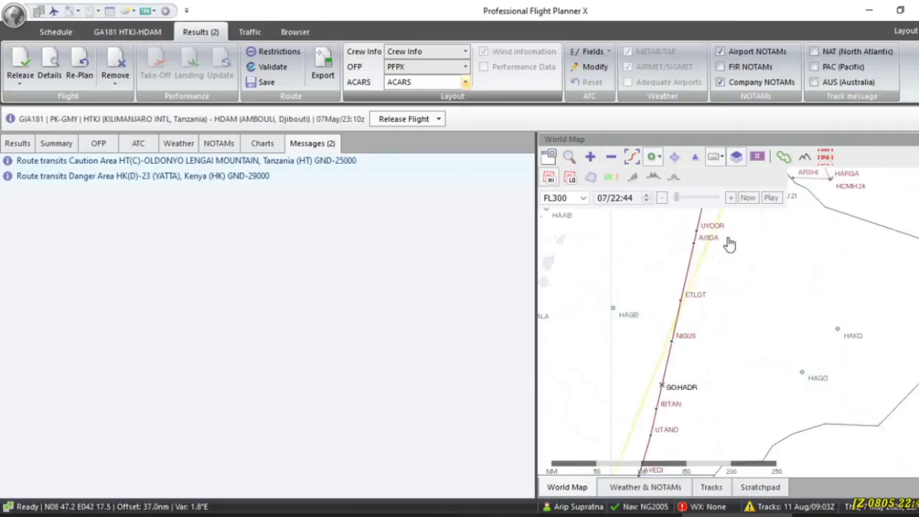
scroll(749, 297, down, 3)
scroll(754, 301, up, 4)
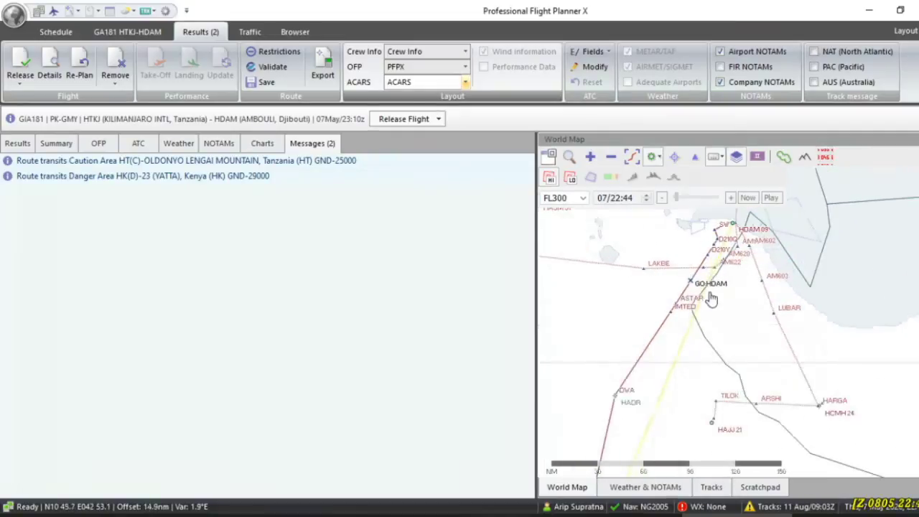
drag(665, 370, 778, 250)
drag(716, 437, 722, 334)
scroll(724, 335, down, 3)
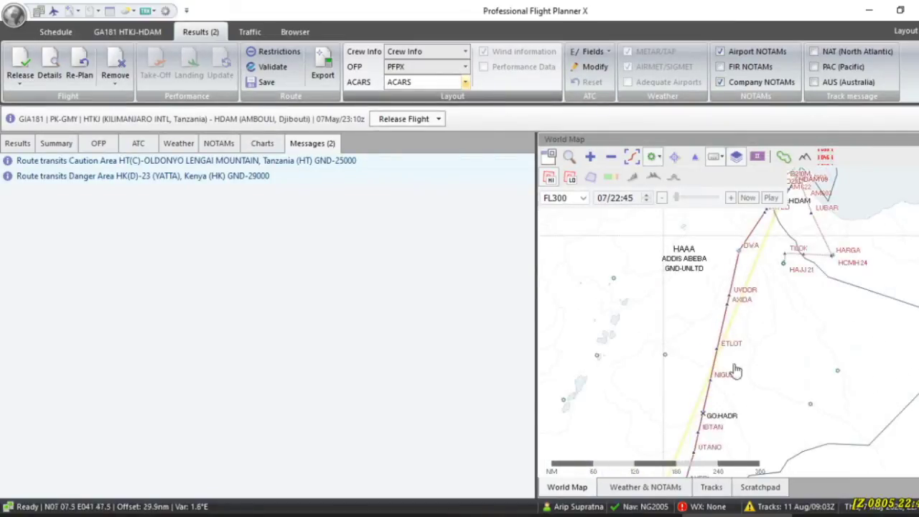
drag(712, 437, 748, 277)
drag(750, 401, 783, 227)
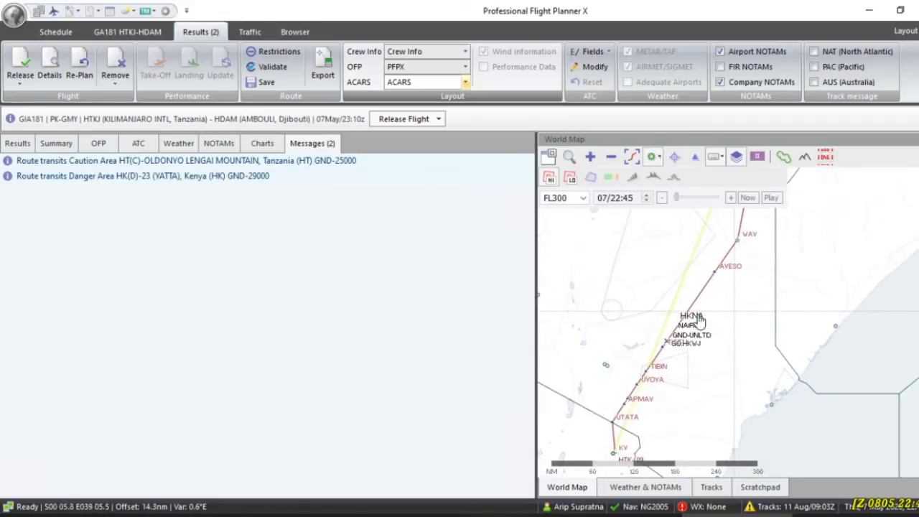
scroll(711, 323, up, 1)
scroll(726, 321, up, 1)
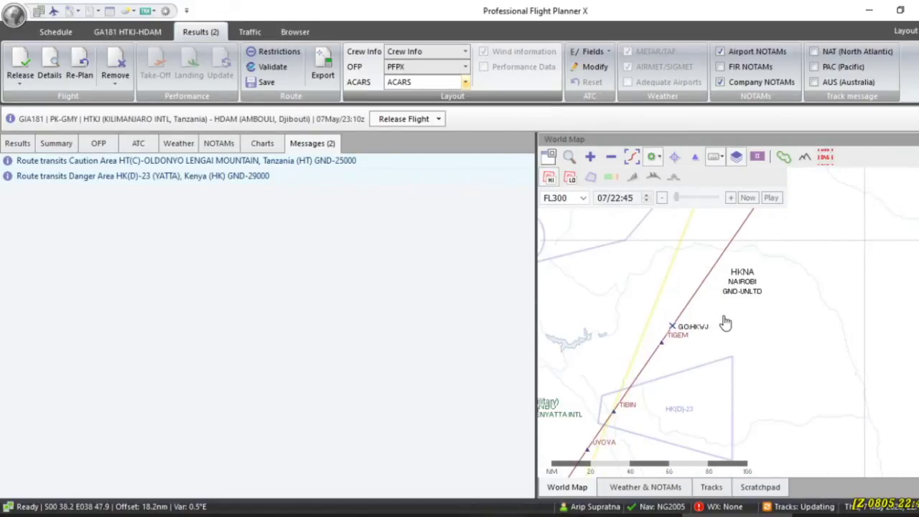
scroll(694, 332, down, 1)
scroll(786, 277, down, 1)
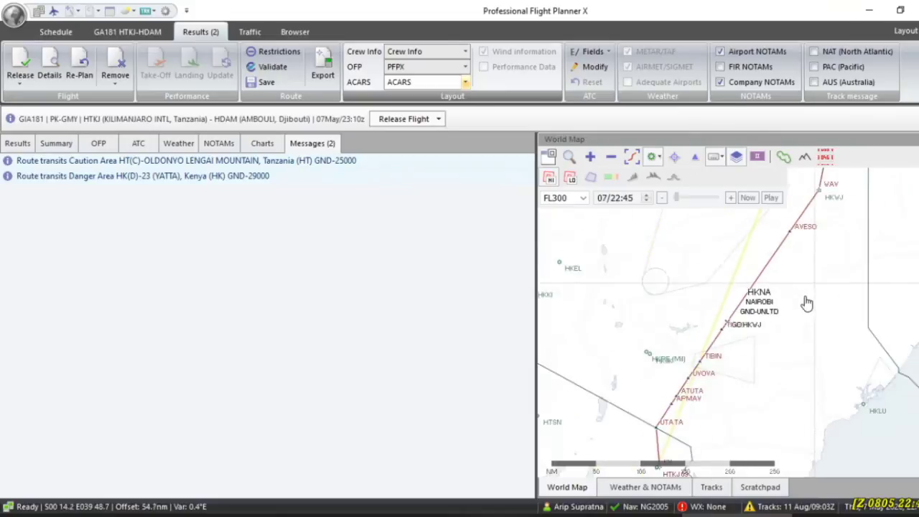
scroll(807, 303, down, 1)
scroll(817, 318, down, 1)
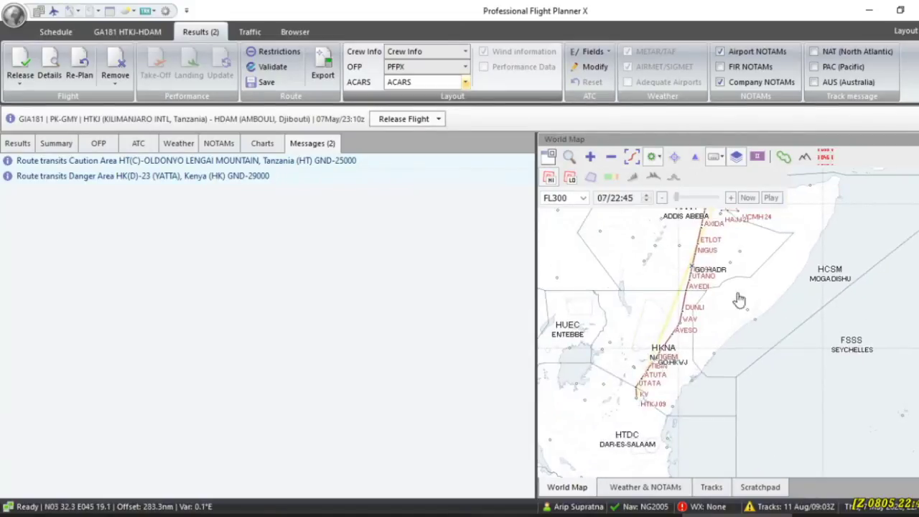
Open the flight's OFP and examine its title line with the flight rules, flight number, aircraft registration and route.
click(98, 143)
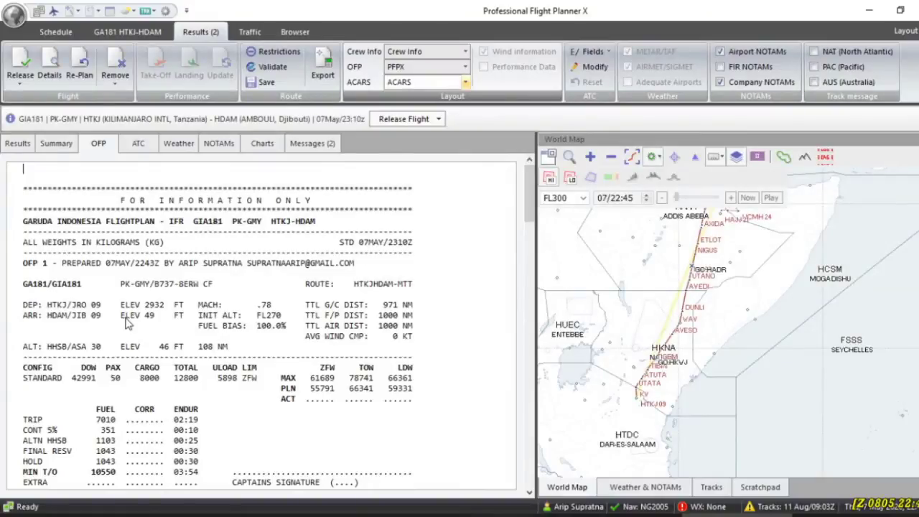
scroll(125, 318, down, 8)
drag(528, 237, 524, 183)
scroll(194, 330, down, 2)
scroll(194, 330, up, 1)
scroll(194, 330, up, 2)
drag(32, 231, 196, 225)
drag(167, 227, 307, 222)
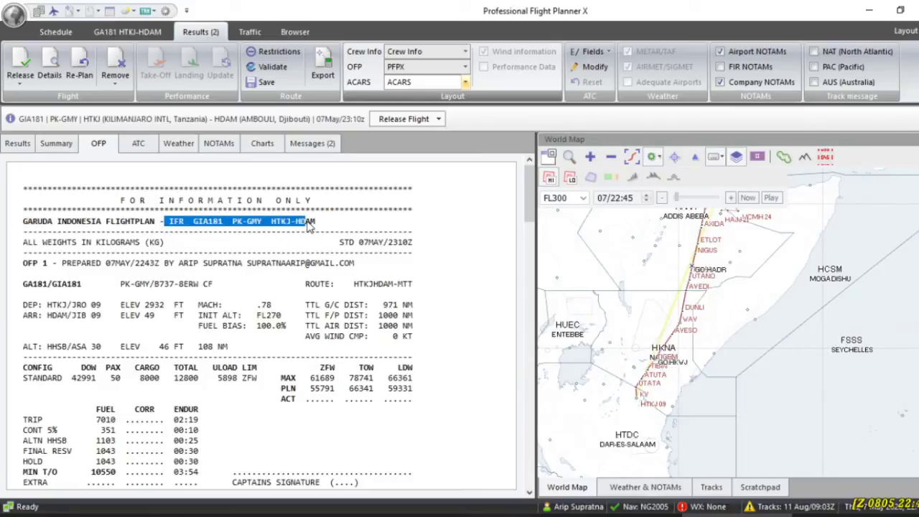
drag(239, 221, 259, 225)
click(250, 225)
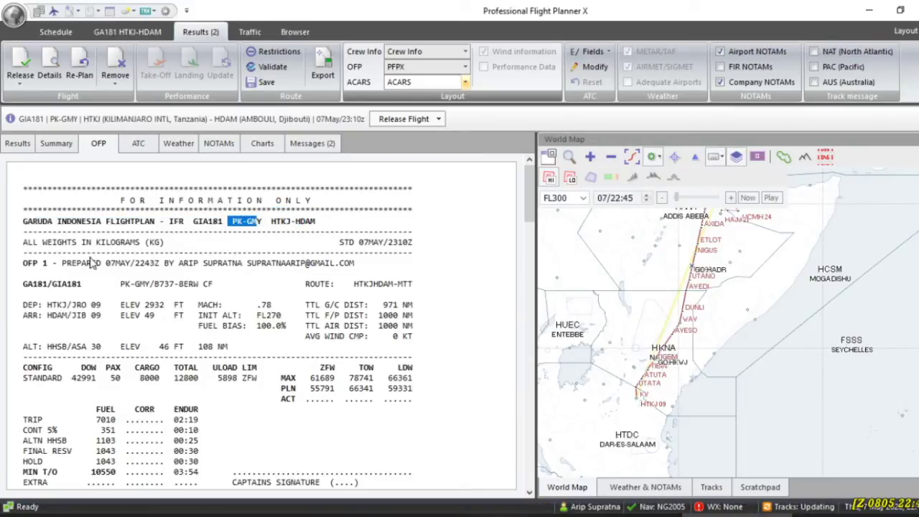
Read the OFP's weight unit, scheduled departure time, and preparation line with its date and preparer details.
drag(66, 251, 16, 243)
click(327, 251)
drag(340, 252, 411, 244)
click(411, 246)
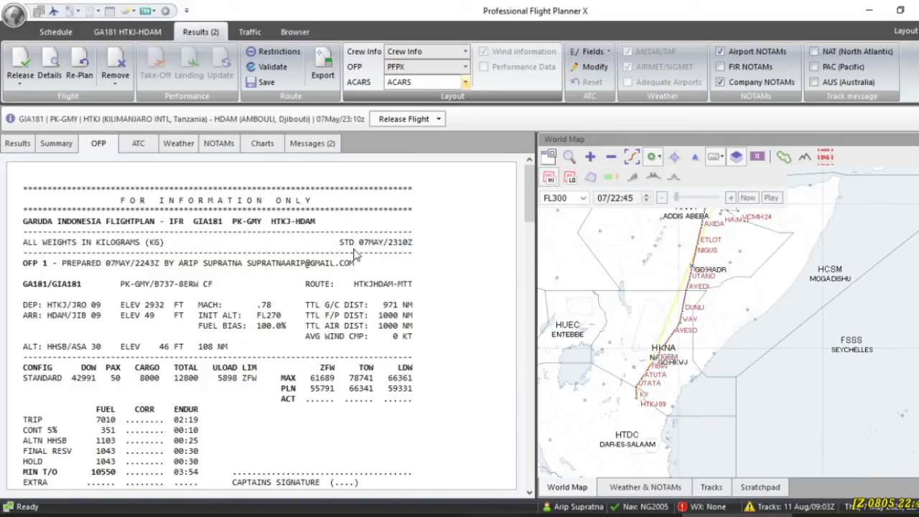
drag(76, 261, 220, 262)
click(221, 263)
drag(160, 263, 310, 266)
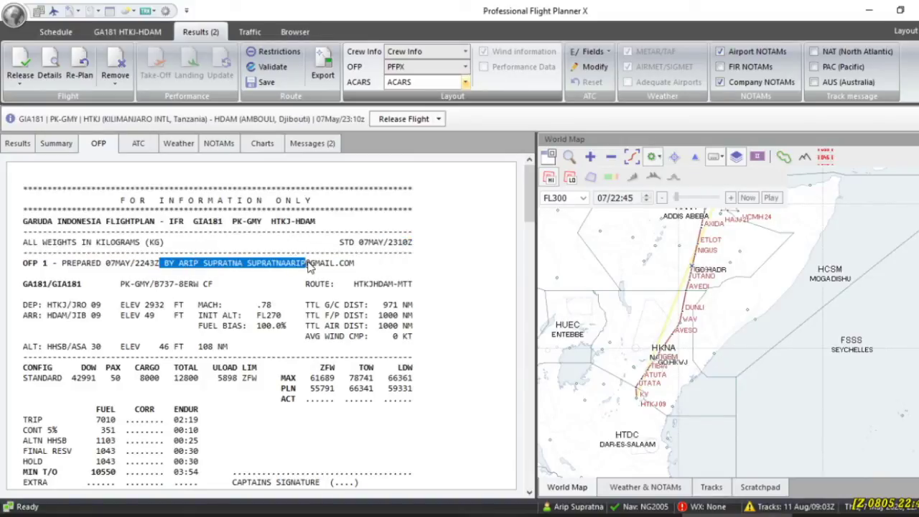
click(344, 264)
scroll(165, 252, down, 1)
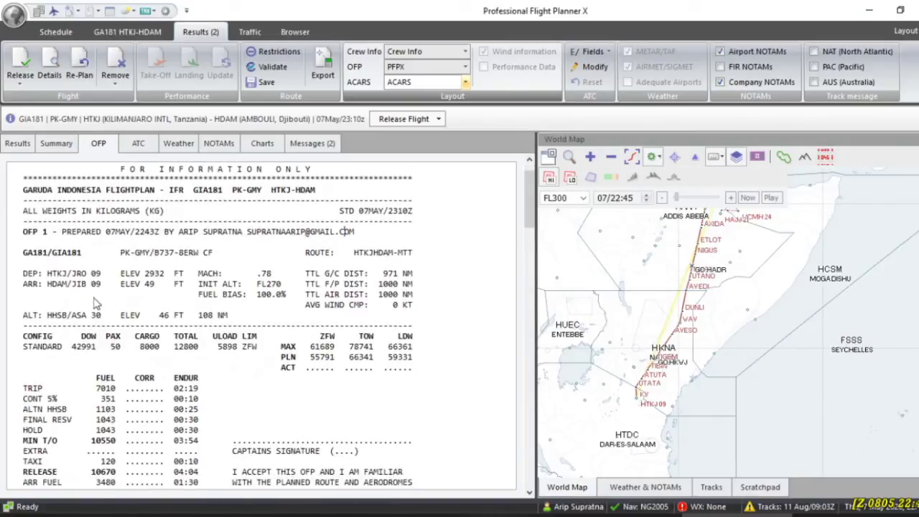
Check the OFP's departure and arrival airports and runways, field elevation, Mach number and initial altitude.
drag(23, 274, 110, 276)
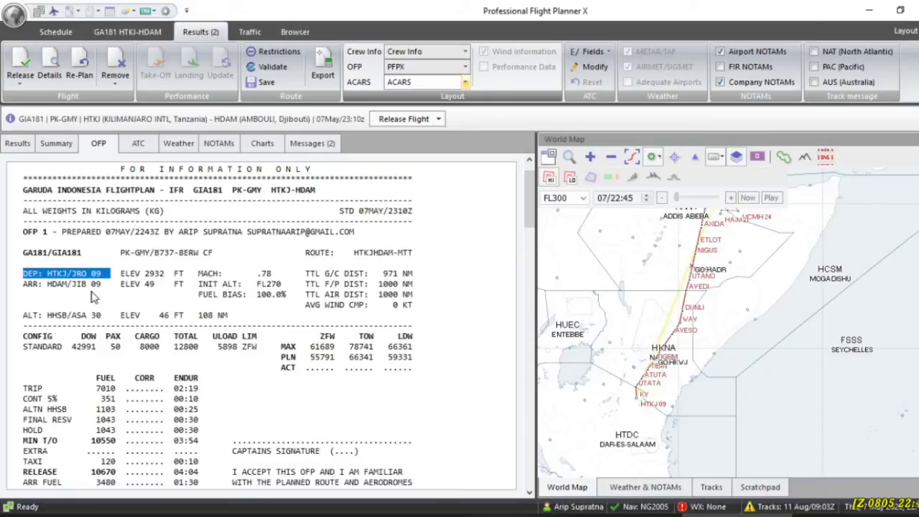
drag(23, 285, 102, 291)
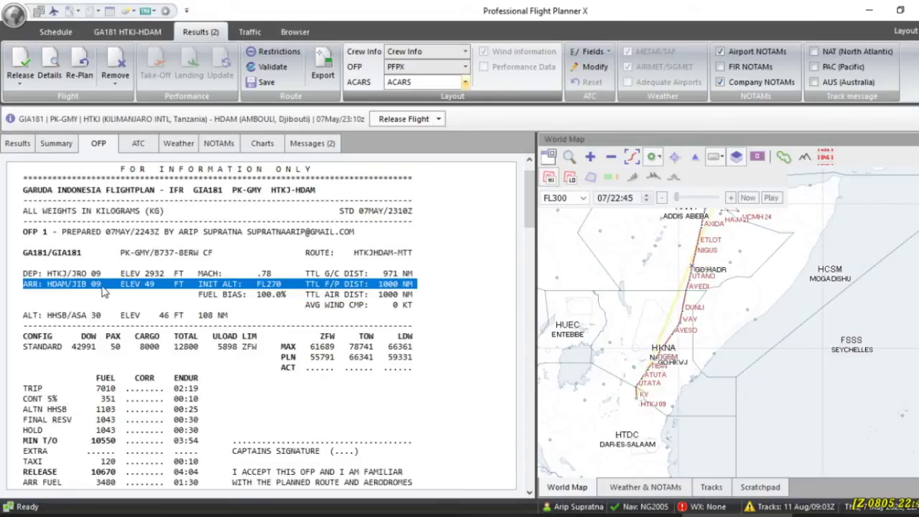
click(101, 284)
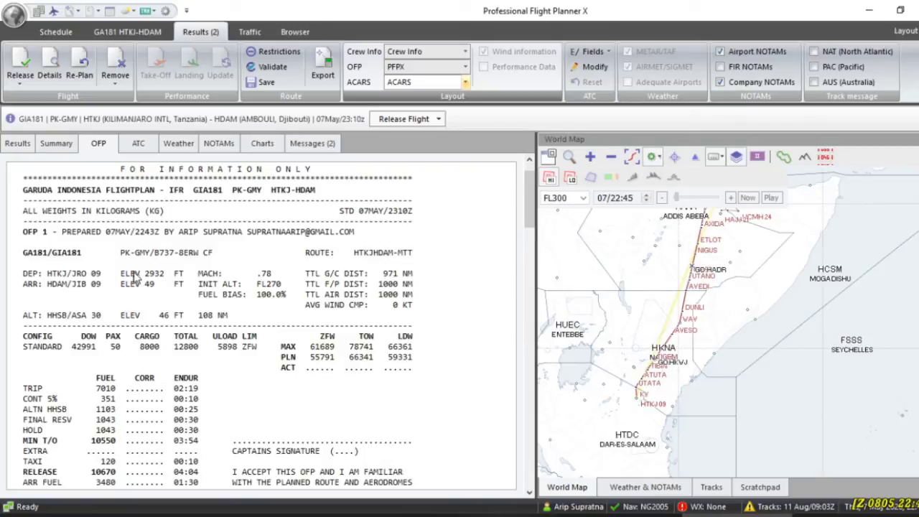
drag(115, 275, 169, 280)
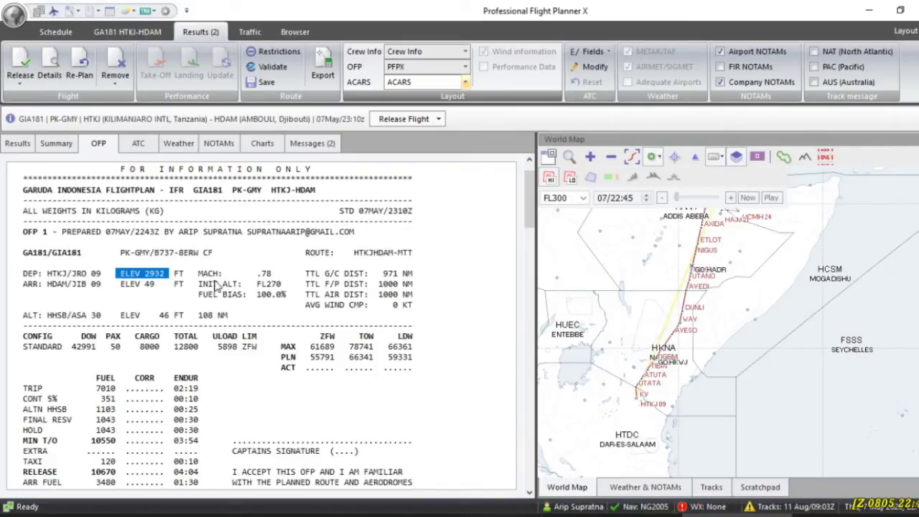
drag(199, 273, 277, 273)
click(275, 279)
drag(199, 285, 284, 286)
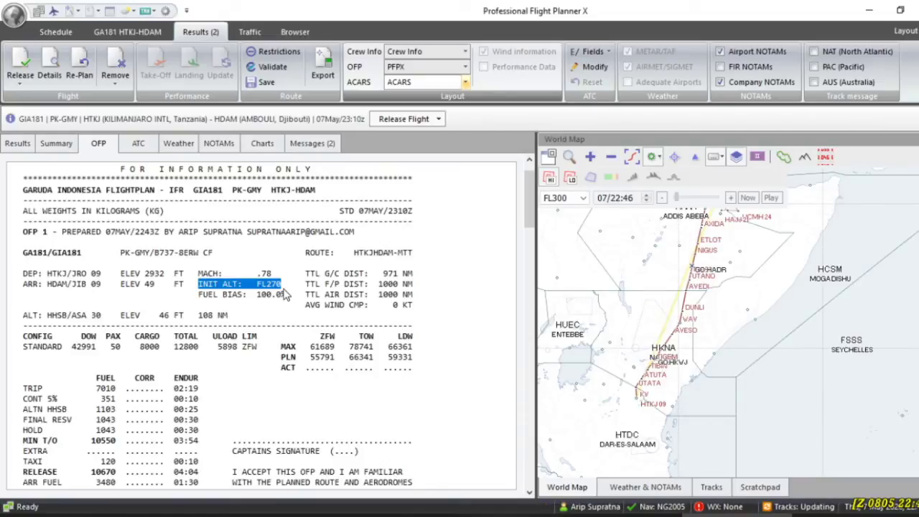
Examine the OFP's load configuration, including passengers, cargo and total payload, and compare the maximum and planned weights.
scroll(287, 290, down, 1)
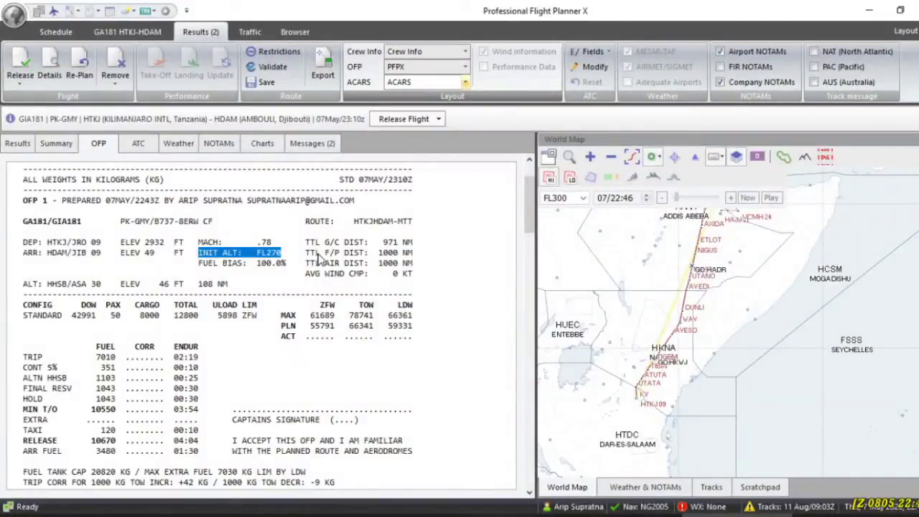
scroll(252, 356, down, 1)
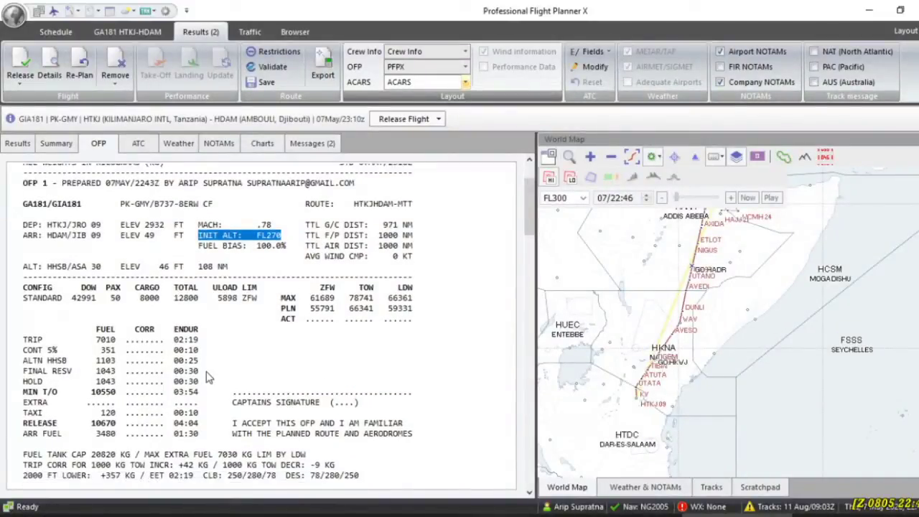
scroll(414, 230, down, 1)
scroll(415, 230, down, 1)
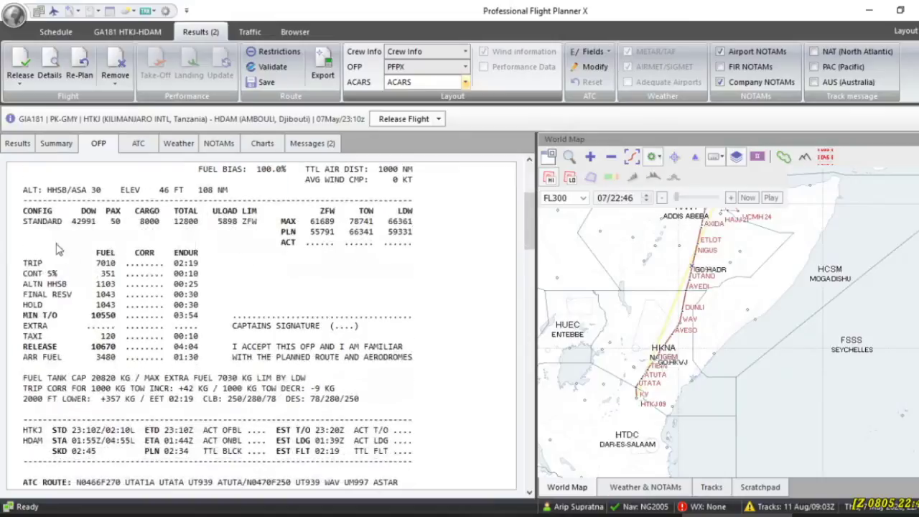
mouse_move(123, 222)
mouse_down()
mouse_move(144, 236)
mouse_move(114, 223)
mouse_up()
drag(170, 222, 197, 225)
click(192, 227)
drag(281, 221, 359, 231)
click(310, 233)
click(356, 231)
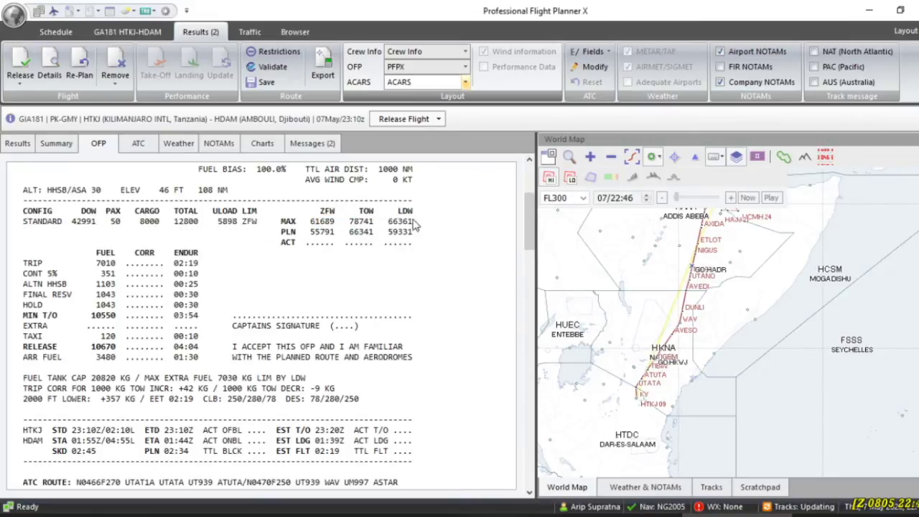
Review the OFP's fuel table from trip to minimum takeoff fuel, plus the fuel tank capacity and trip correction notes.
scroll(357, 229, down, 3)
scroll(354, 215, up, 1)
drag(27, 202, 204, 203)
click(204, 202)
click(65, 146)
click(98, 147)
drag(57, 243, 149, 243)
click(98, 254)
drag(33, 254, 189, 255)
click(188, 255)
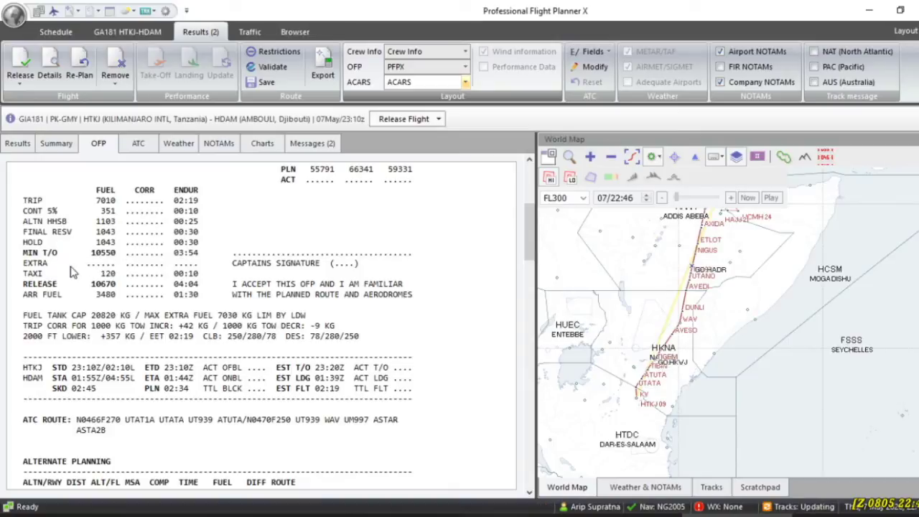
scroll(41, 287, down, 2)
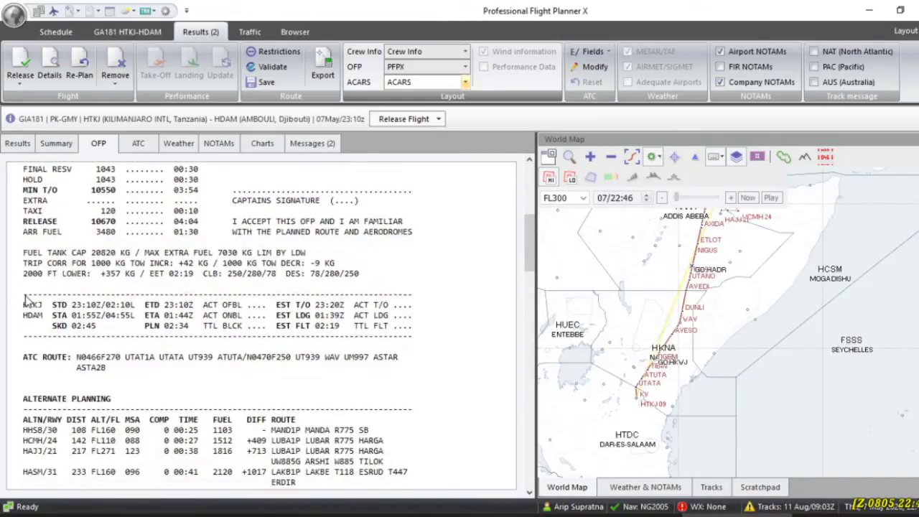
drag(23, 251, 368, 274)
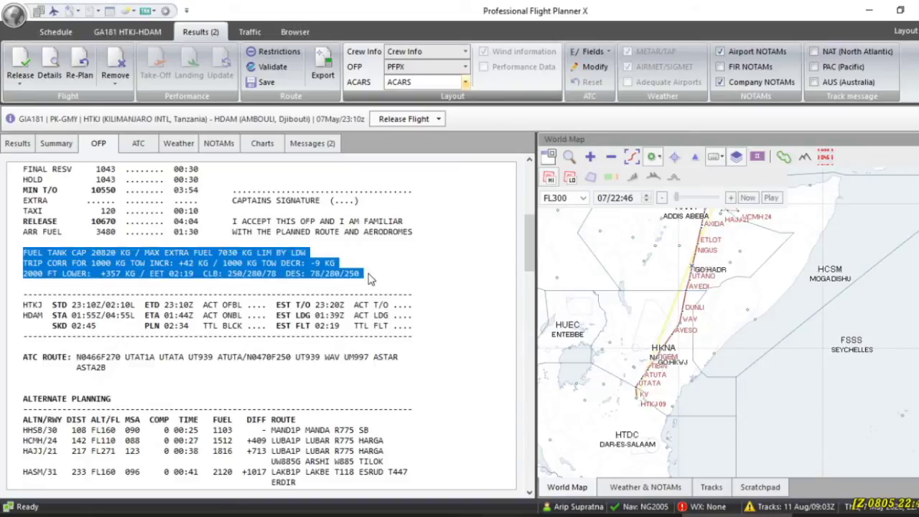
click(222, 276)
Compare the scheduled and estimated departure and arrival times and the planned block time for HTKJ and HDAM.
scroll(119, 309, down, 2)
drag(53, 242, 100, 264)
click(65, 244)
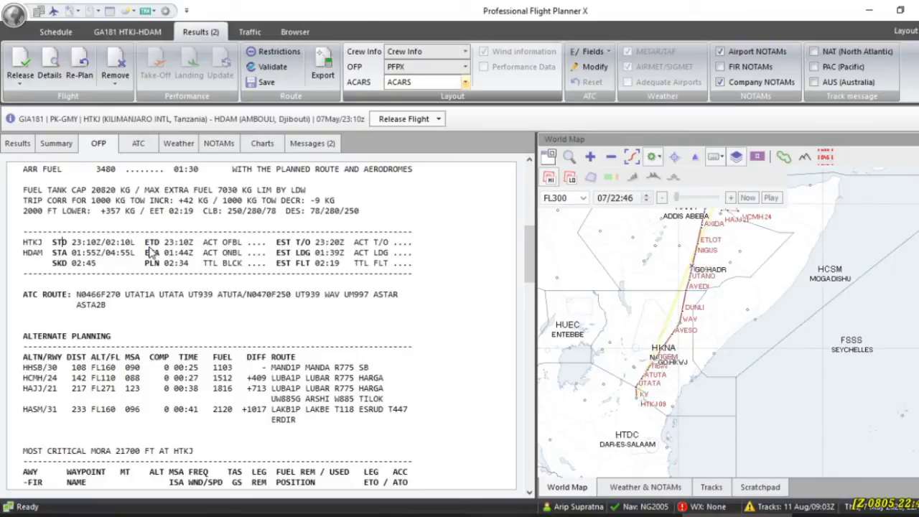
mouse_move(107, 254)
mouse_down()
mouse_move(148, 261)
mouse_move(102, 255)
mouse_up()
click(92, 255)
drag(162, 253, 195, 253)
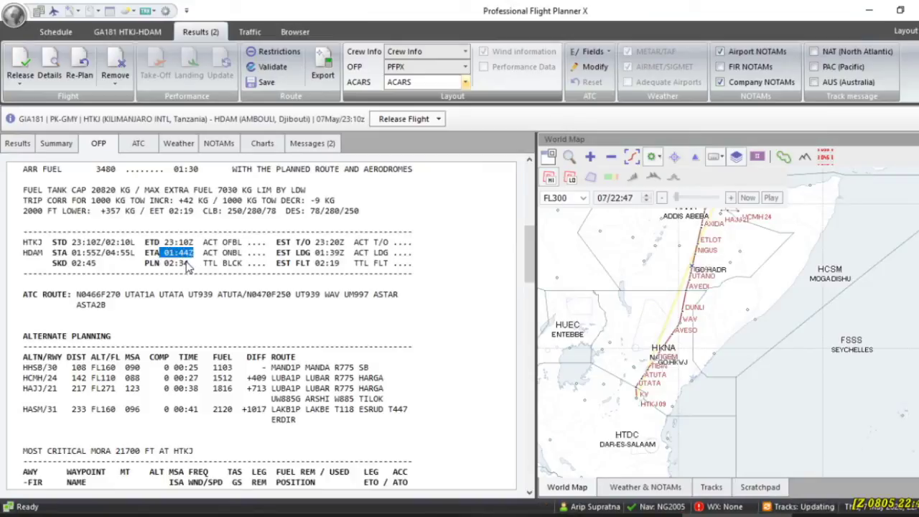
click(190, 246)
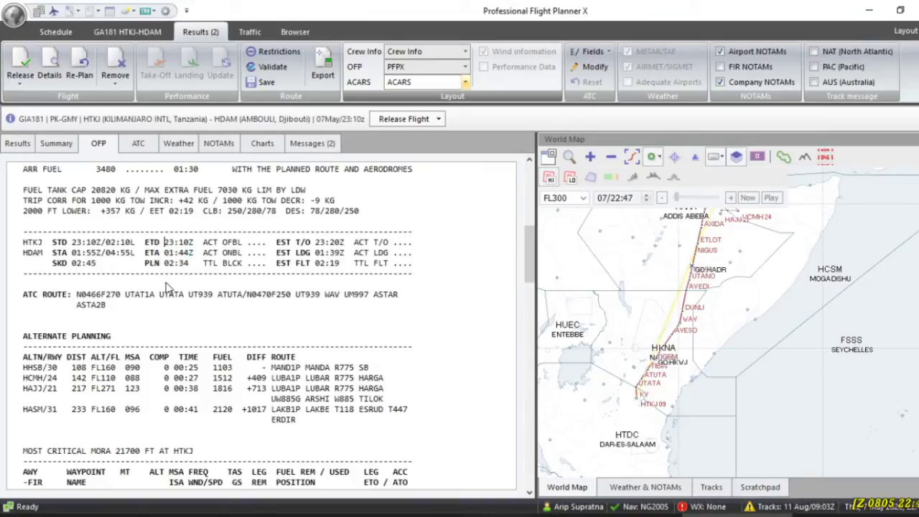
drag(189, 264, 166, 269)
click(166, 271)
Examine the OFP's captain's signature block and the blank fields for actual off-block, on-block, takeoff, landing and total times.
scroll(288, 283, down, 2)
scroll(203, 303, up, 5)
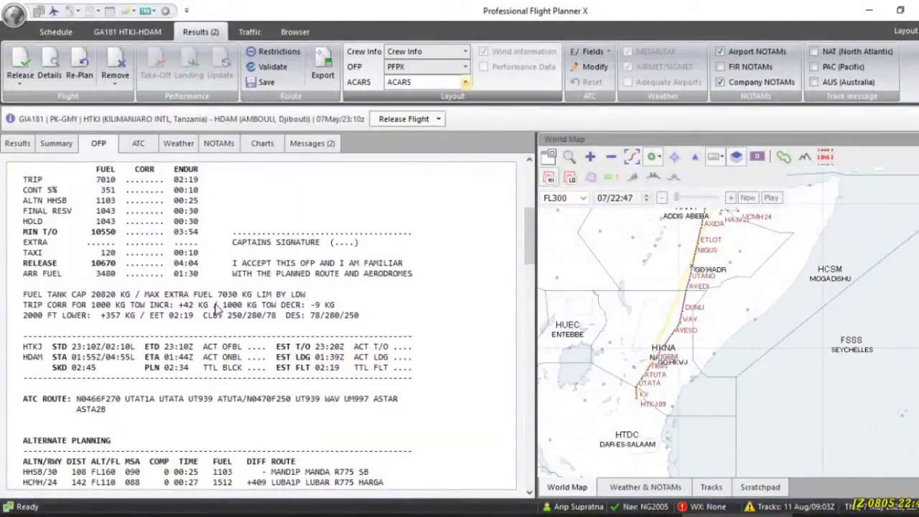
drag(272, 224, 422, 244)
click(327, 248)
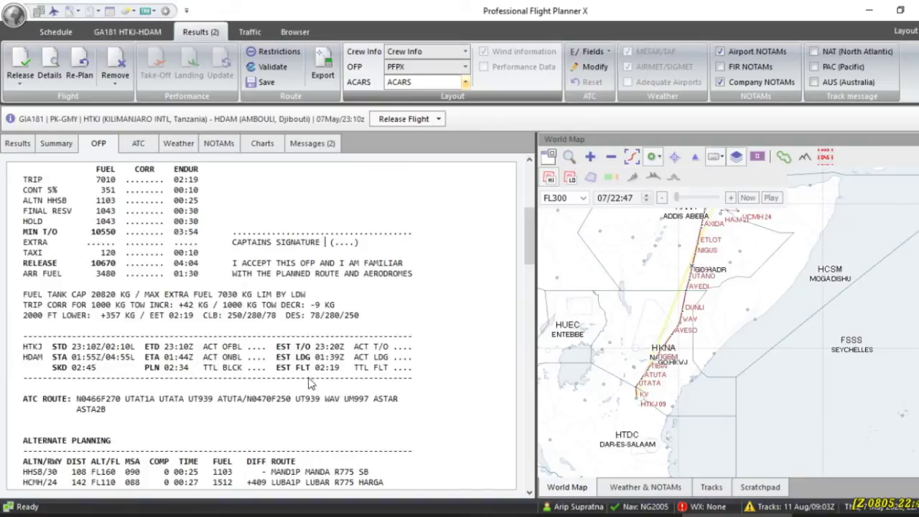
drag(204, 347, 266, 352)
drag(204, 356, 268, 357)
drag(205, 368, 266, 379)
click(263, 376)
drag(355, 348, 411, 360)
drag(355, 368, 413, 372)
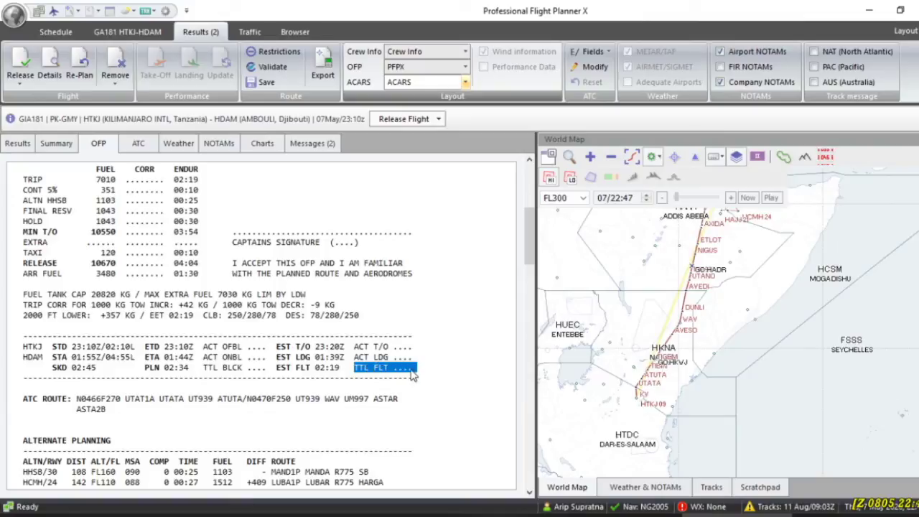
click(384, 382)
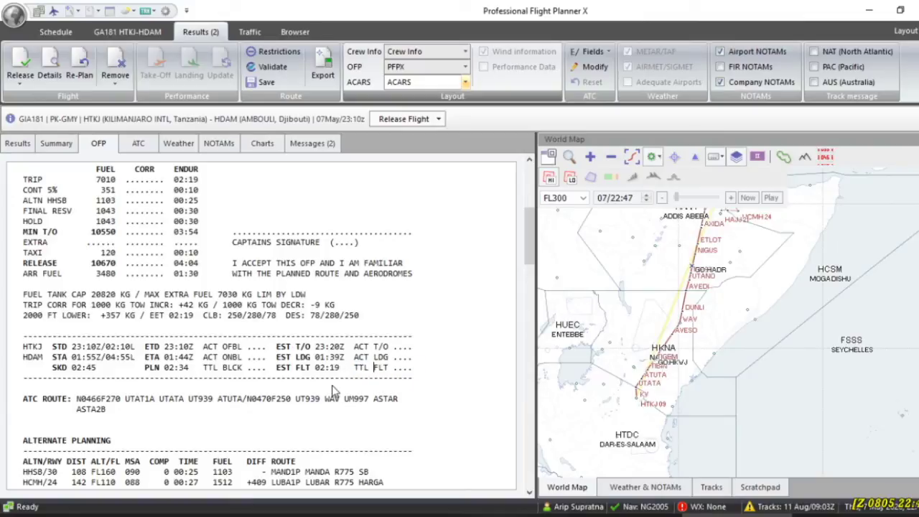
Review the OFP's alternate planning table and the most critical MORA line for the route.
scroll(332, 385, down, 3)
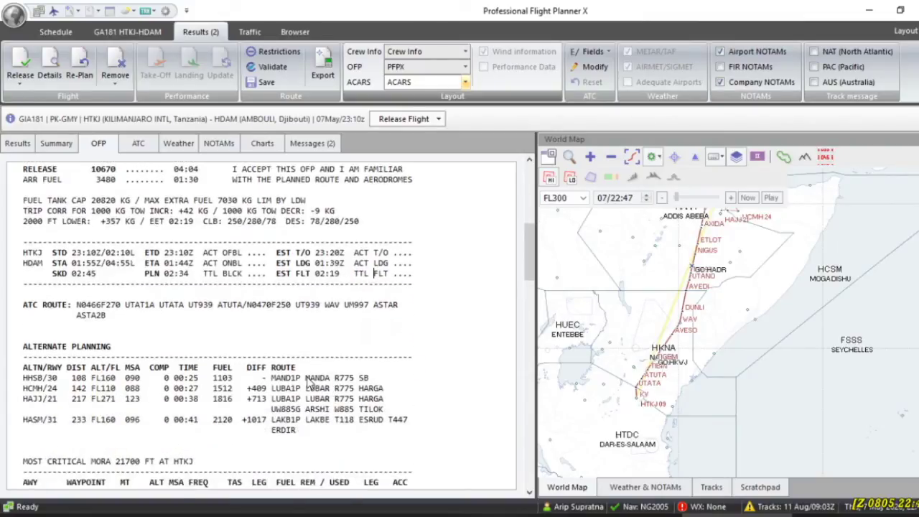
scroll(309, 381, down, 1)
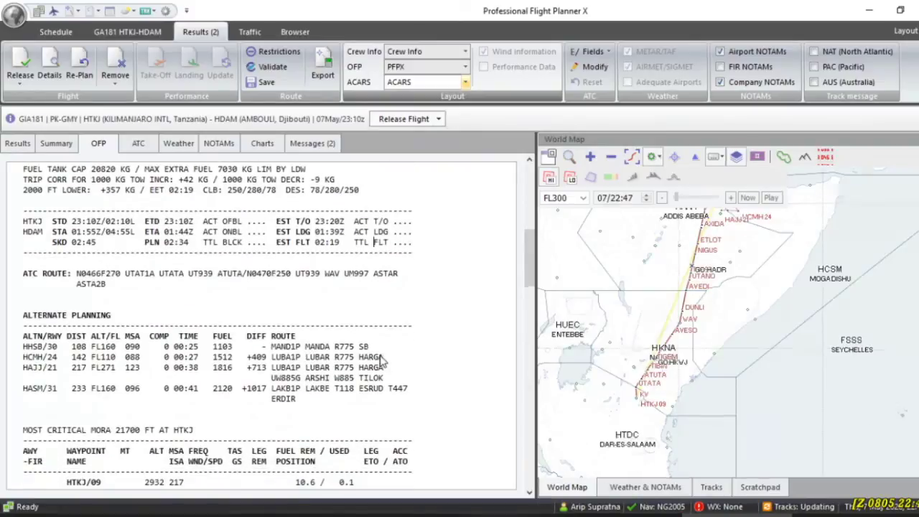
scroll(382, 363, down, 1)
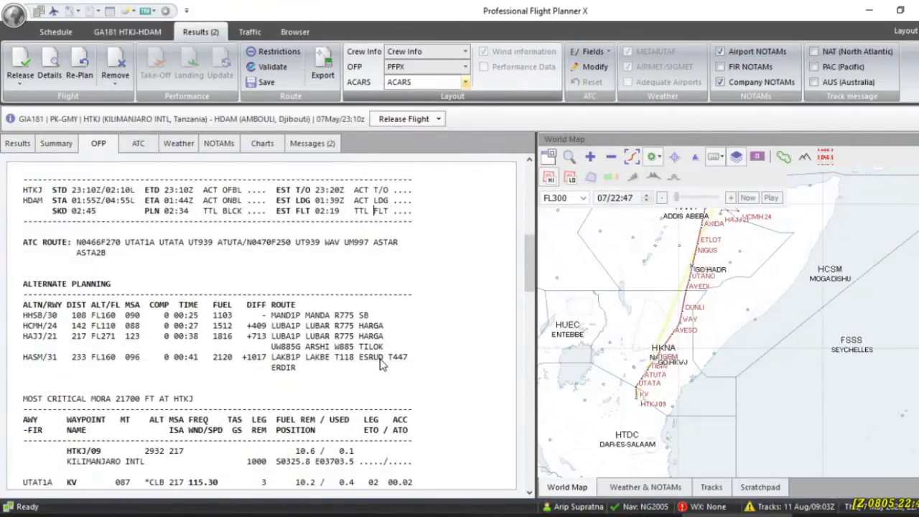
drag(90, 304, 324, 335)
click(135, 326)
scroll(134, 330, down, 3)
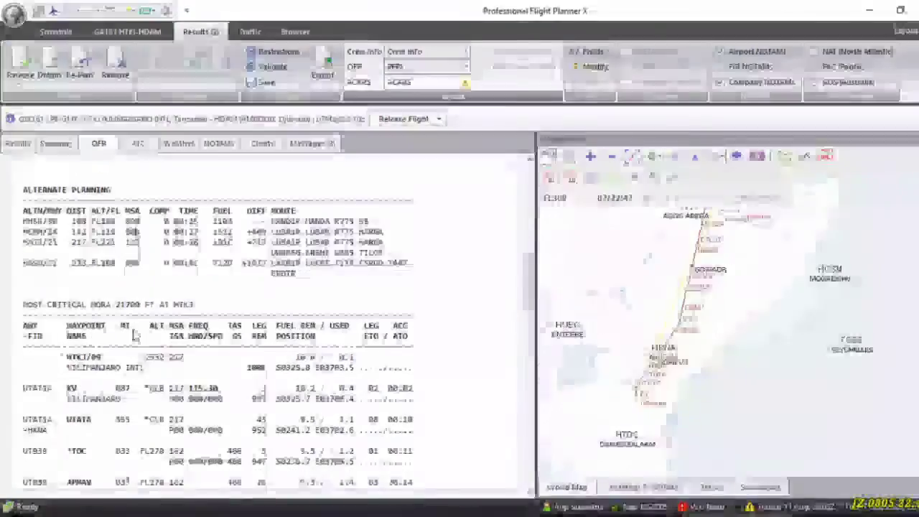
click(17, 306)
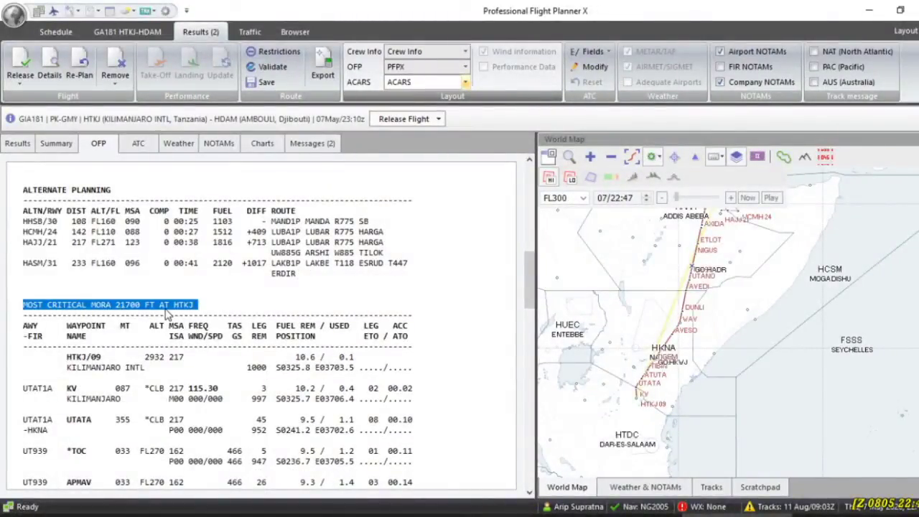
click(166, 314)
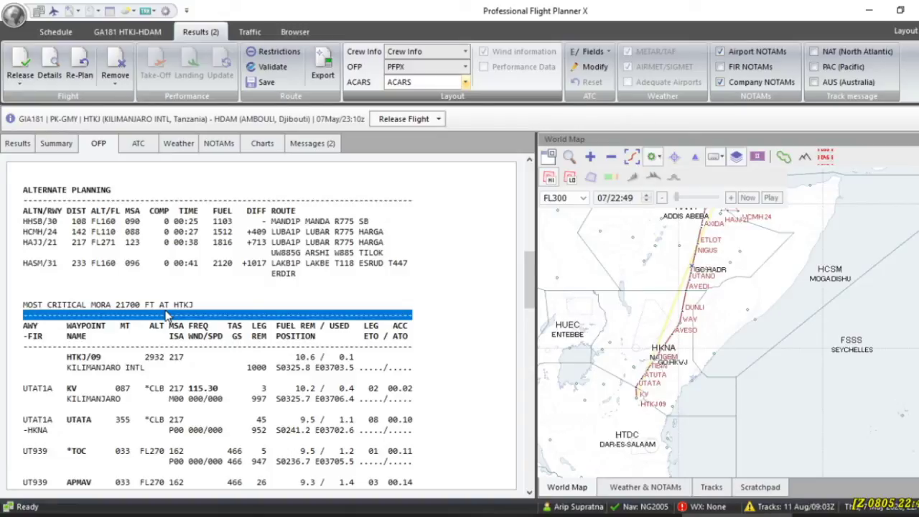
triple_click(165, 316)
Review the OFP navigation log's columns and first waypoint rows, from HTKJ and KV through TOC to ATUTA.
scroll(166, 316, down, 3)
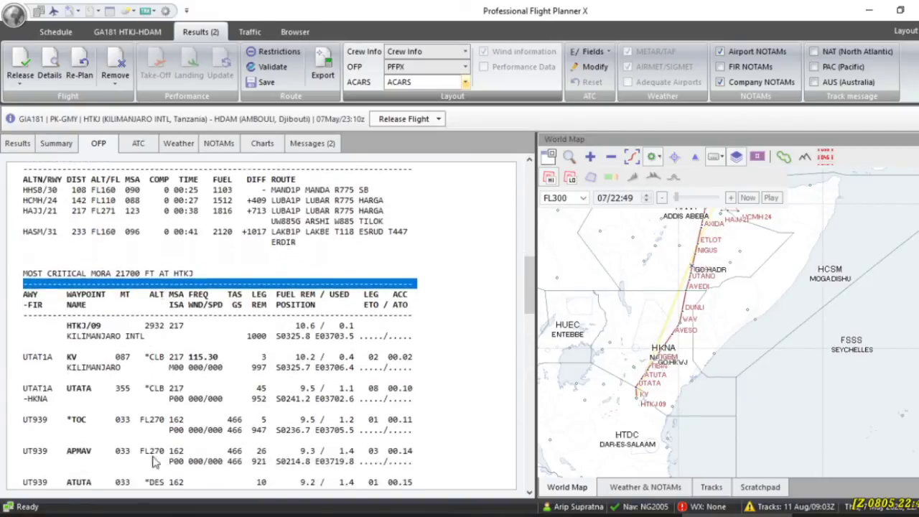
drag(29, 304, 298, 463)
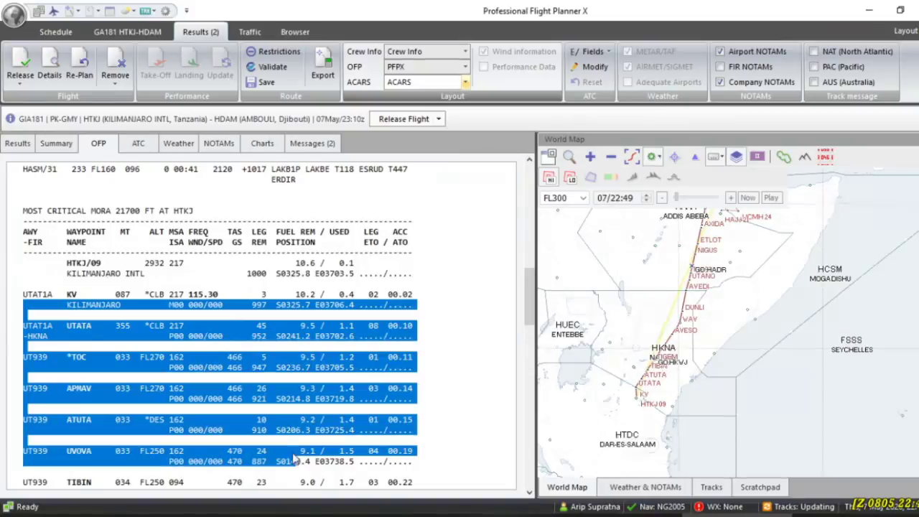
click(273, 431)
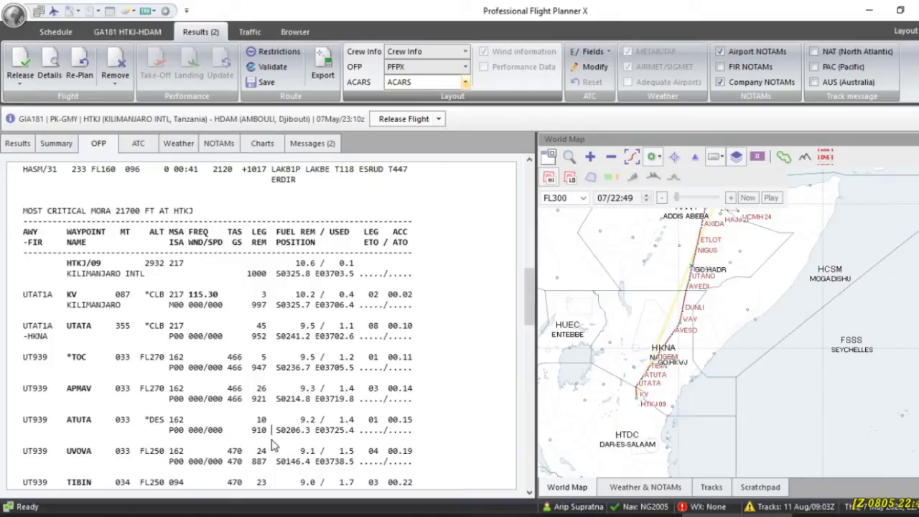
scroll(245, 366, down, 6)
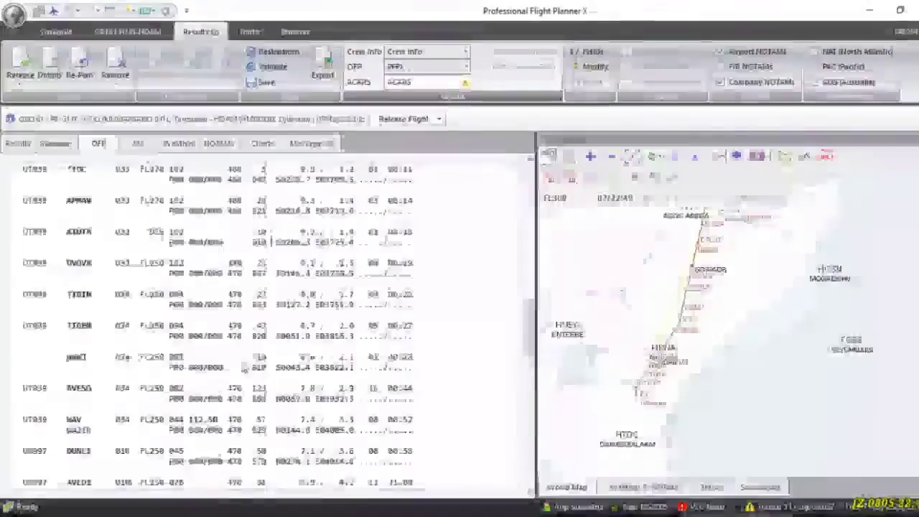
scroll(242, 367, up, 3)
drag(26, 210, 338, 352)
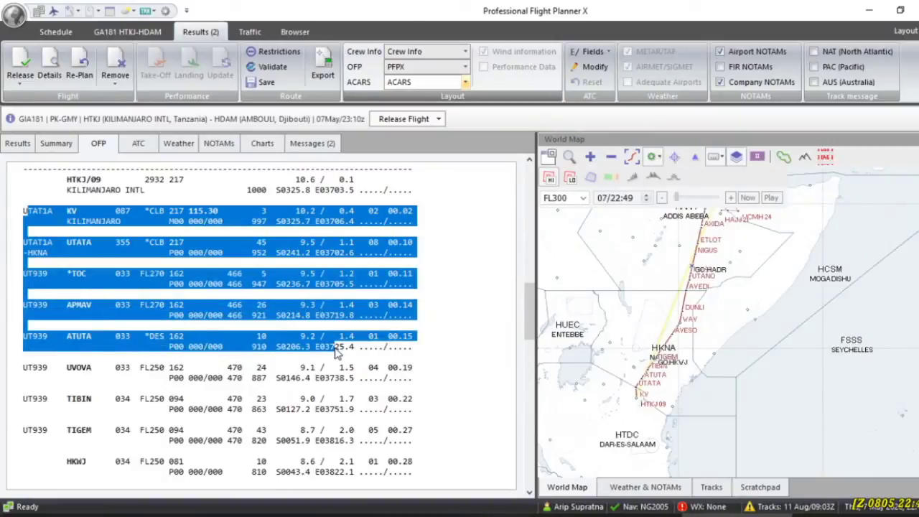
click(168, 273)
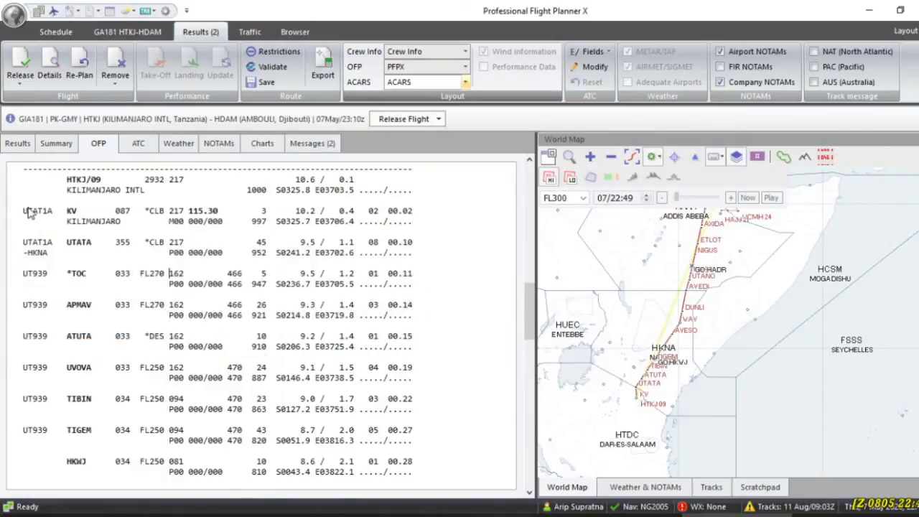
Read the rest of the OFP navigation log through to HDAM, the wind information section and the end of the flight plan.
drag(25, 202, 25, 200)
scroll(448, 358, down, 7)
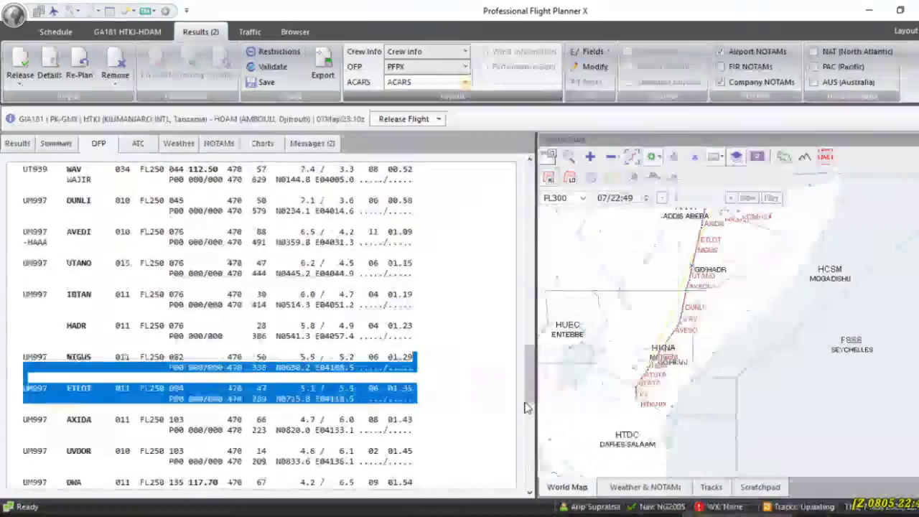
scroll(309, 319, up, 5)
scroll(307, 320, up, 6)
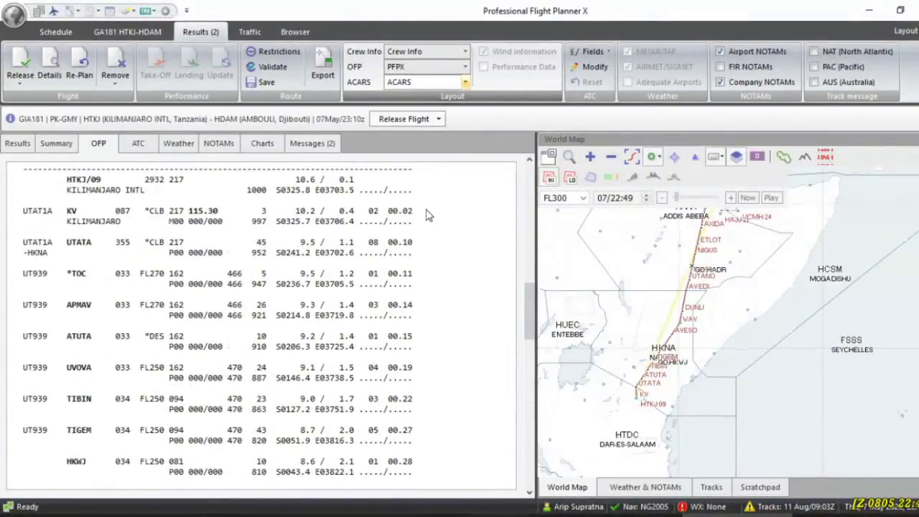
scroll(236, 323, down, 1)
scroll(227, 424, up, 2)
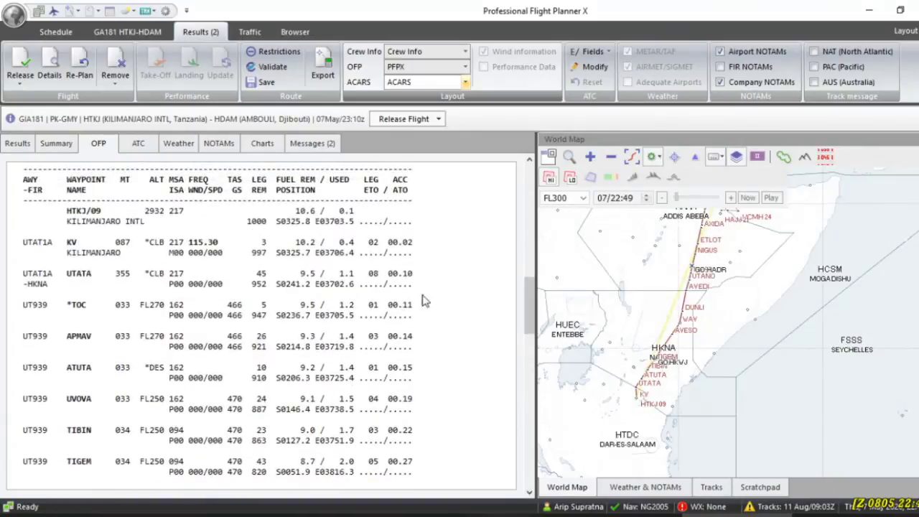
scroll(441, 228, down, 2)
drag(529, 309, 529, 460)
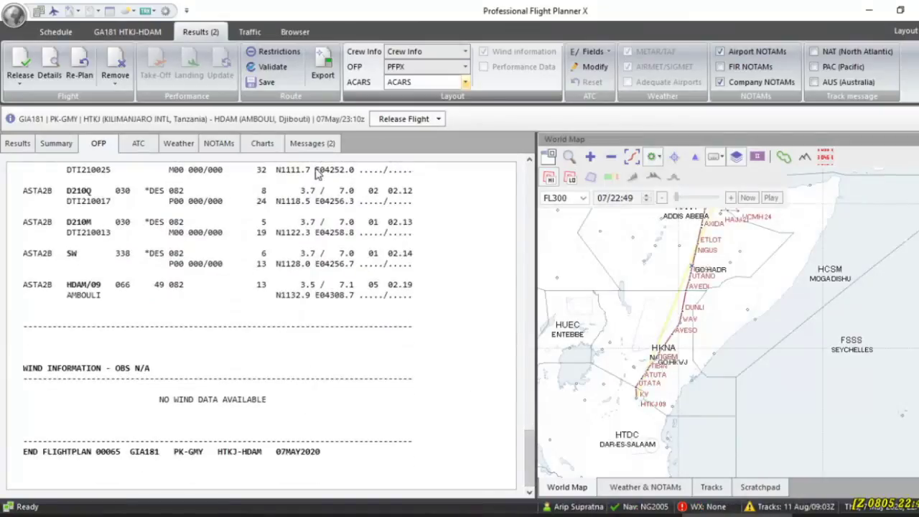
Look through the flight's messages, NOTAMs, weather and charts, viewing the Wind FL210 chart and the vertical profile.
click(312, 148)
click(276, 147)
click(218, 149)
click(190, 149)
click(257, 148)
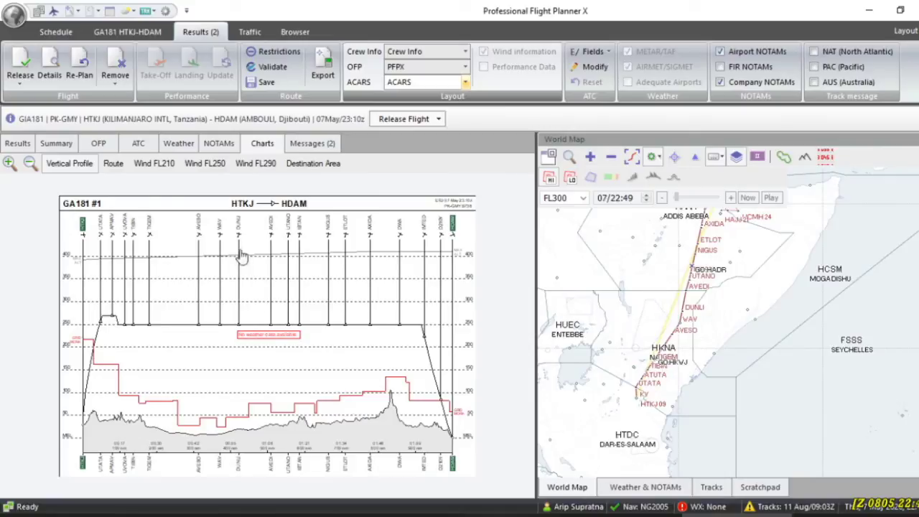
click(155, 163)
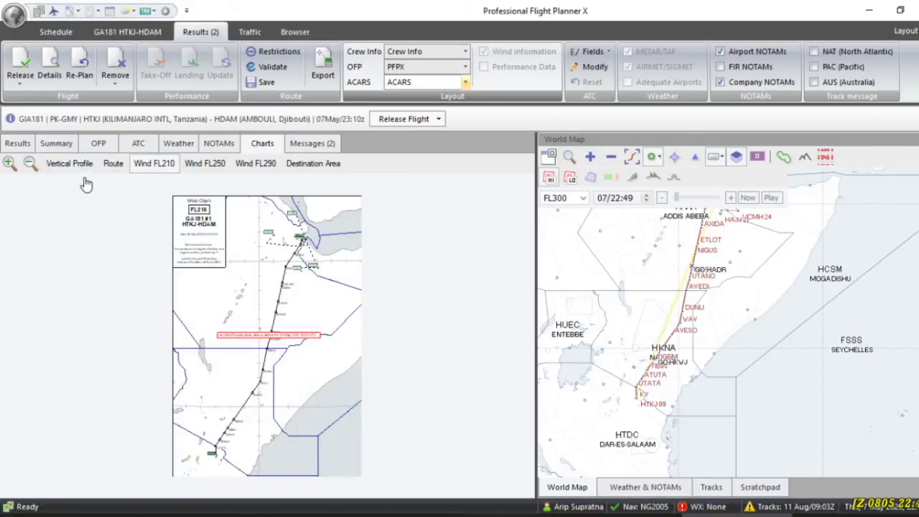
click(71, 164)
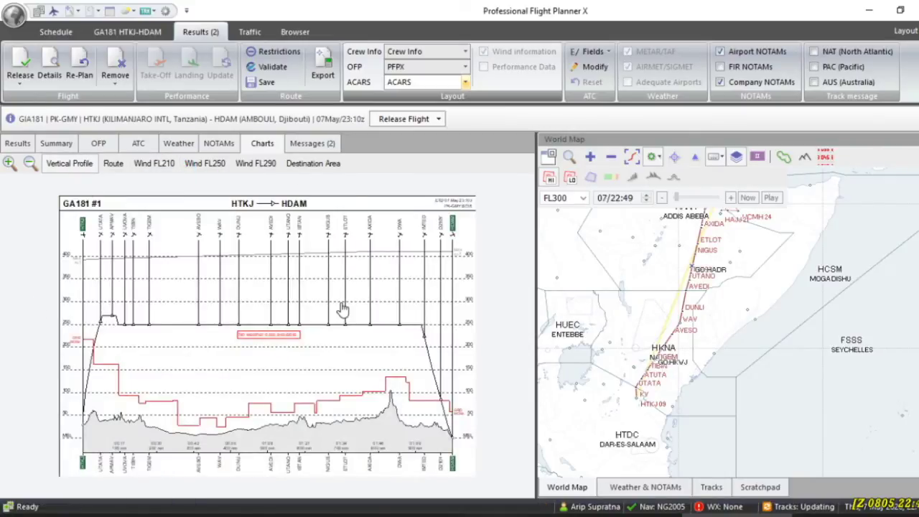
Examine the vertical profile up close from the climb out of HTKJ to the descent into HDAM.
scroll(343, 309, up, 4)
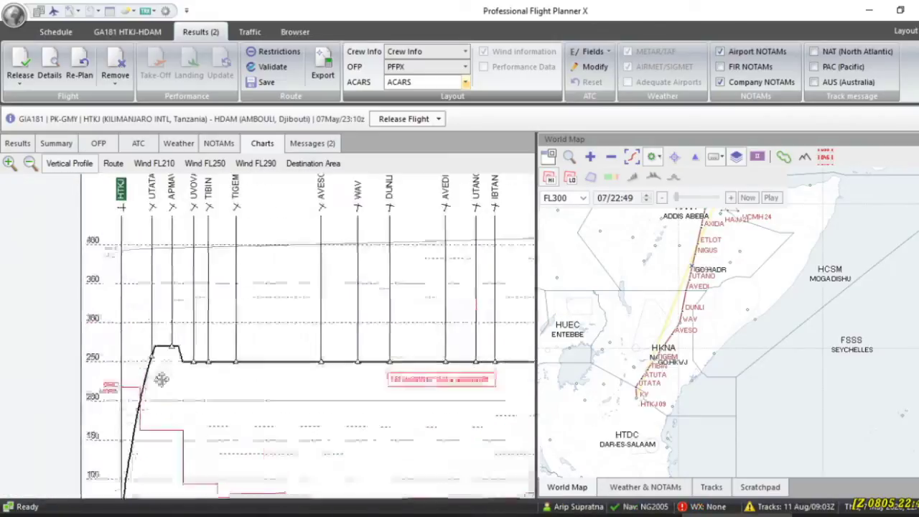
drag(170, 367, 186, 216)
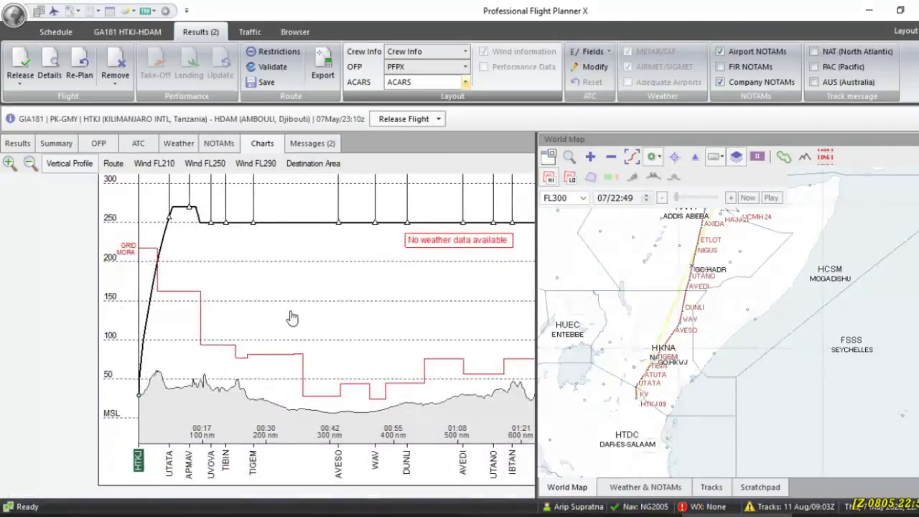
drag(453, 319, 312, 275)
drag(466, 276, 275, 275)
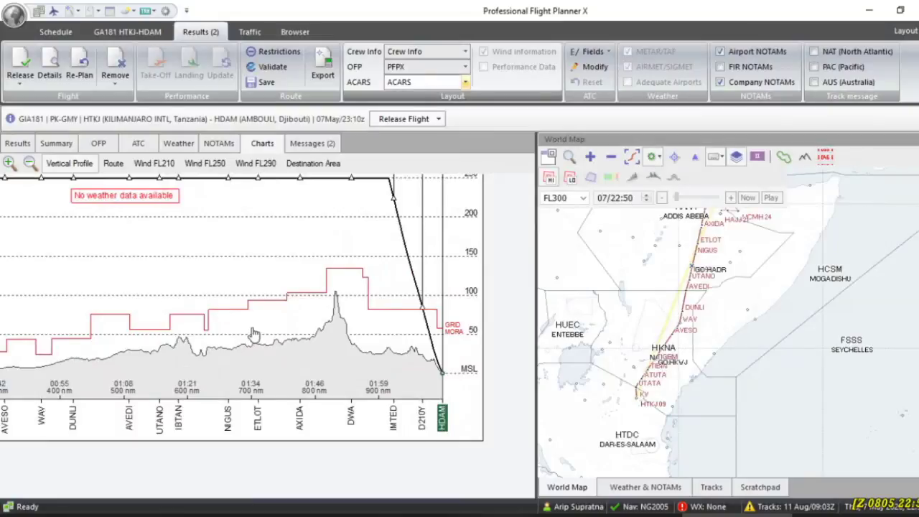
scroll(359, 379, down, 4)
scroll(397, 406, up, 5)
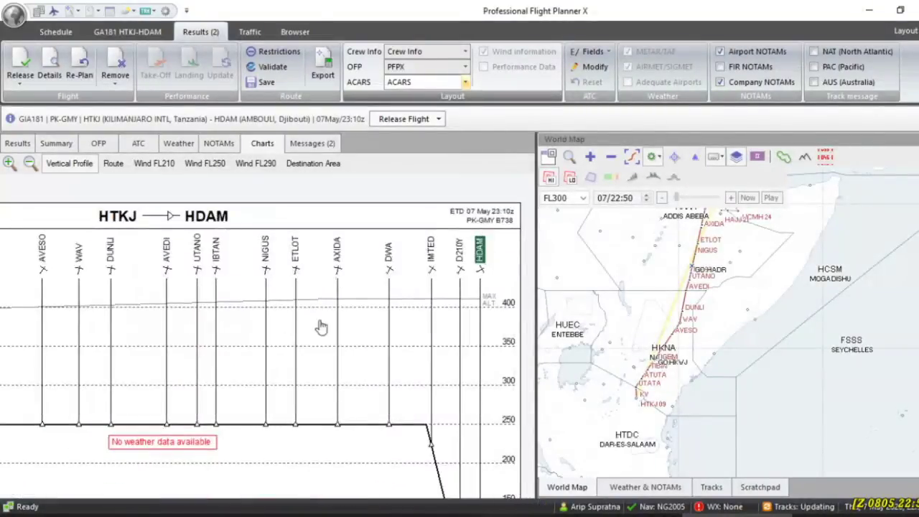
scroll(412, 302, down, 1)
Compare the ATC flight plan message with the ATC route and alternate planning sections of the OFP.
click(98, 143)
click(138, 143)
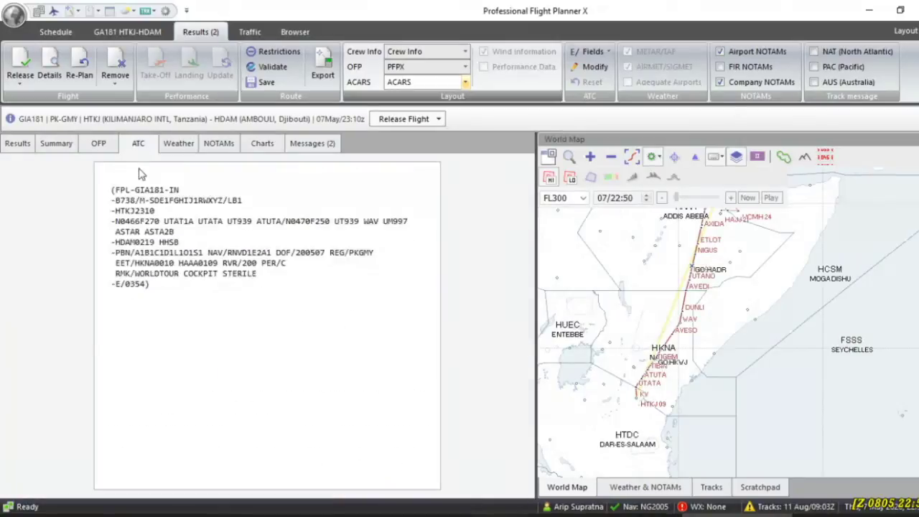
click(108, 146)
scroll(304, 369, up, 3)
drag(526, 412, 518, 214)
scroll(102, 291, down, 4)
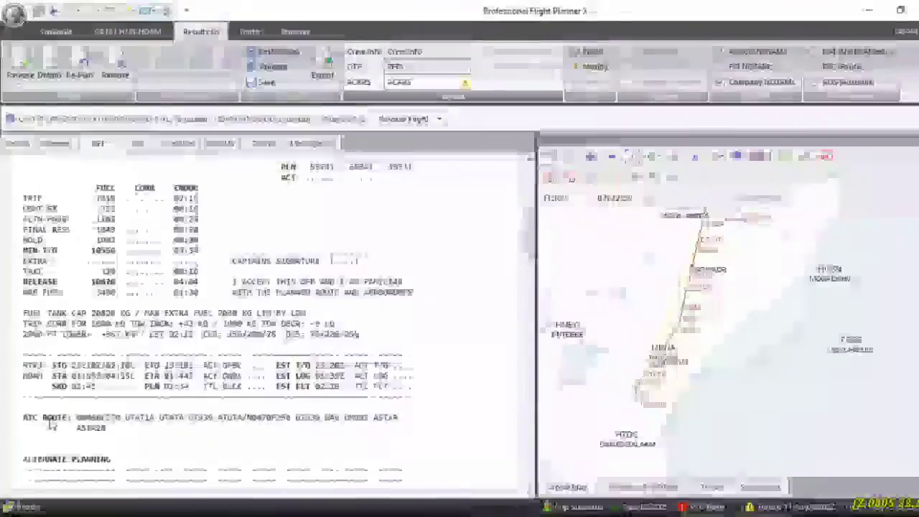
scroll(72, 431, down, 10)
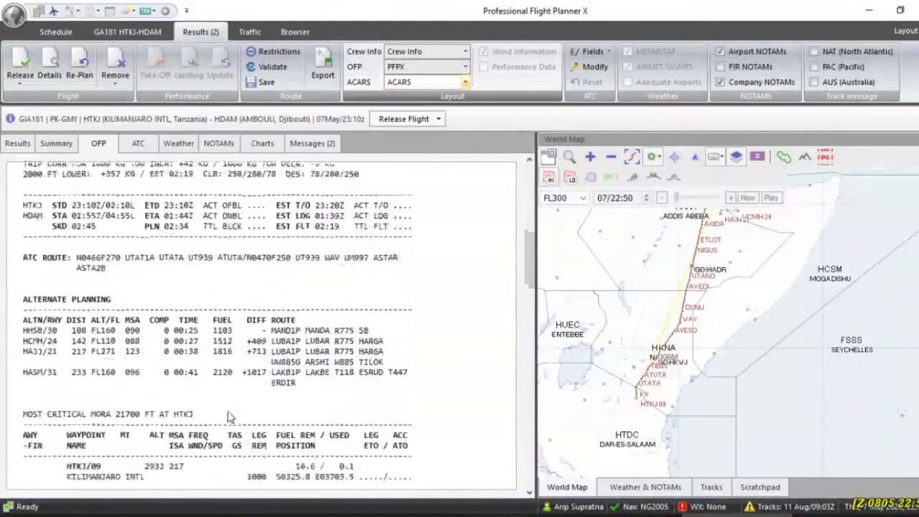
Check the ATC, NOTAM and weather pages, and return to the vertical profile at the HTKJ departure end.
click(138, 143)
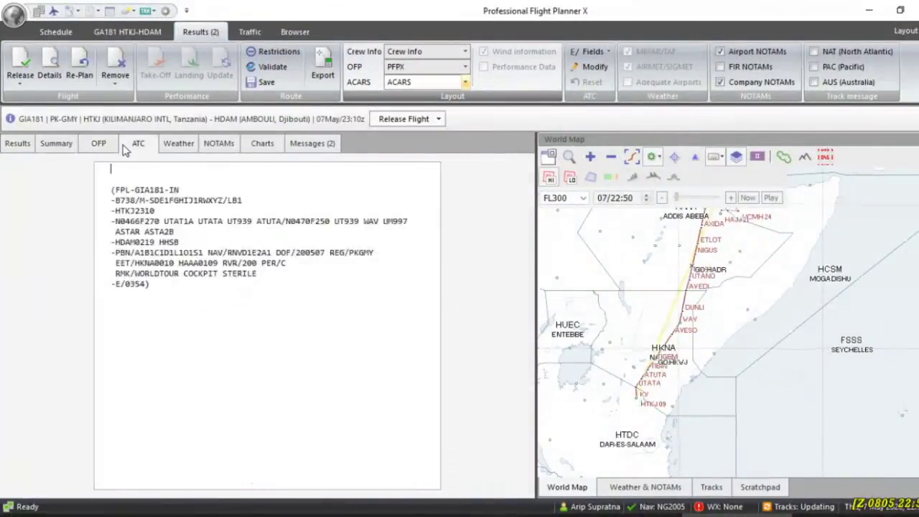
click(219, 143)
click(179, 143)
click(262, 143)
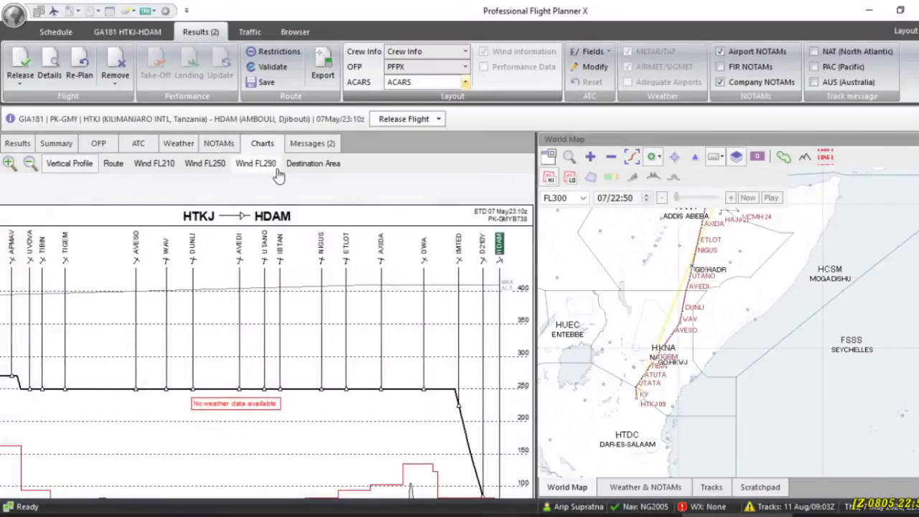
drag(186, 278, 303, 235)
drag(145, 330, 241, 231)
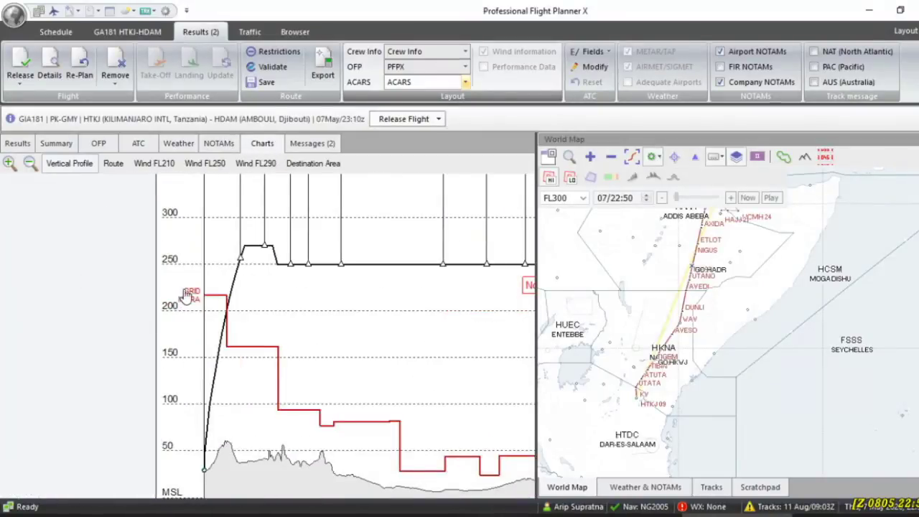
Trace the grid MORA line and terrain on the vertical profile from HTKJ to HDAM and back.
drag(321, 390, 142, 304)
drag(304, 376, 160, 351)
drag(294, 345, 238, 355)
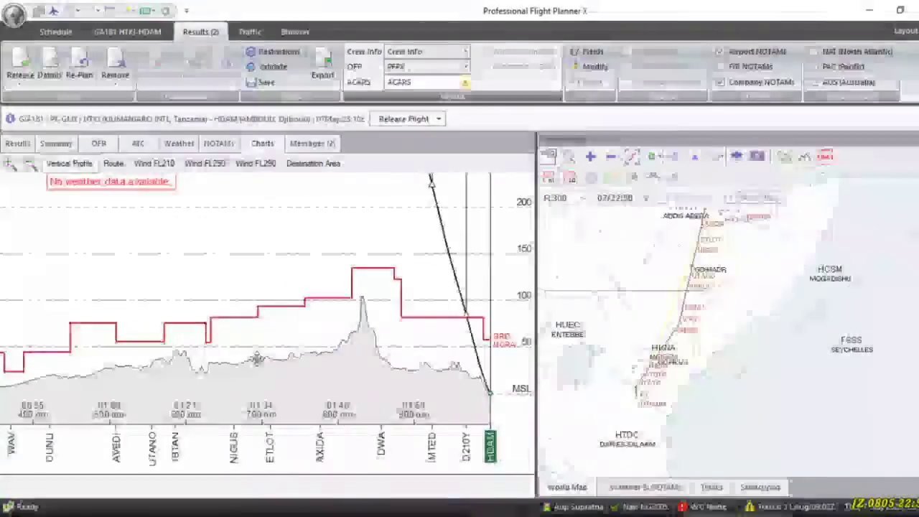
drag(55, 351, 326, 367)
drag(86, 330, 305, 361)
Inspect the climb segment near HTKJ on the vertical profile against the maximum altitude and grid MORA lines.
scroll(194, 251, up, 5)
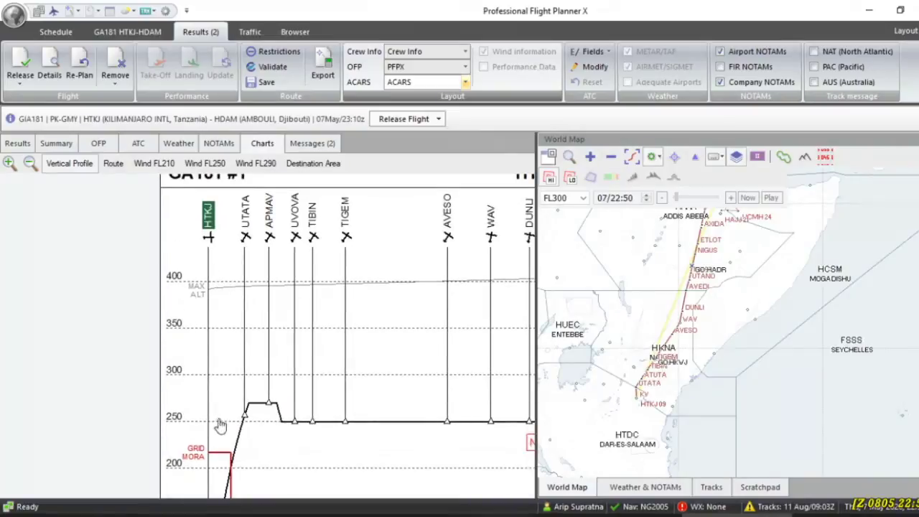
scroll(206, 344, down, 3)
scroll(215, 323, right, 3)
scroll(179, 287, down, 3)
scroll(132, 245, up, 1)
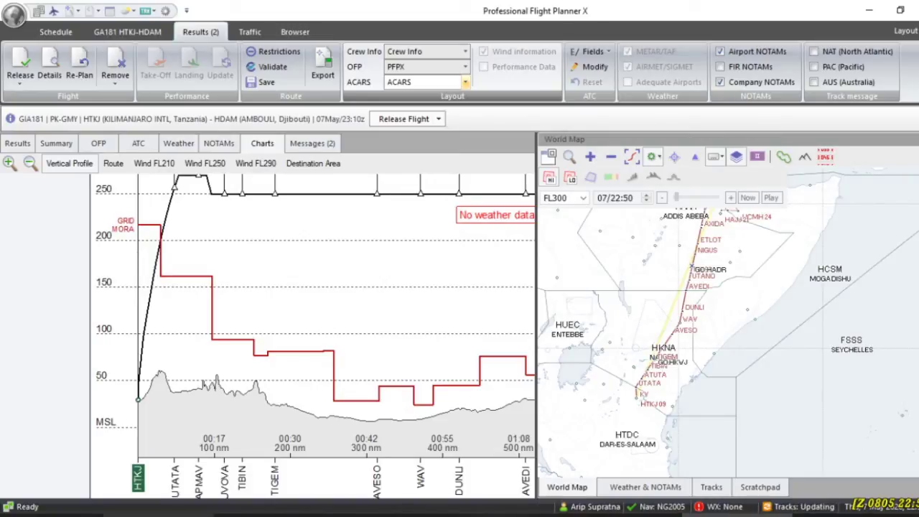
click(201, 514)
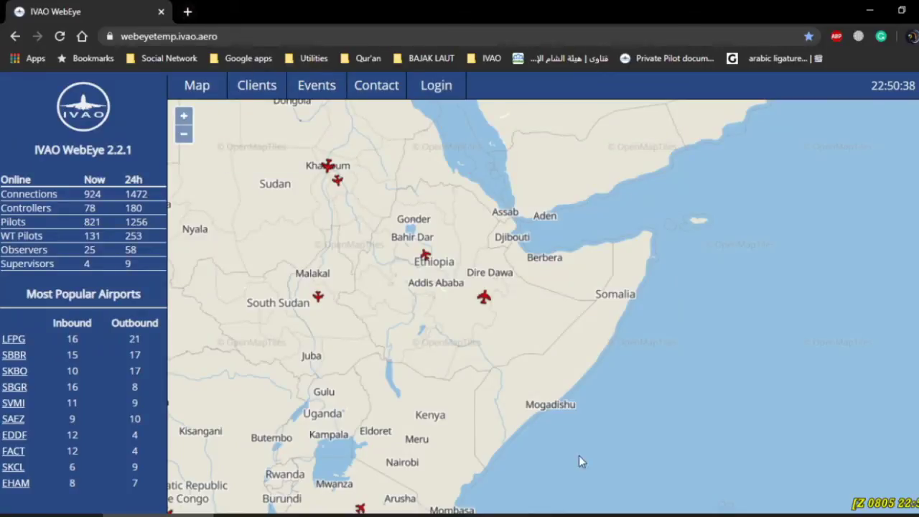
key(alt+Tab)
Follow the planned cruise level on the vertical profile to the descent into HDAM and back to HTKJ.
drag(425, 295, 359, 381)
drag(195, 340, 65, 385)
drag(297, 372, 124, 325)
drag(243, 337, 82, 421)
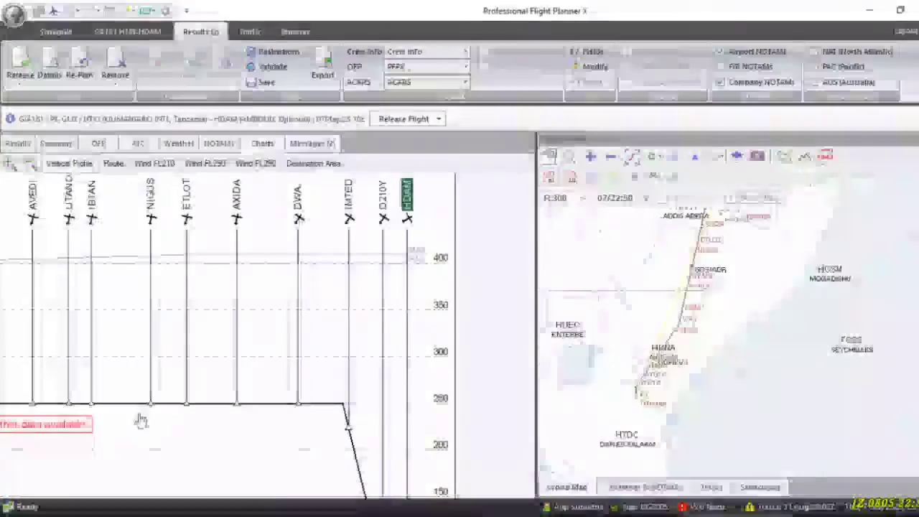
drag(194, 408, 372, 392)
drag(125, 390, 266, 353)
scroll(265, 352, down, 5)
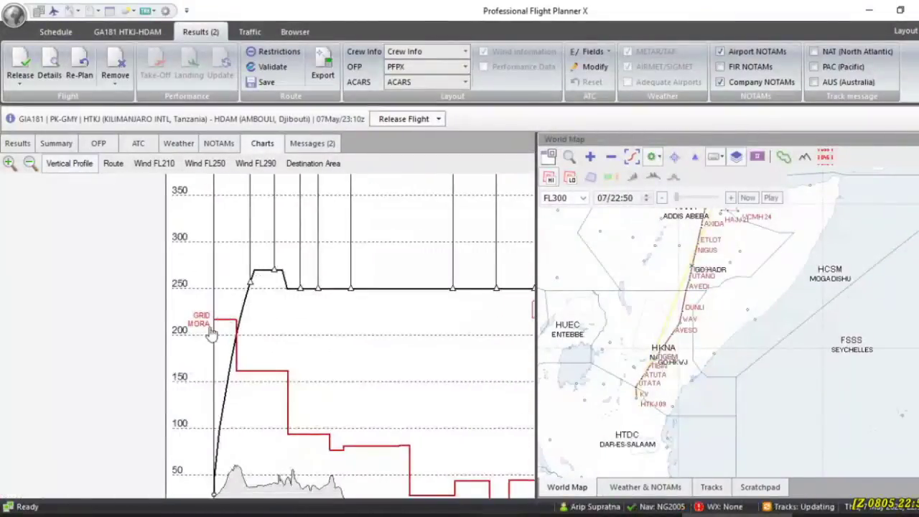
Check the terrain, elapsed times and distances below the vertical profile, from HTKJ along the en-route waypoints.
drag(242, 365, 148, 395)
drag(193, 442, 199, 488)
scroll(164, 378, down, 1)
mouse_move(164, 378)
mouse_down()
mouse_move(197, 415)
mouse_move(161, 370)
mouse_up()
drag(112, 416, 107, 390)
drag(332, 417, 334, 311)
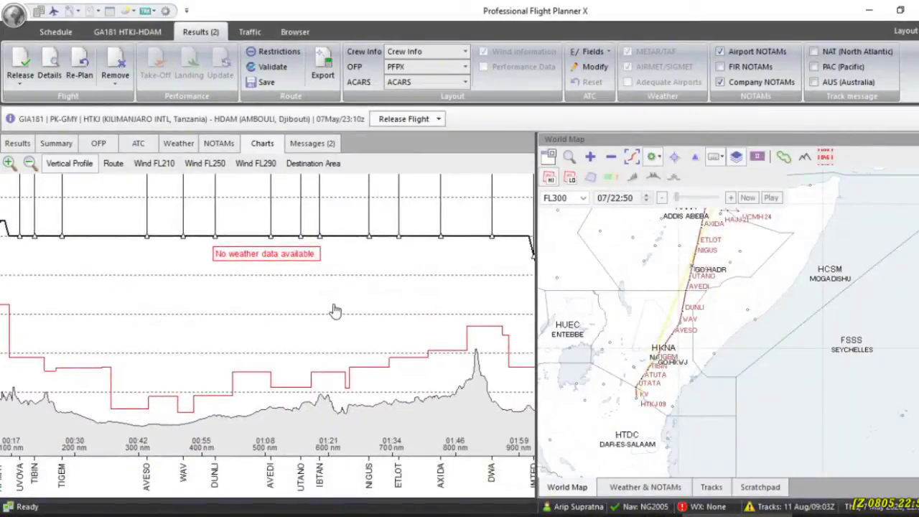
Examine the Destination Area chart around HDAM, including the dashed routes to the alternates HHSB, HASM, HCMH and HAJJ.
click(314, 164)
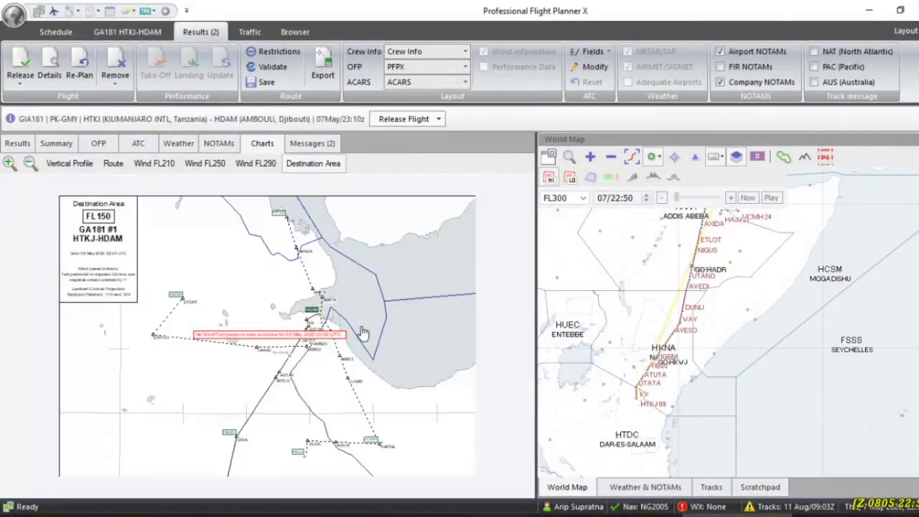
drag(317, 390, 285, 357)
scroll(283, 356, up, 2)
drag(245, 293, 365, 362)
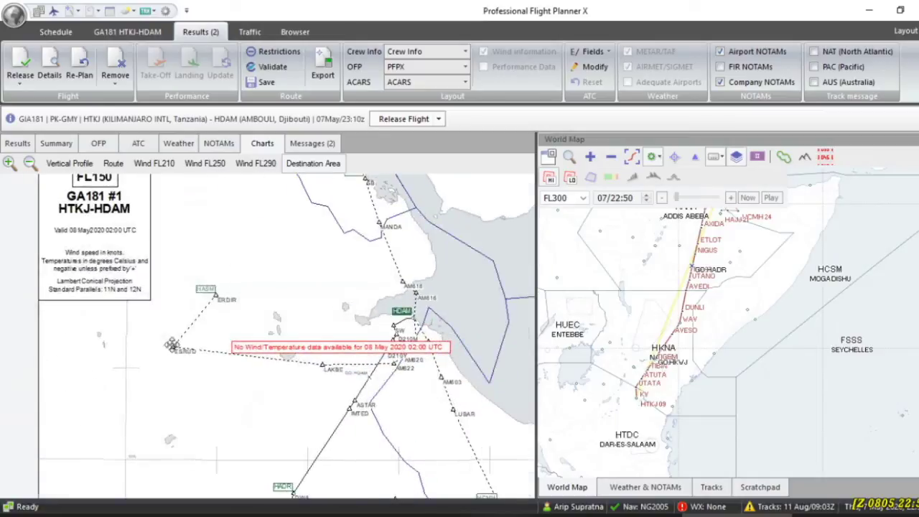
drag(168, 349, 234, 380)
drag(355, 443, 123, 361)
scroll(247, 329, up, 2)
drag(230, 282, 285, 324)
drag(278, 407, 265, 388)
scroll(265, 388, down, 1)
scroll(266, 391, down, 5)
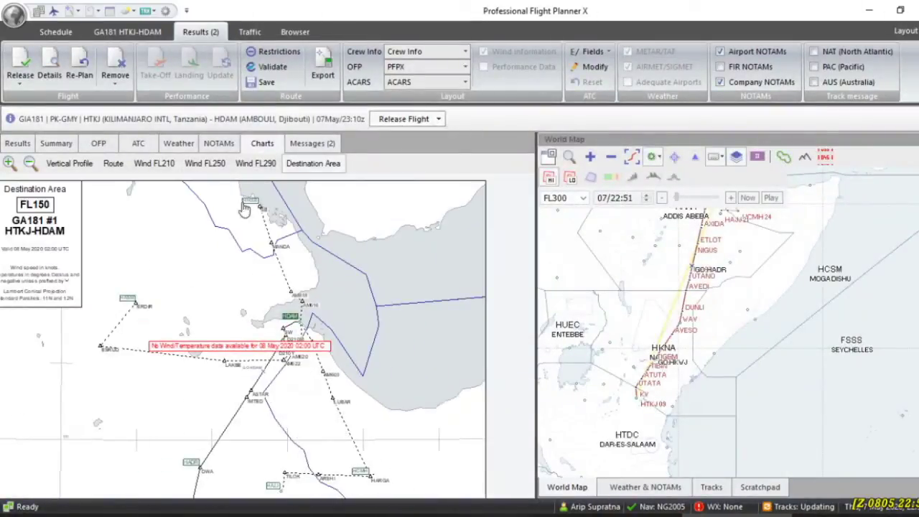
View the Wind FL290 and Wind FL250 charts, and reopen the vertical profile.
click(253, 163)
click(224, 164)
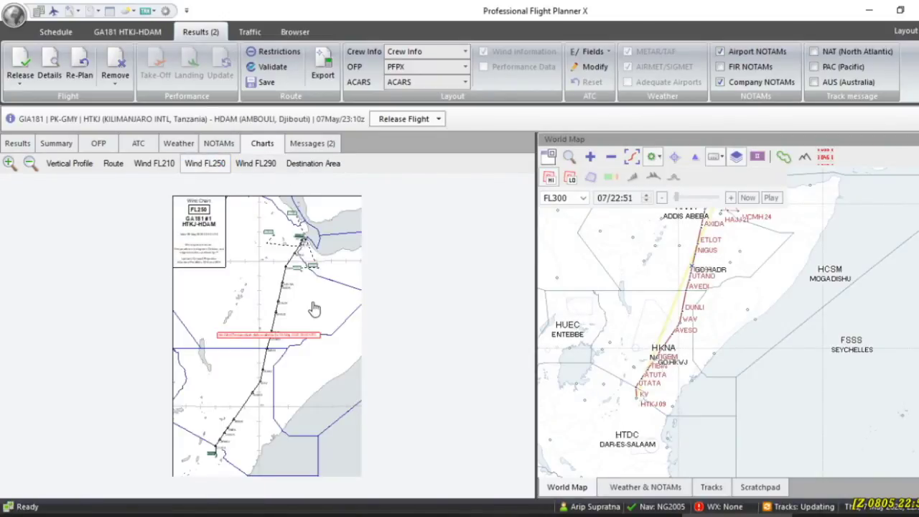
scroll(320, 312, up, 4)
scroll(180, 302, up, 1)
click(93, 166)
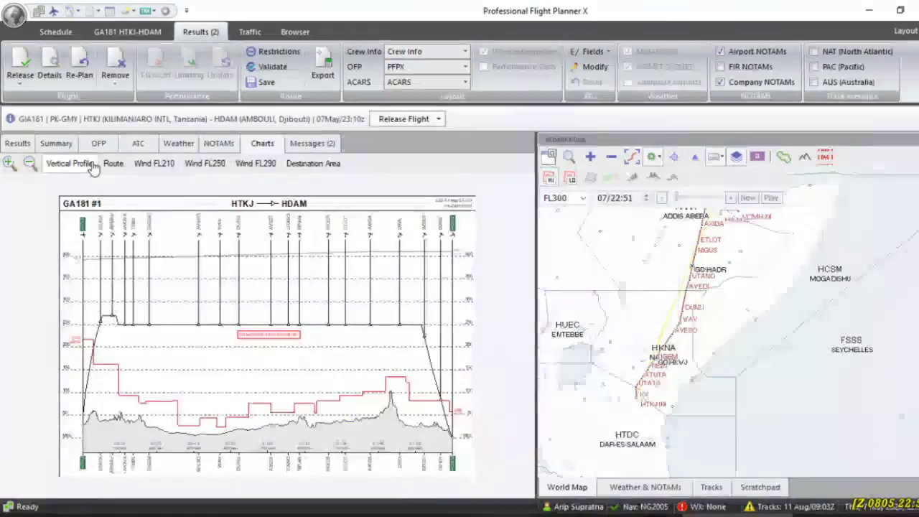
Check the NOTAMs and weather for HTKJ, HDAM and the alternates, and read the route messages for the flight.
click(224, 146)
scroll(154, 258, down, 2)
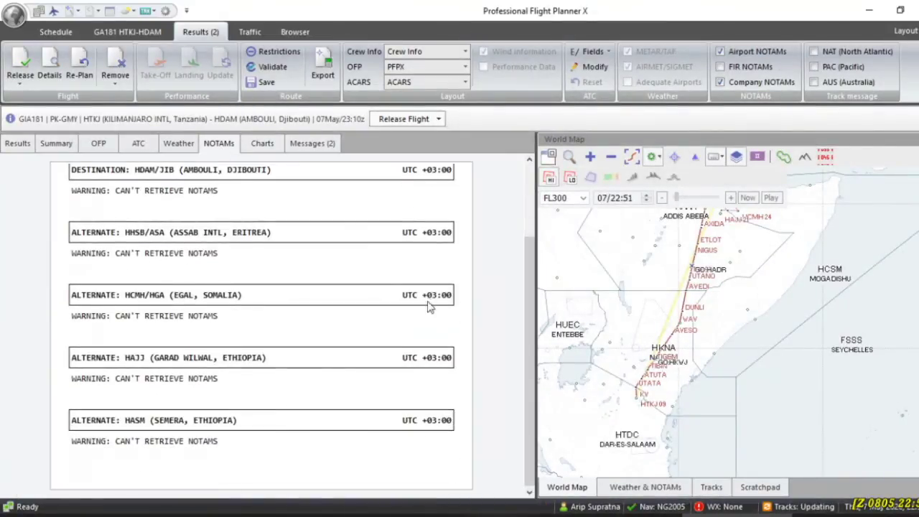
scroll(160, 300, up, 2)
click(177, 144)
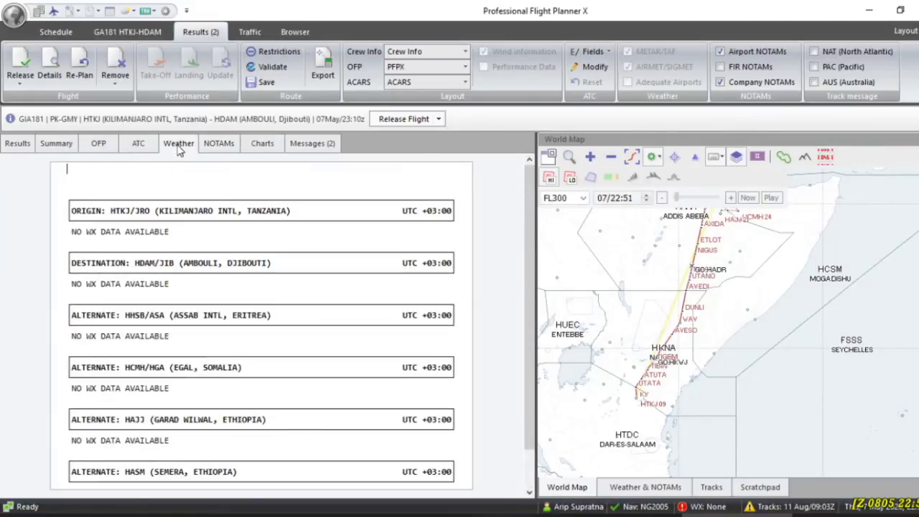
click(223, 147)
scroll(291, 208, down, 2)
click(323, 144)
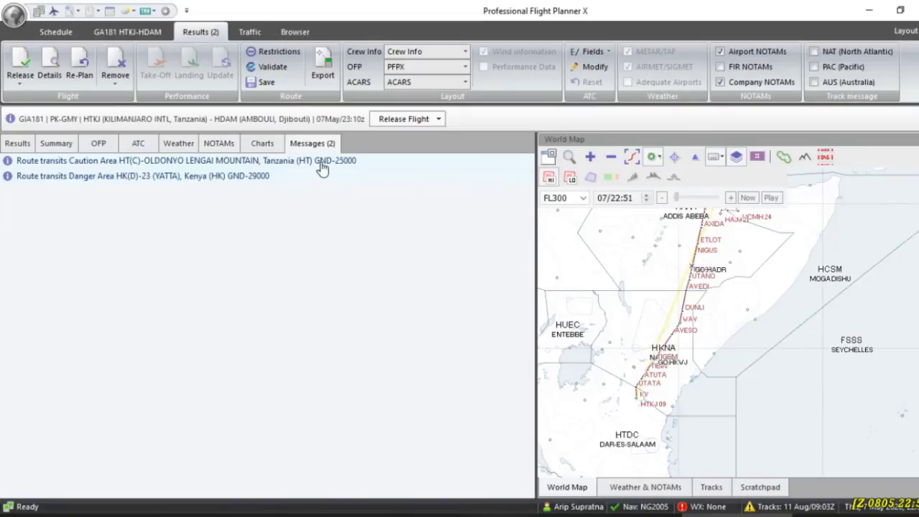
Look over the OFP and the fuel and load summary, and release flight GA181 from HTKJ to HDAM.
click(99, 144)
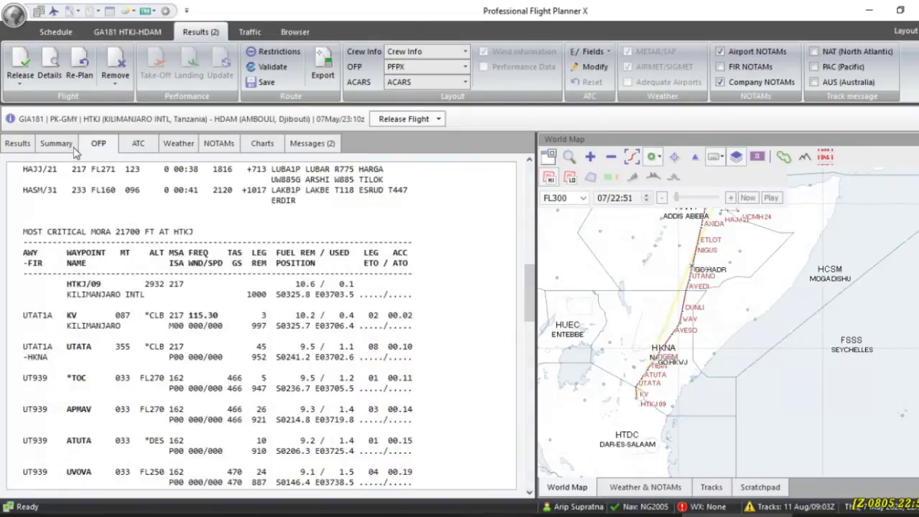
click(56, 143)
click(384, 120)
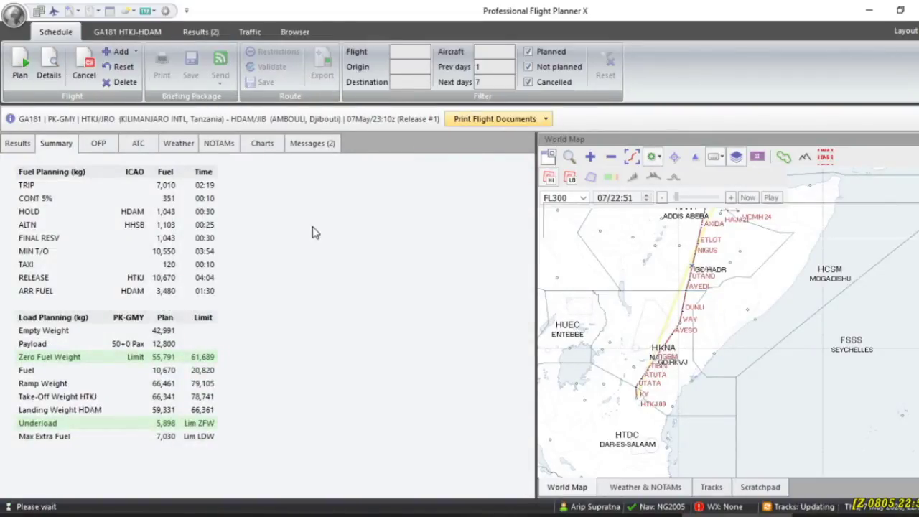
Export the released flight's route under the name HTKJHDAM and close the route export window.
click(322, 64)
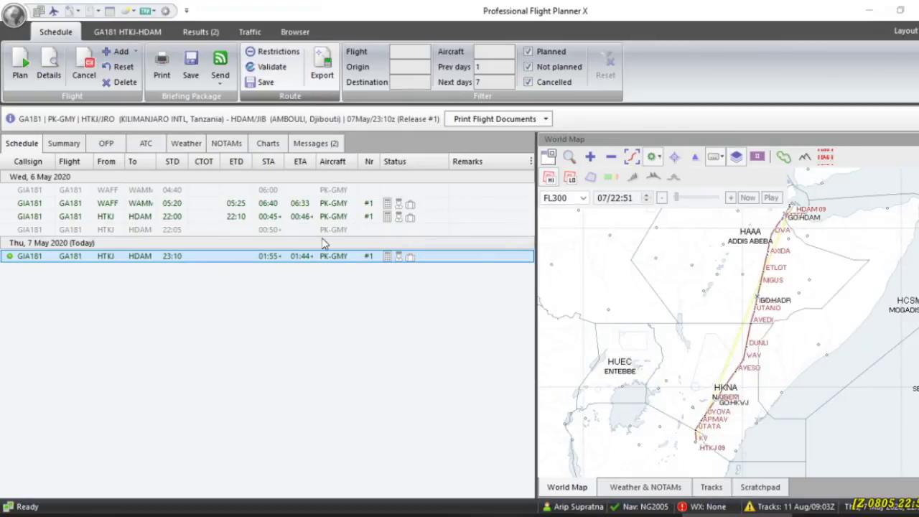
click(185, 104)
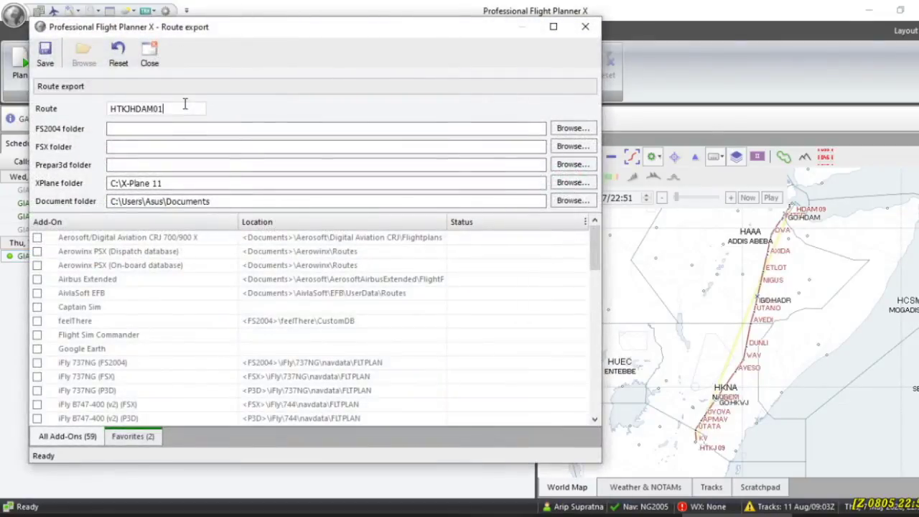
click(44, 52)
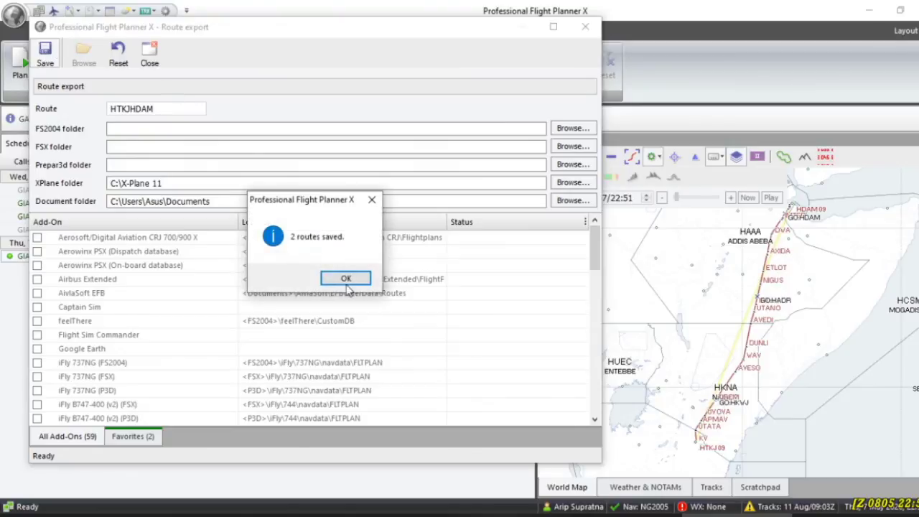
click(346, 278)
click(586, 27)
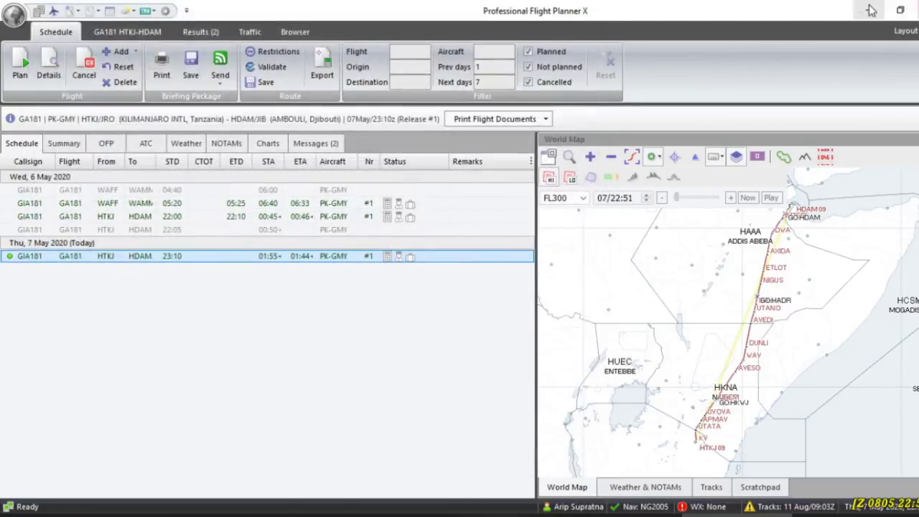
Check the header, weights and fuel figures in the released OFP for GA181, and minimize the planner.
click(108, 146)
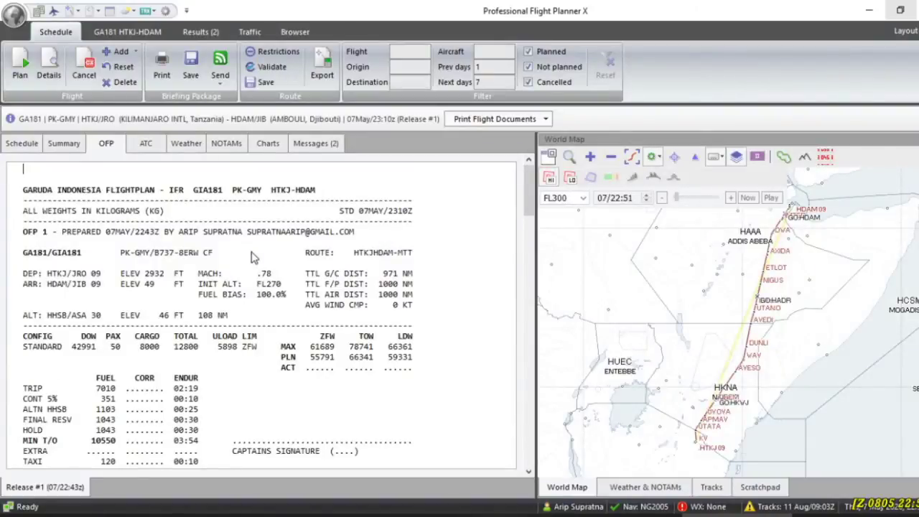
scroll(253, 260, down, 4)
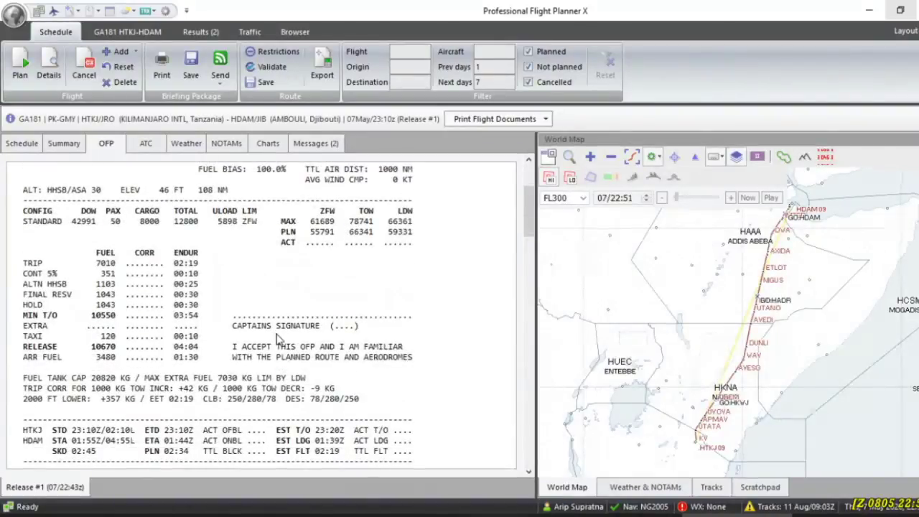
click(872, 8)
Examine the online HTKJ-HDAM flight VPCME and the surrounding traffic on the IVAO WebEye map.
mouse_move(483, 298)
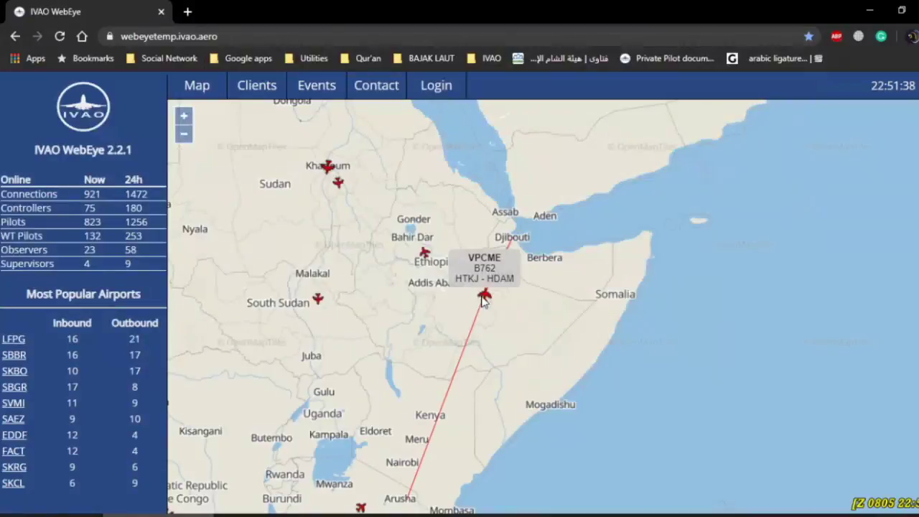
scroll(483, 299, down, 3)
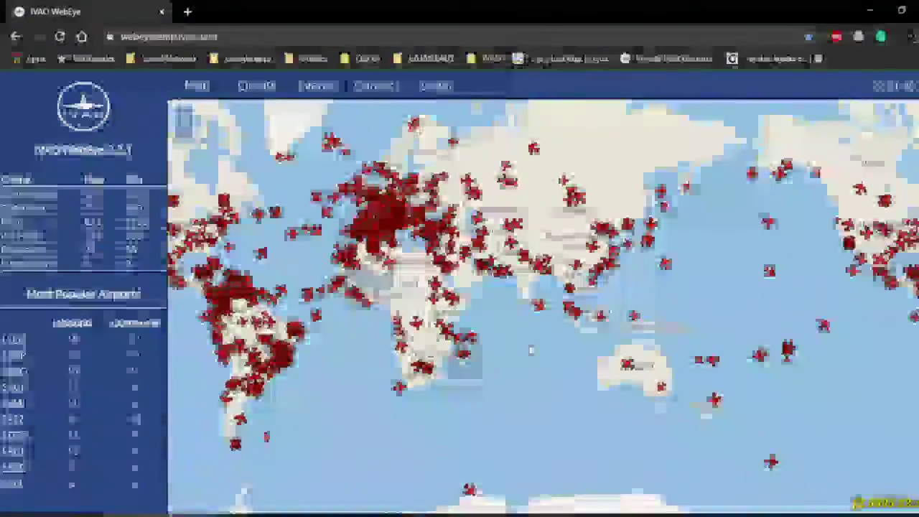
scroll(524, 345, up, 1)
drag(462, 304, 577, 332)
Minimize the browser and OBS, and delete hlp, hlp2, Screenshot_1 and Screenshot_2 from the desktop.
click(870, 10)
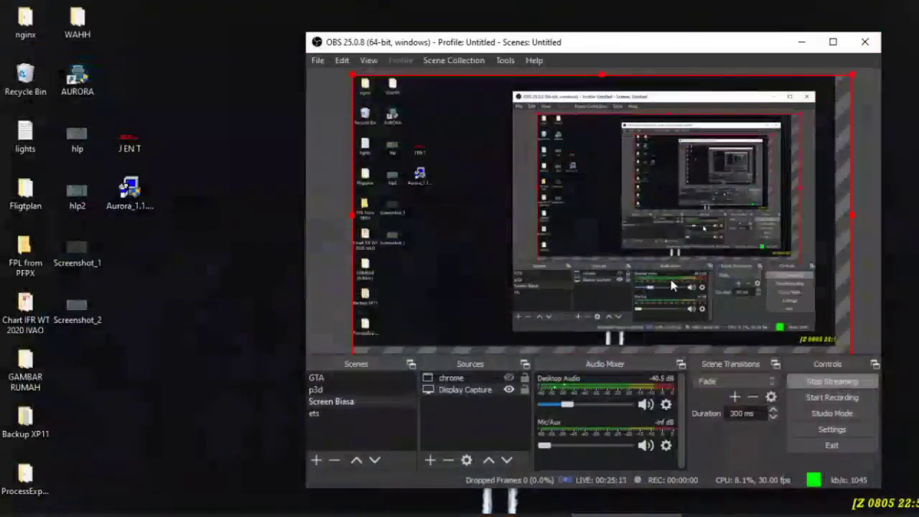
click(802, 42)
drag(107, 341, 89, 120)
key(Delete)
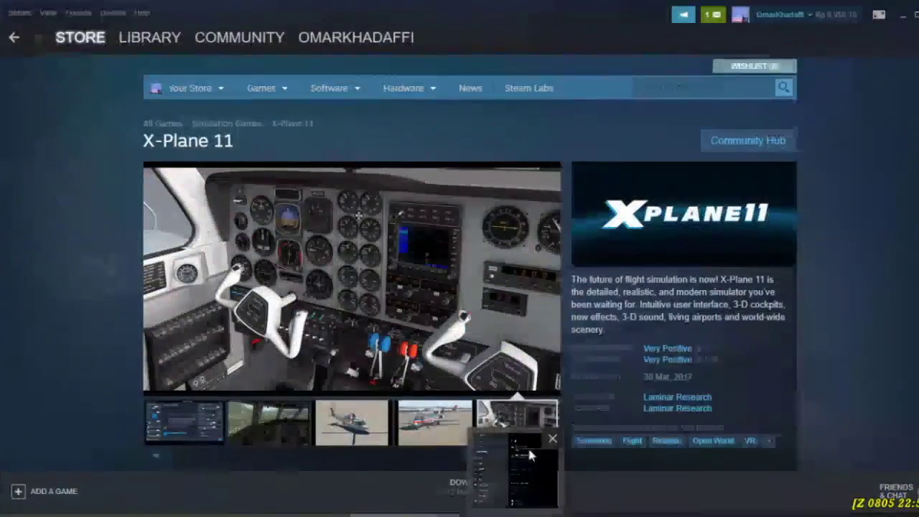
Clear the Steam, IVAO WebEye and PlanG windows away to show the desktop.
click(902, 15)
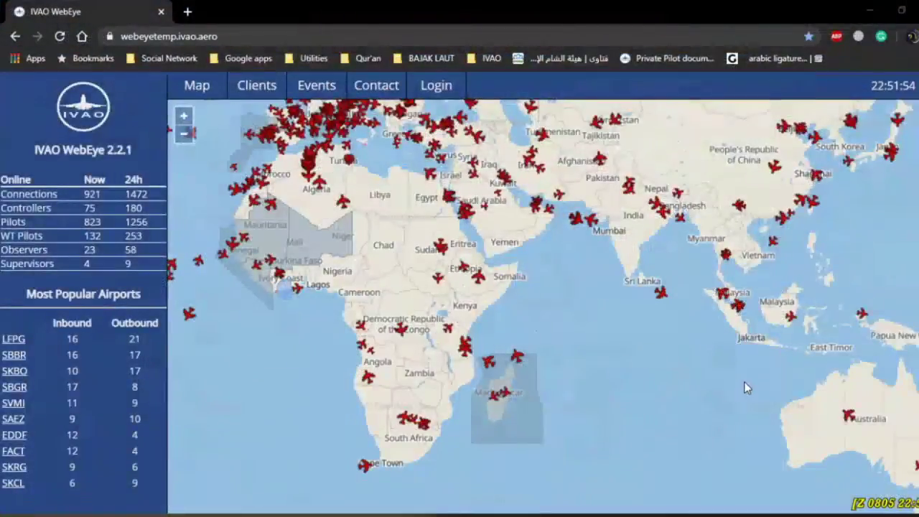
click(869, 11)
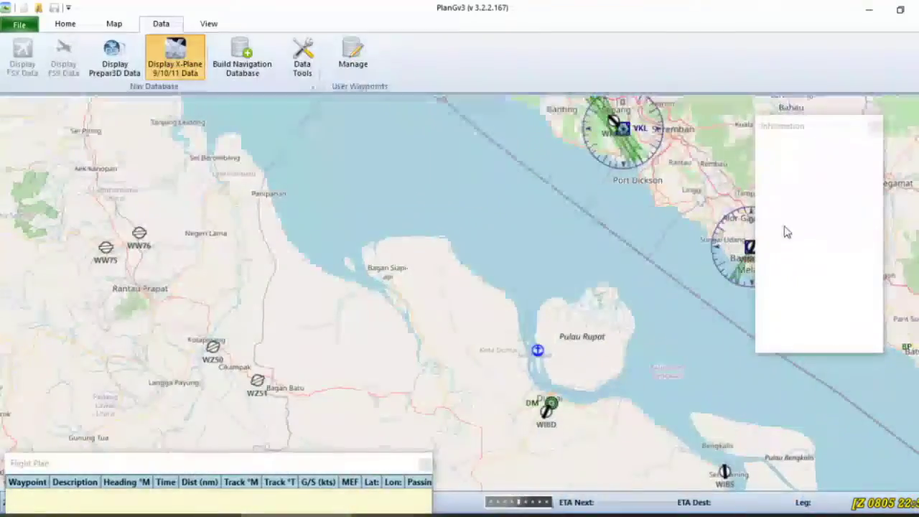
click(866, 9)
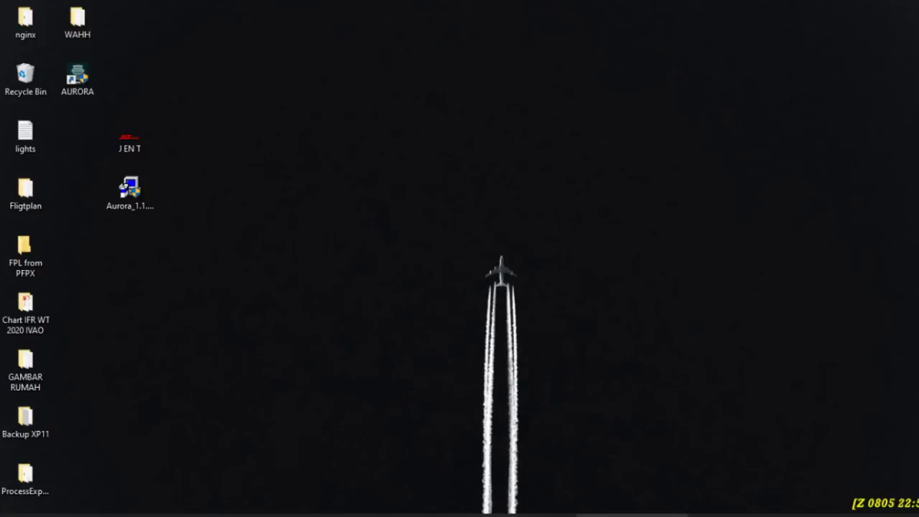
Switch back to Professional Flight Planner X, read the OFP's waypoint log from HTKJ to the descent into HDAM, return to its beginning and minimize the window.
click(663, 514)
scroll(225, 347, up, 1)
scroll(225, 347, up, 3)
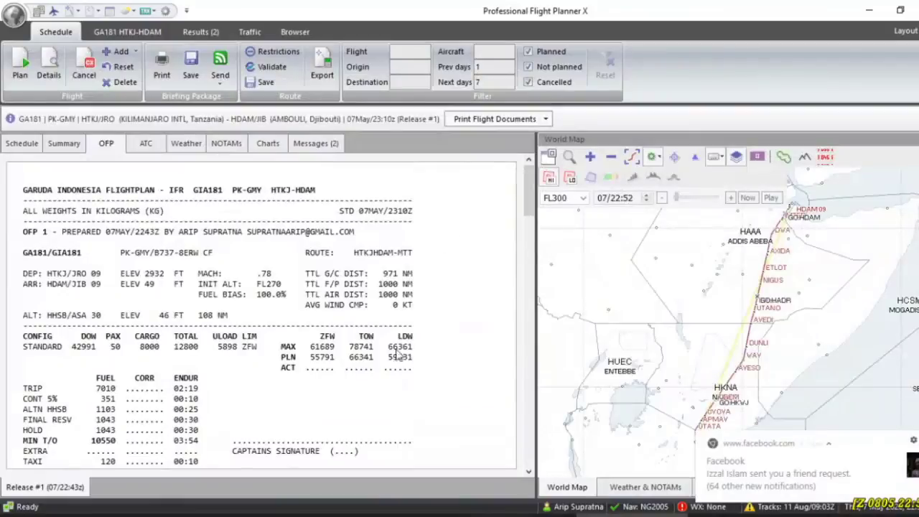
drag(524, 217, 525, 302)
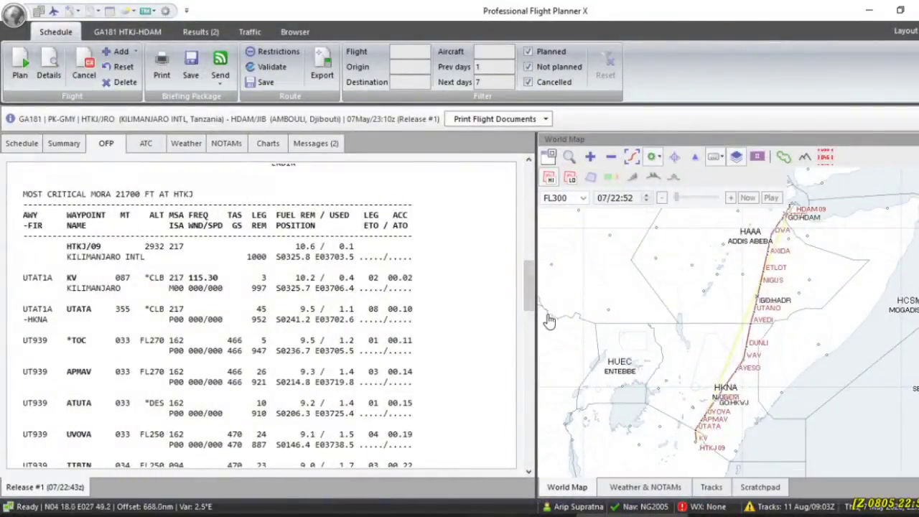
scroll(293, 329, down, 10)
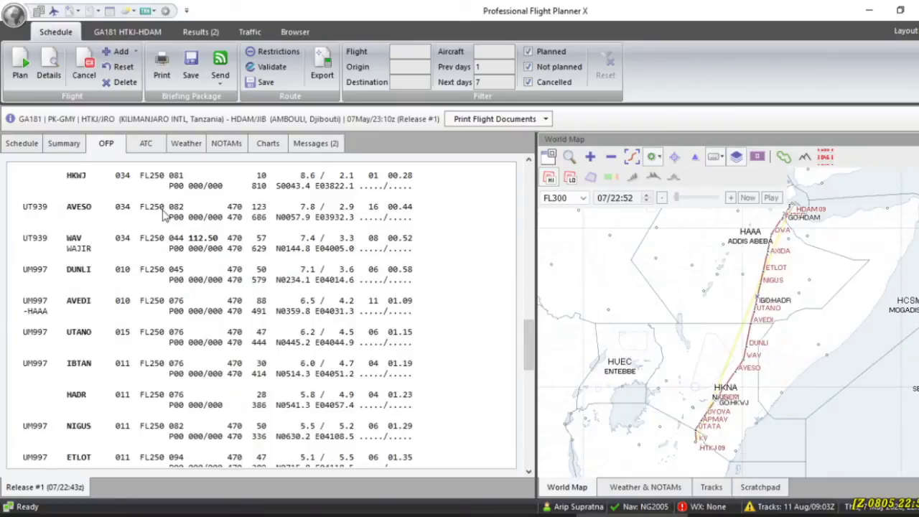
scroll(274, 337, down, 10)
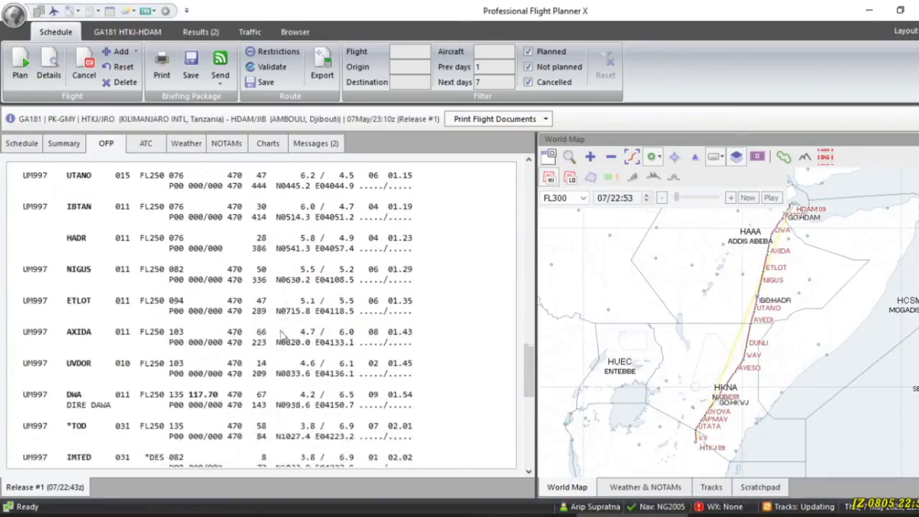
scroll(263, 343, down, 4)
scroll(263, 343, up, 5)
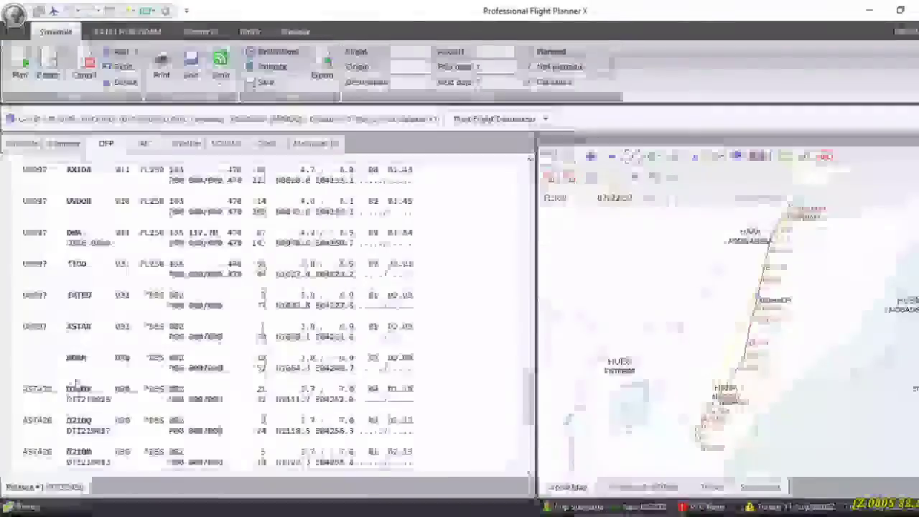
scroll(77, 382, up, 3)
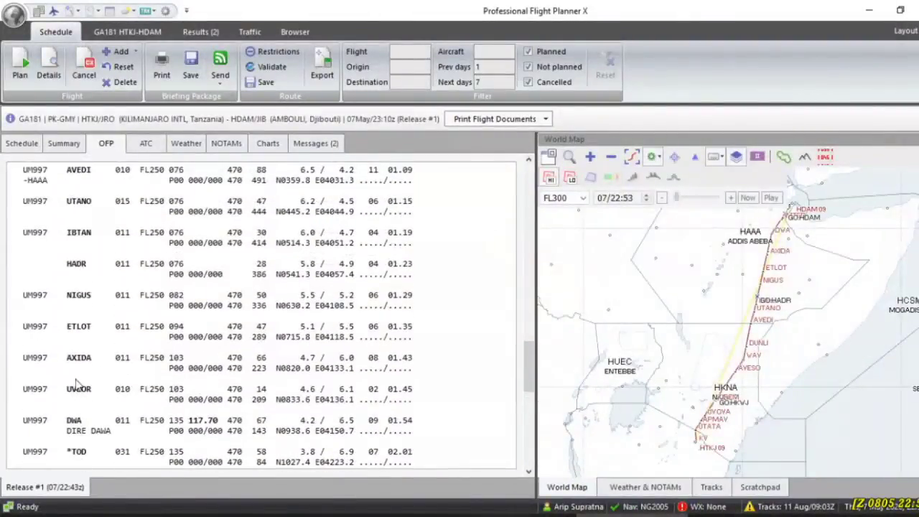
scroll(77, 383, up, 15)
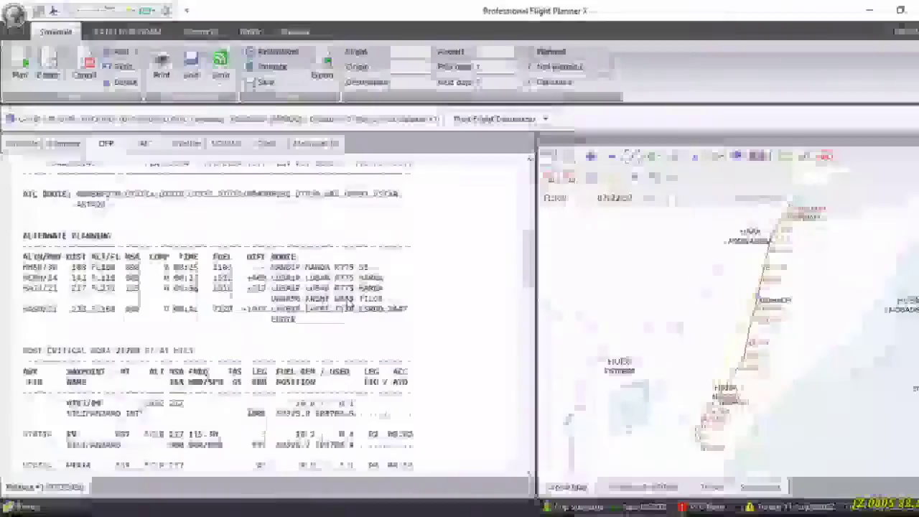
scroll(349, 304, up, 3)
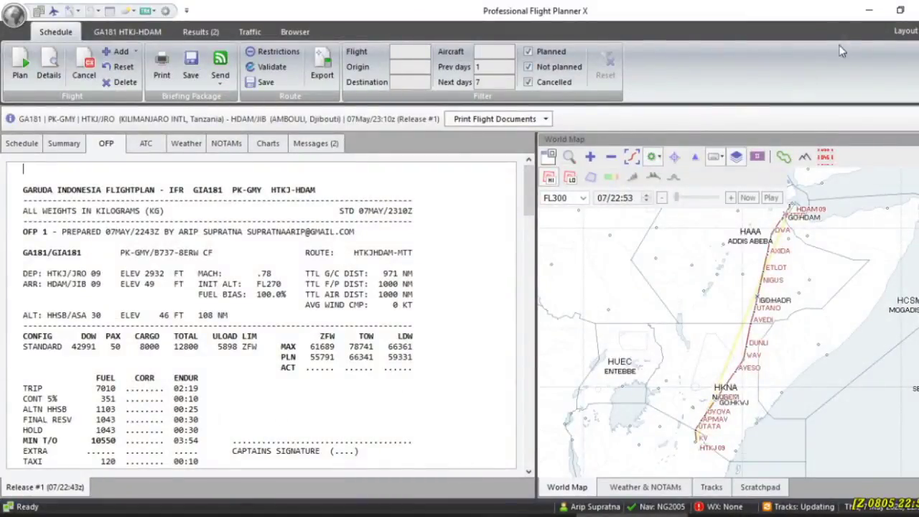
click(867, 20)
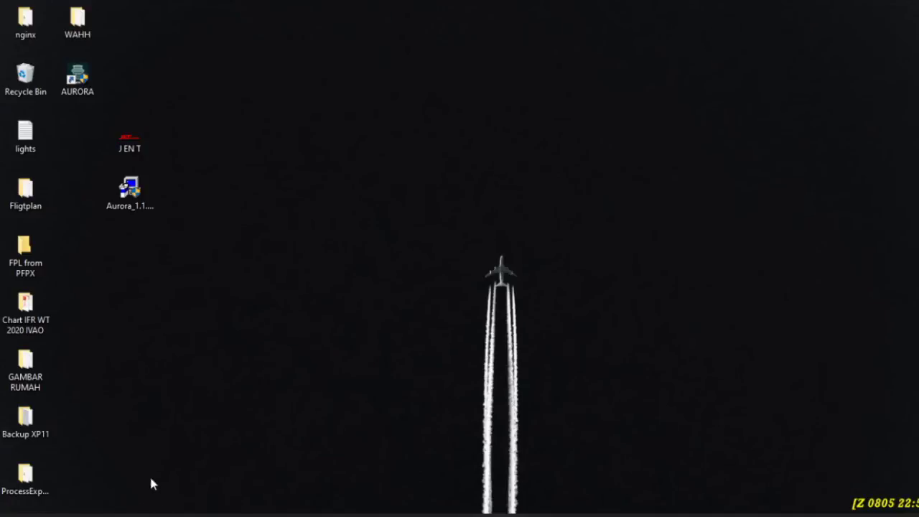
Switch to IVAO WebEye, examine the online traffic over Africa and the line of aircraft over Algeria, and minimize the browser.
click(151, 513)
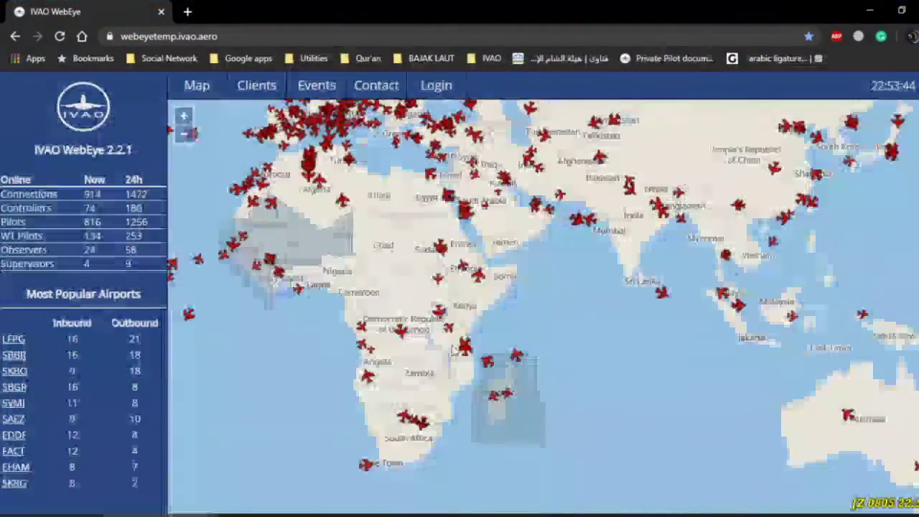
drag(450, 334, 410, 294)
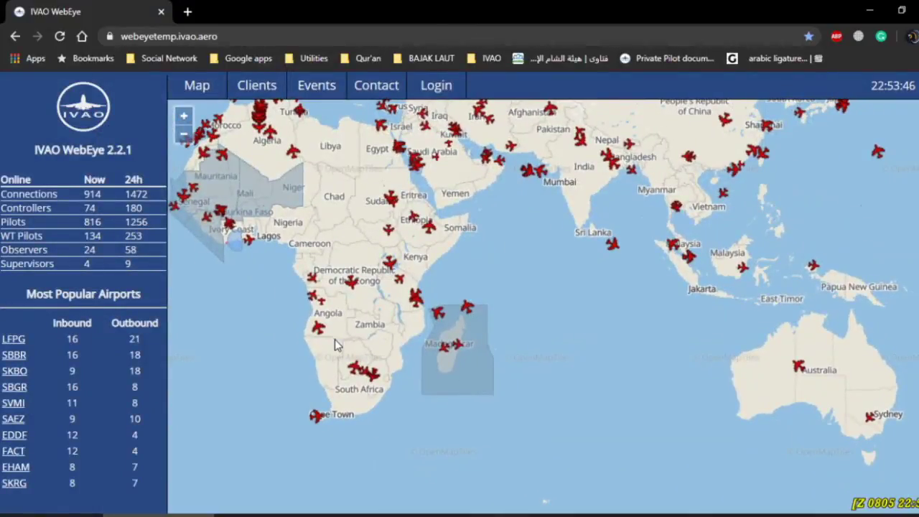
drag(286, 214, 376, 346)
scroll(378, 347, up, 5)
drag(397, 245, 476, 343)
drag(423, 230, 460, 369)
scroll(403, 310, up, 1)
scroll(403, 316, up, 1)
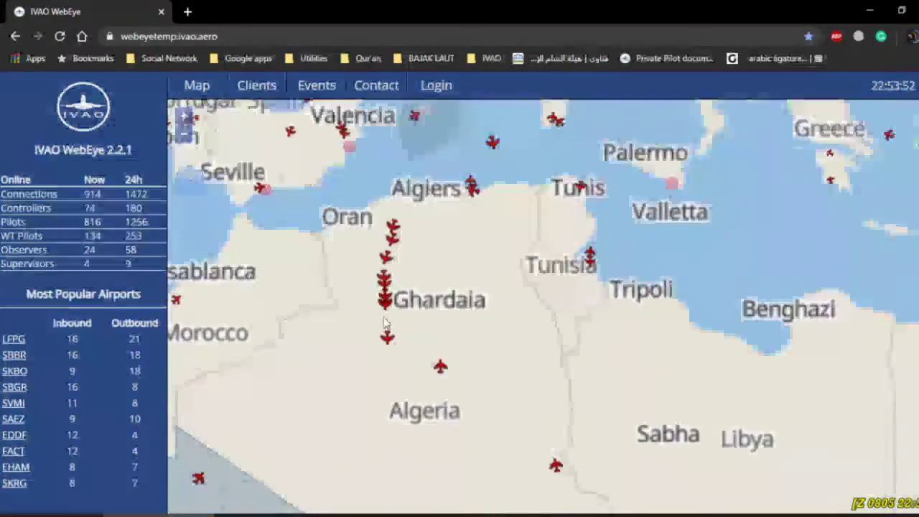
click(869, 10)
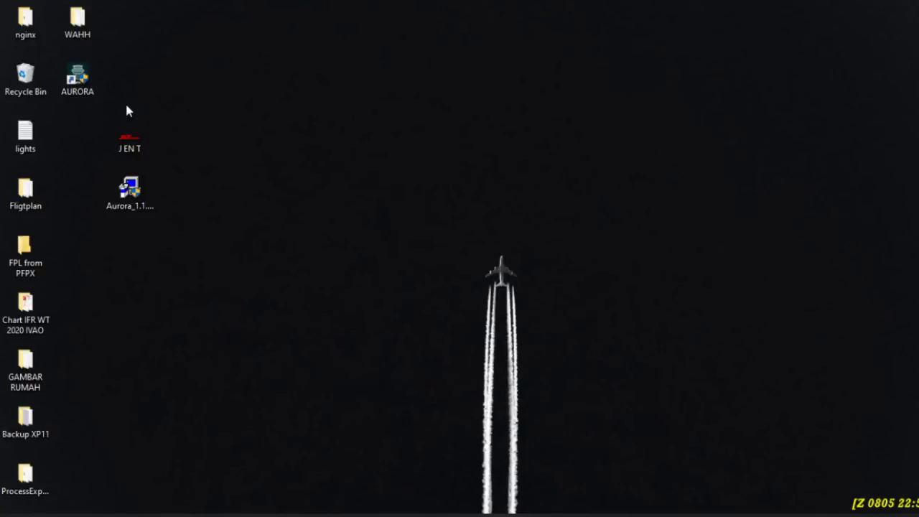
Move the J EN T and Aurora_1.1 desktop icons into the column with WAHH and AURORA.
drag(127, 109, 151, 220)
drag(153, 149, 105, 148)
click(183, 403)
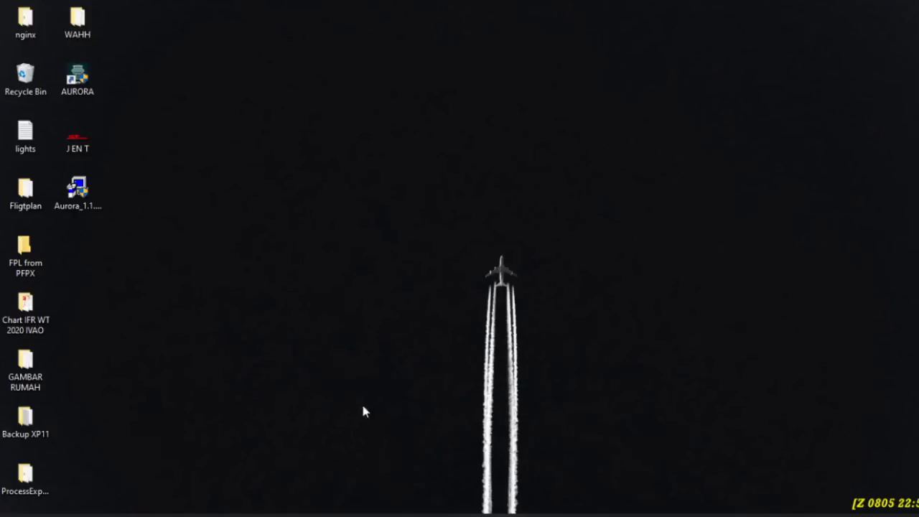
Switch back to IVAO WebEye, show the whole world on its map, and open ivao.aero/Member.aspx in a new tab.
click(165, 515)
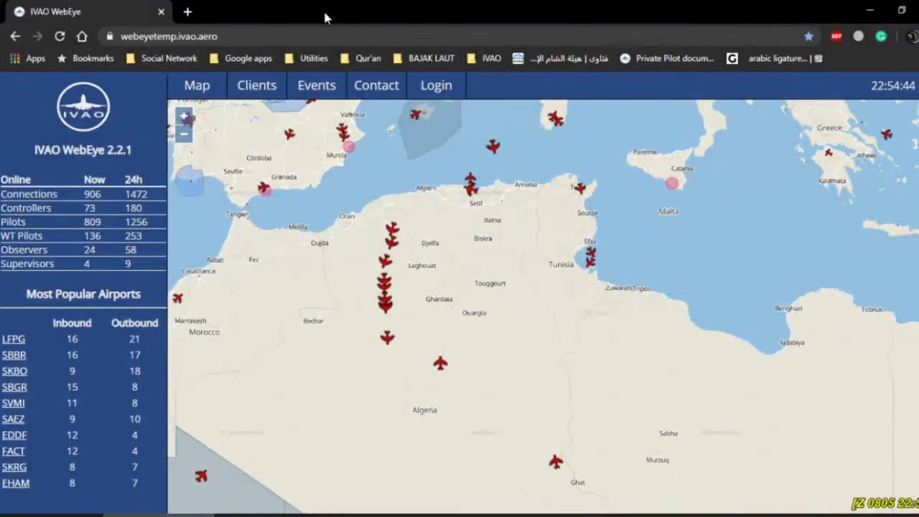
scroll(244, 259, down, 4)
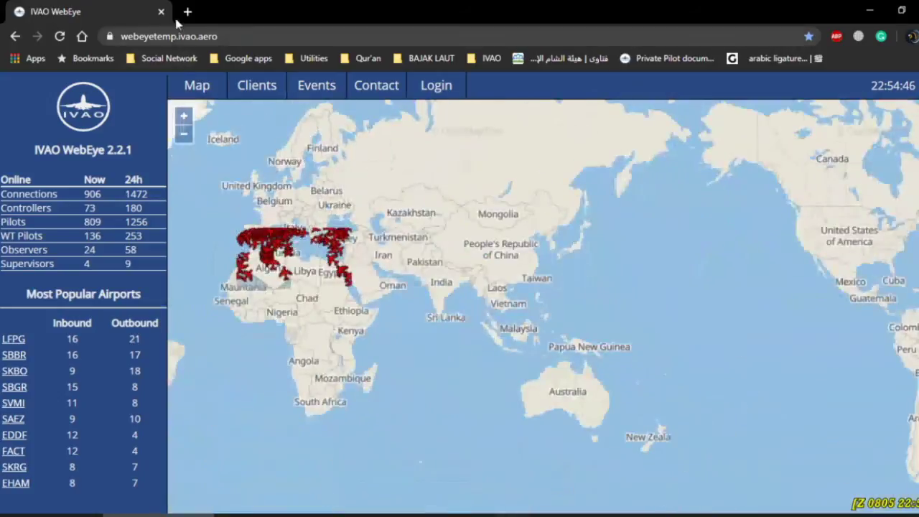
click(187, 11)
text(ivao.a)
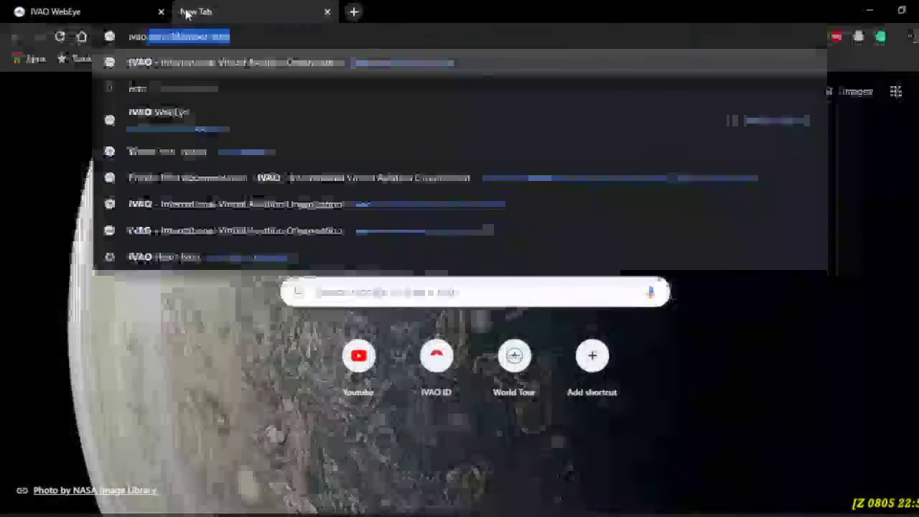
key(Return)
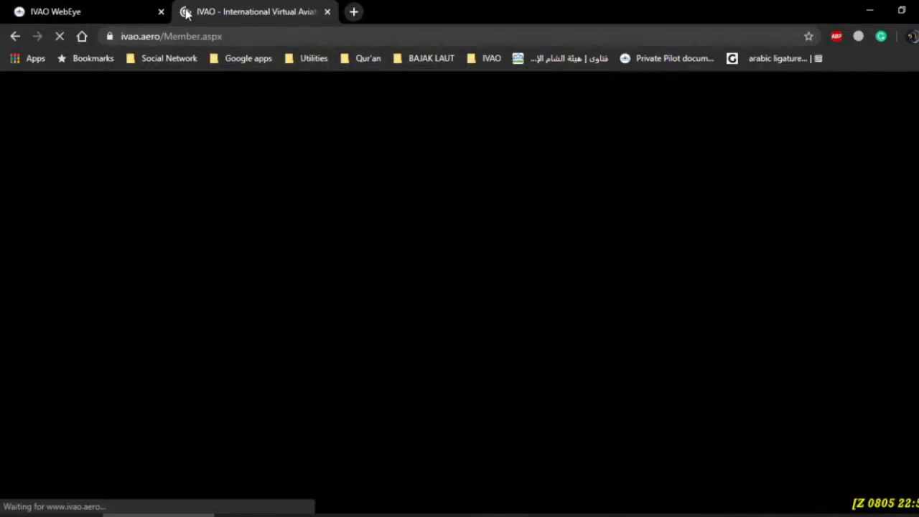
Return to the WebEye map and examine the worldwide online traffic, then closer over Europe and Africa.
click(139, 7)
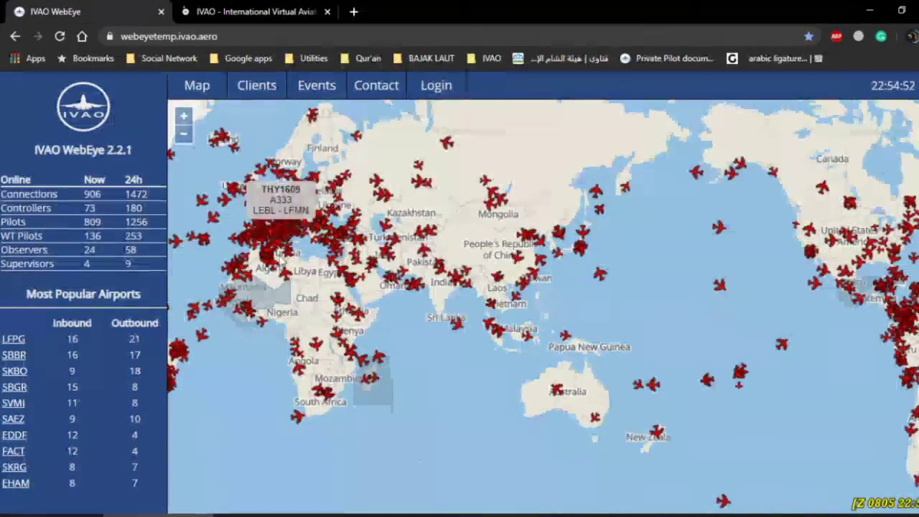
drag(303, 291, 431, 338)
drag(322, 291, 332, 259)
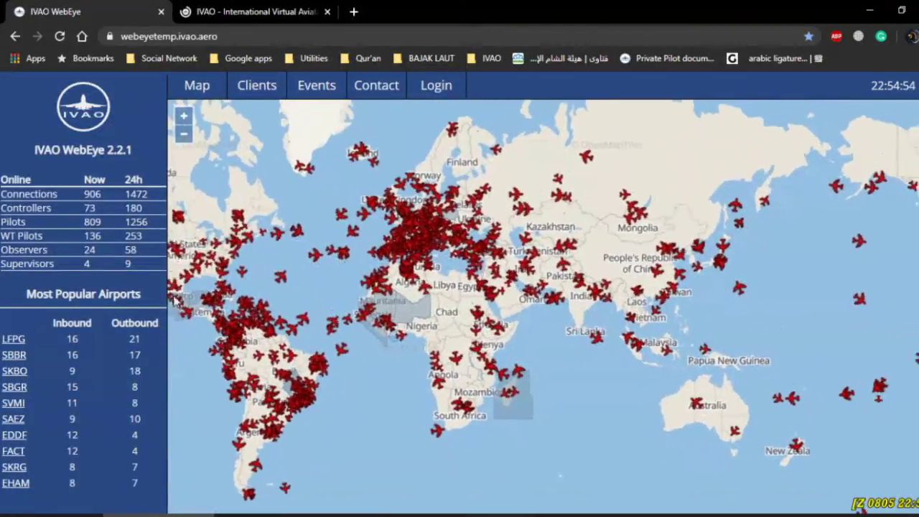
scroll(407, 239, up, 2)
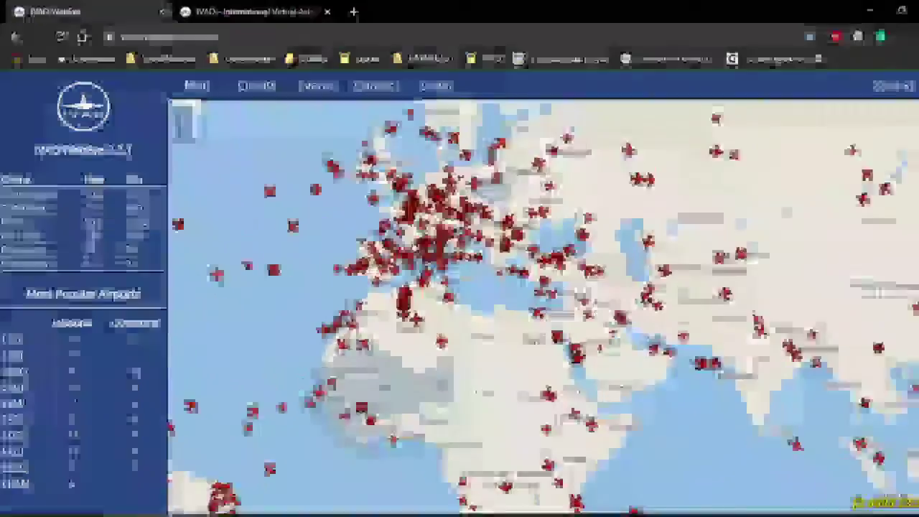
Go back to the IVAO member profile, open the Who We Are page and look over the site's community options.
click(247, 12)
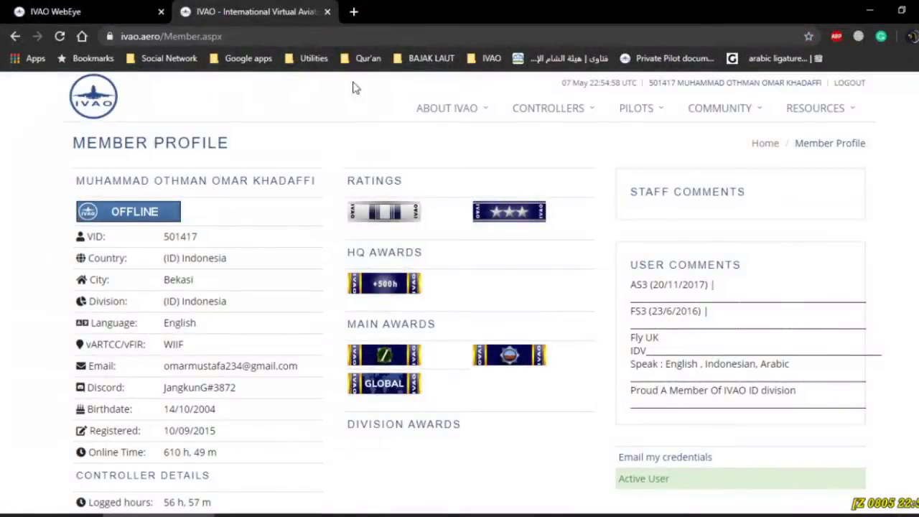
mouse_move(493, 122)
click(474, 135)
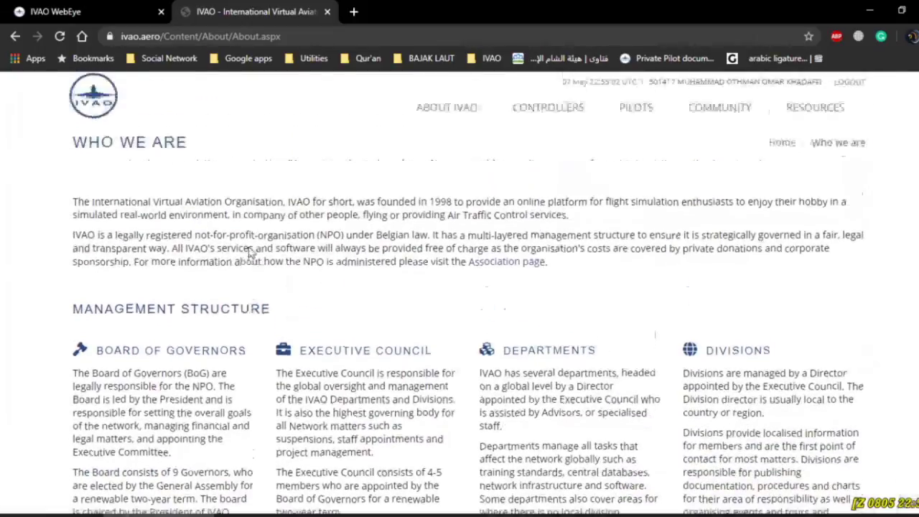
mouse_move(722, 115)
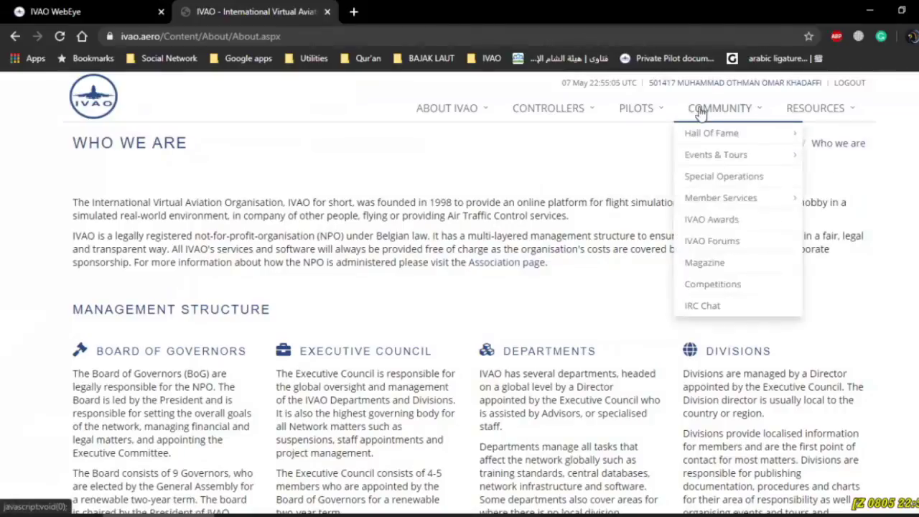
Load the IVAO Indonesia Division website at id.ivao.aero in the same tab.
click(323, 32)
text(id.)
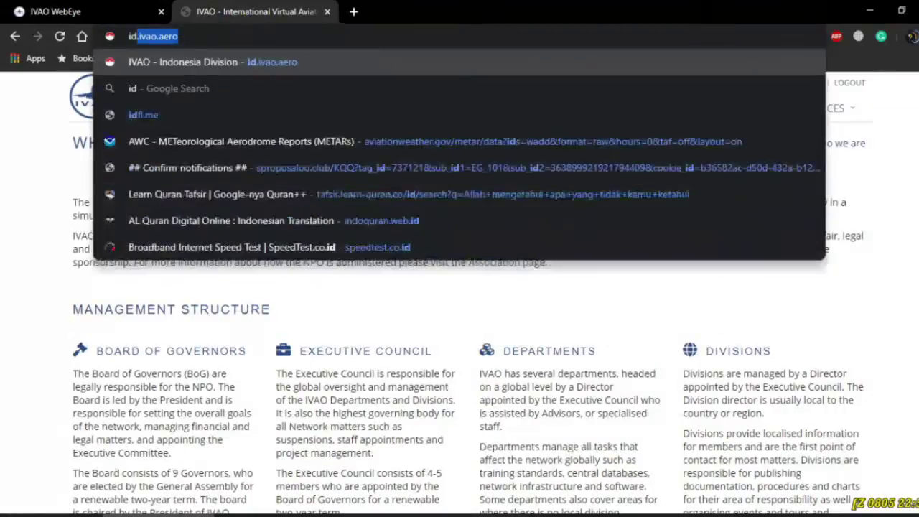
text(ivao.aero)
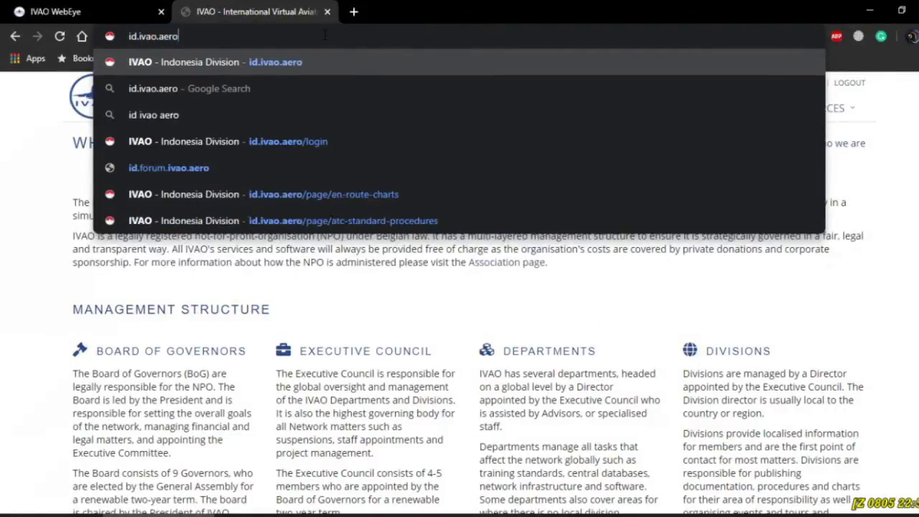
key(Return)
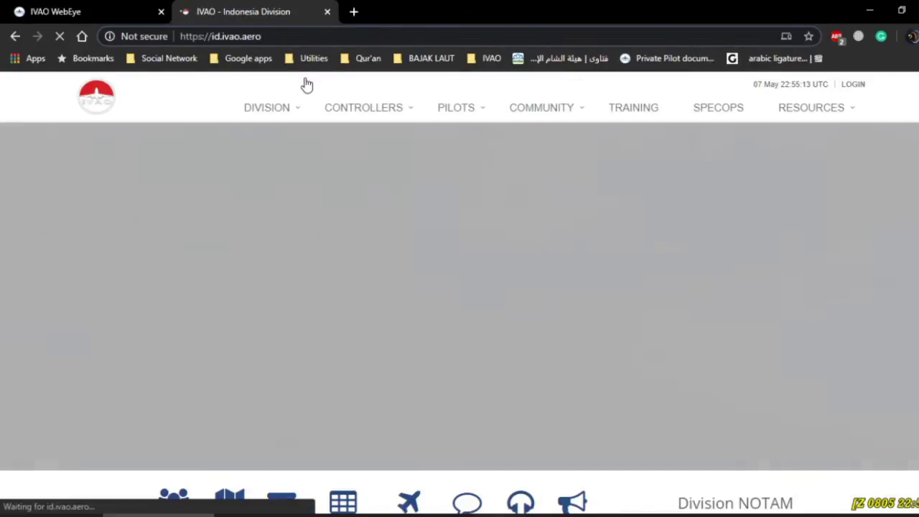
Look through the Indonesia Division home page down to IVAO Indonesia Facts and highlight the Active Members label.
mouse_move(439, 138)
scroll(497, 229, down, 3)
scroll(497, 228, up, 3)
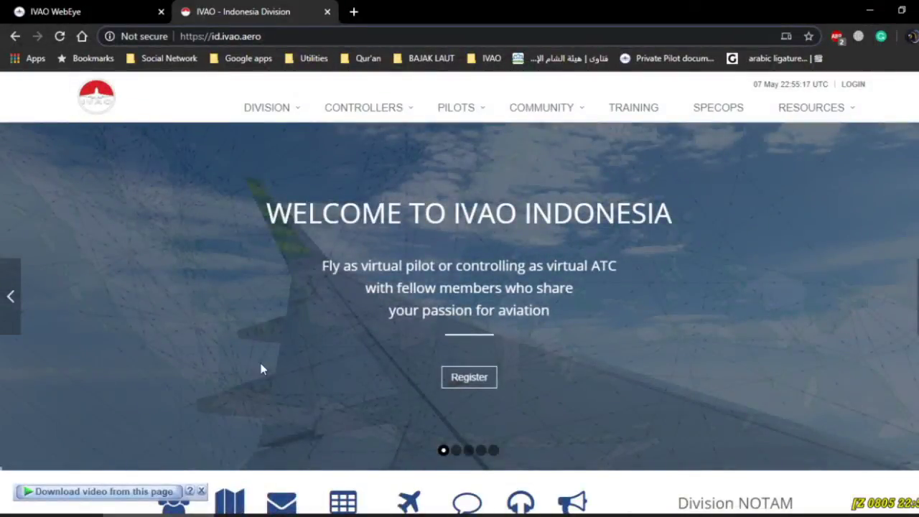
scroll(221, 500, down, 6)
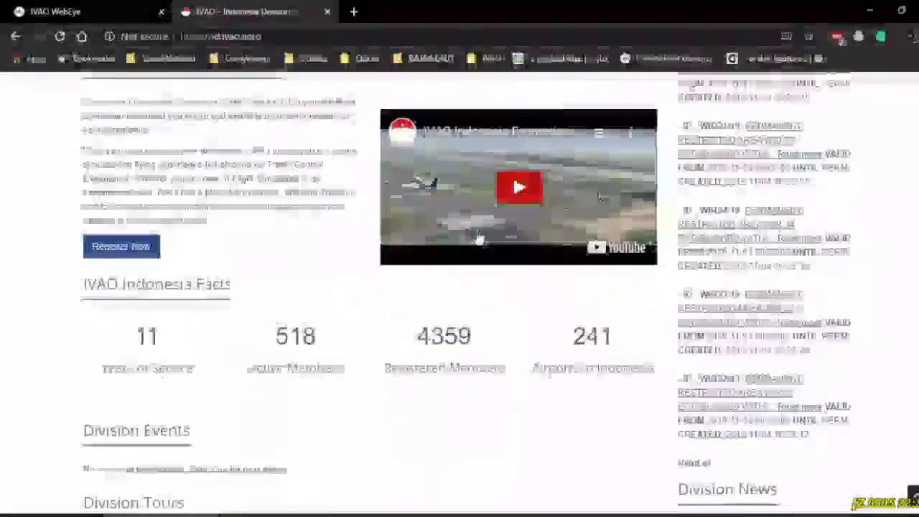
triple_click(281, 369)
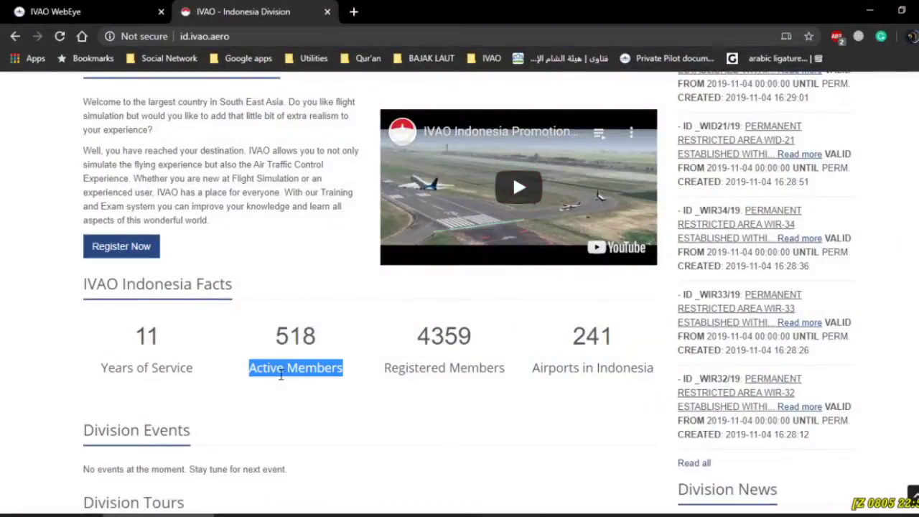